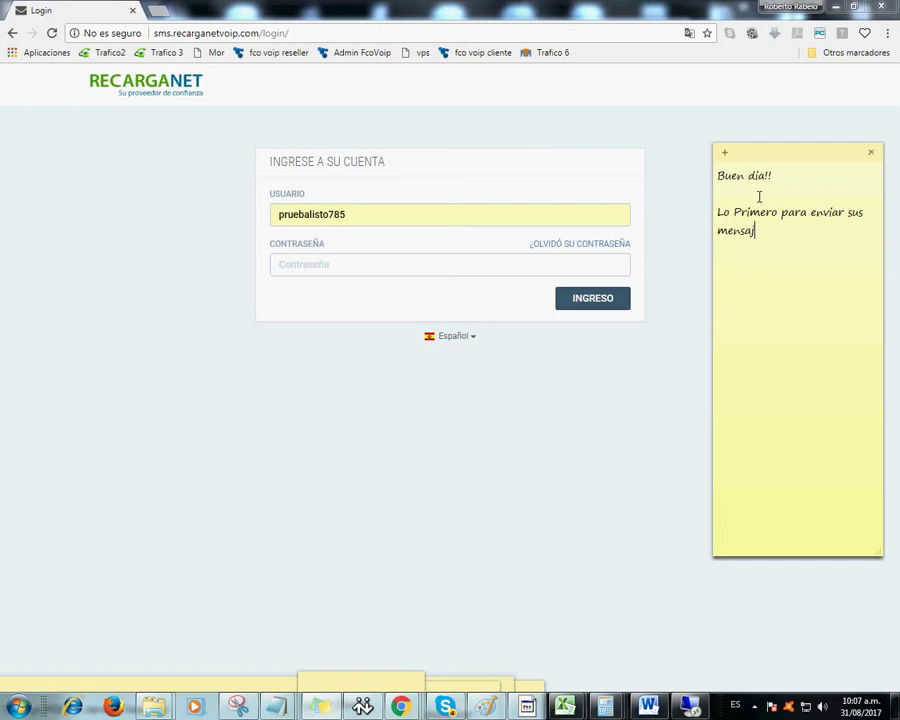
- Write in the note that first you enter this login page, which then asks for a provided user and password
{"action": "type", "text": "texto es entrar a est"}
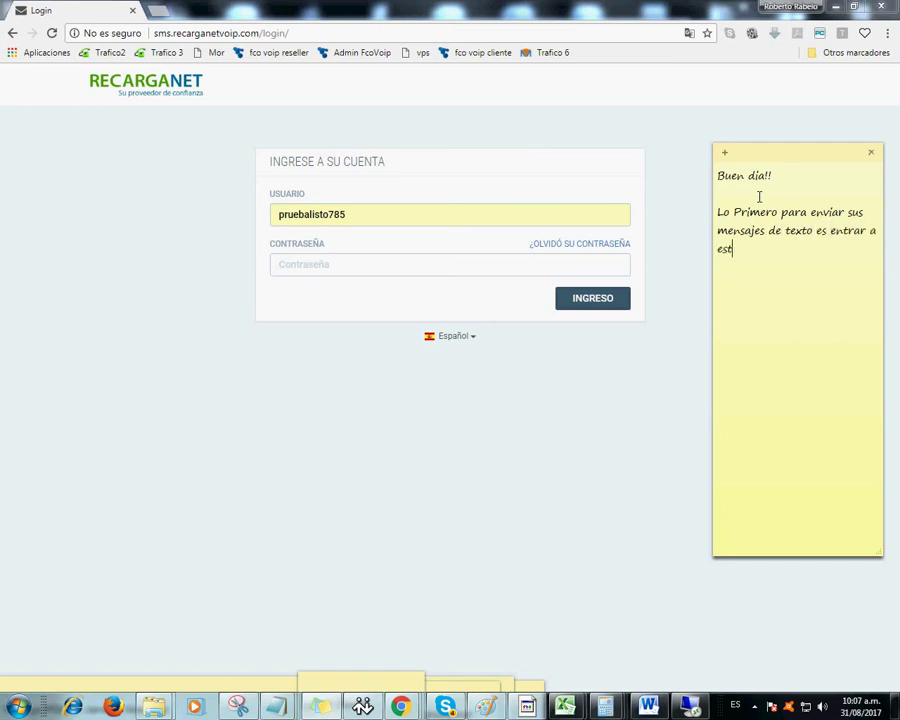
{"action": "type", "text": "a pagina"}
{"action": "left_click_drag", "start_coordinate": [312, 35], "coordinate": [102, 28]}
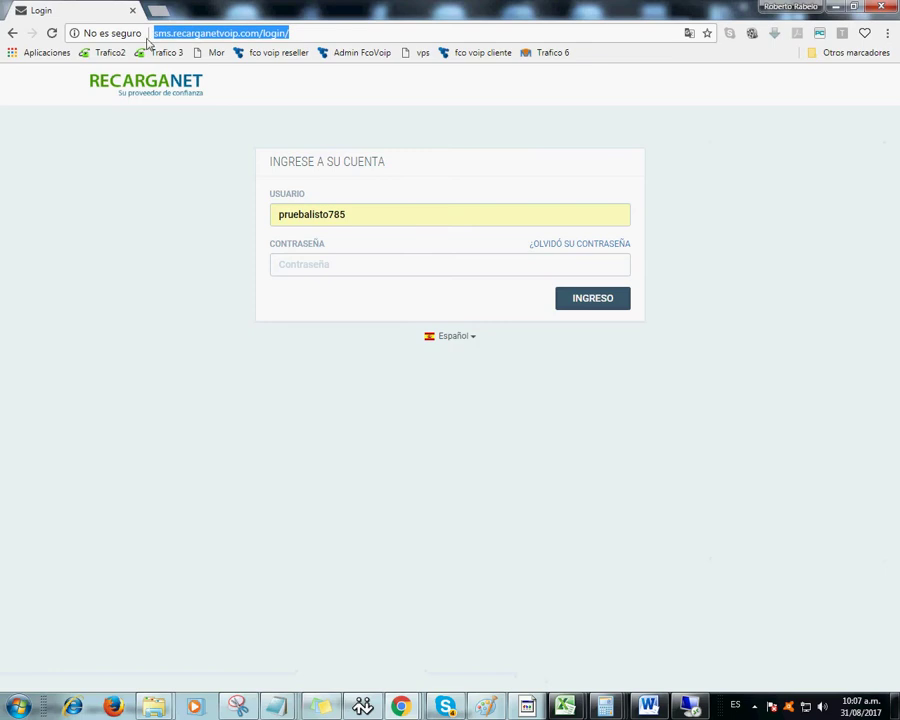
{"action": "left_click", "coordinate": [323, 710]}
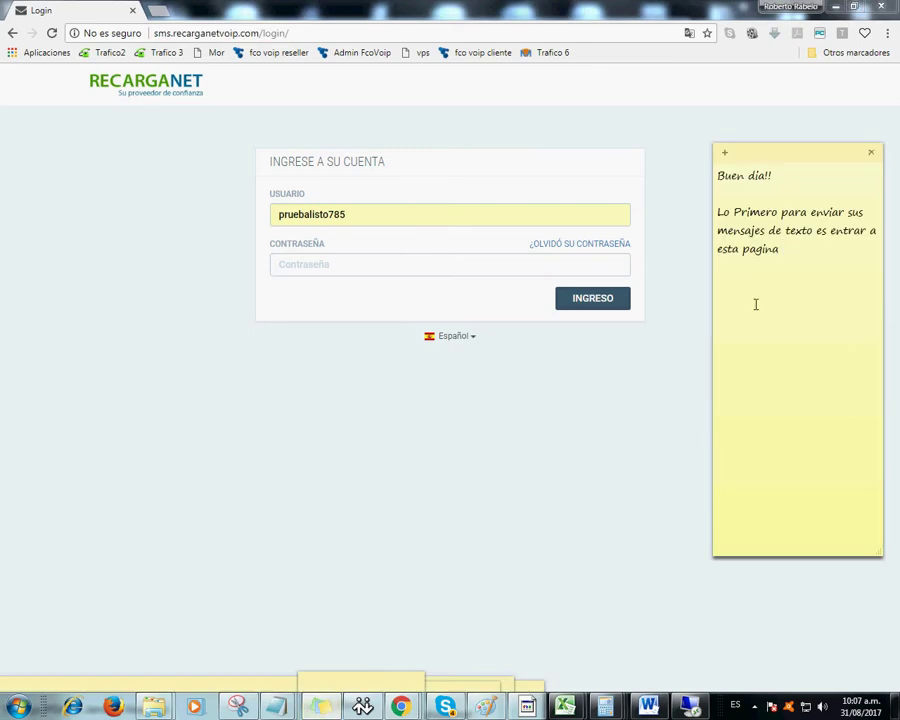
{"action": "left_click", "coordinate": [282, 34]}
{"action": "left_click_drag", "start_coordinate": [290, 34], "coordinate": [141, 50]}
{"action": "left_click", "coordinate": [323, 707]}
{"action": "type", "text": ". luego la pagina le pedira"}
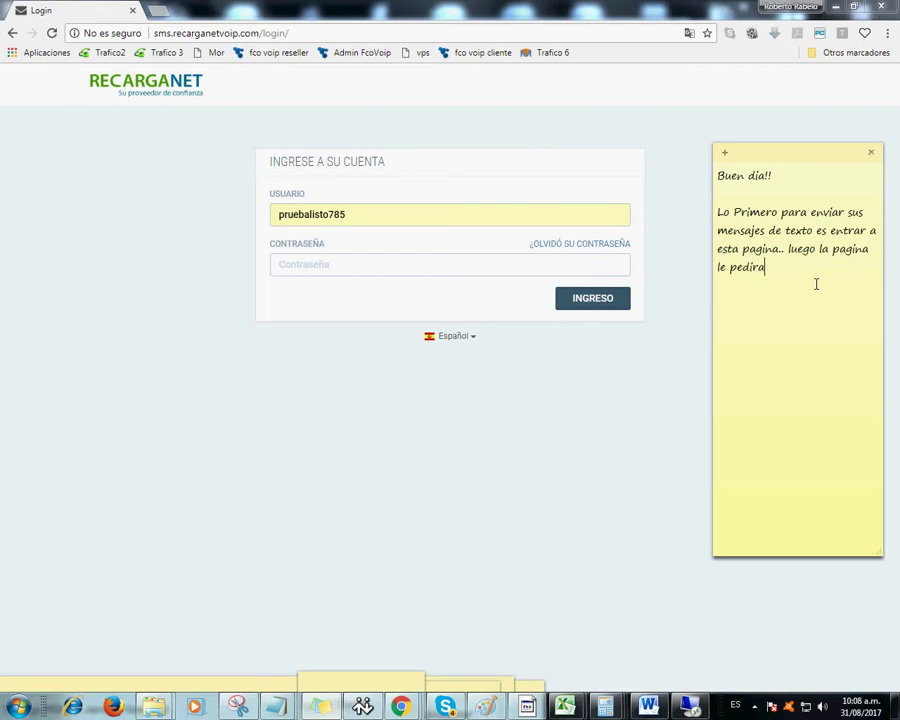
{"action": "type", "text": " un usuario y una contraseña"}
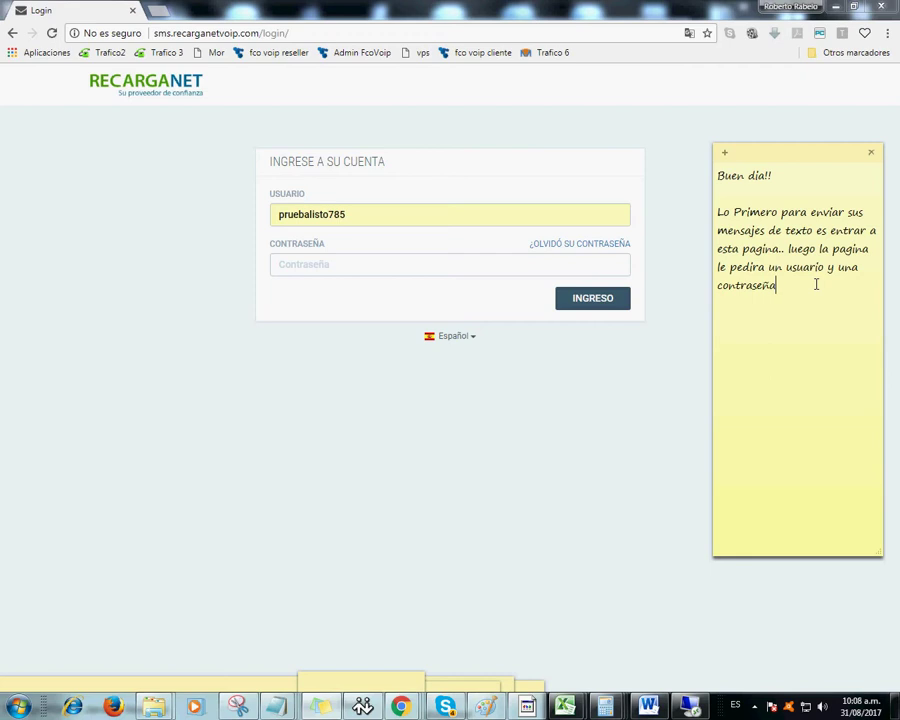
{"action": "type", "text": ", la cual nosotros le proporcionamos"}
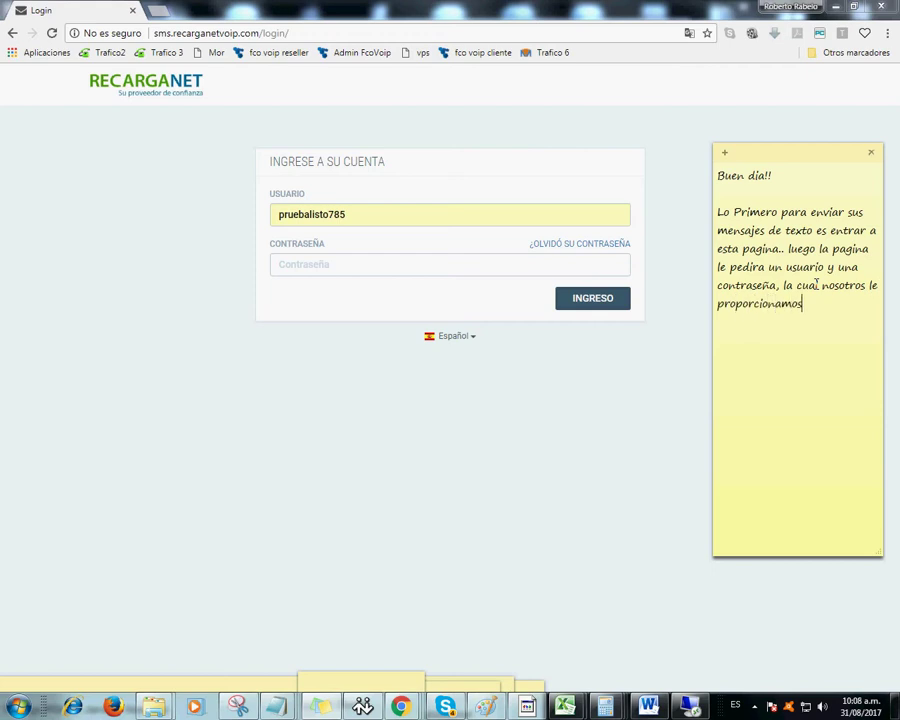
{"action": "type", "text": ".. en este caso vamos a probar "}
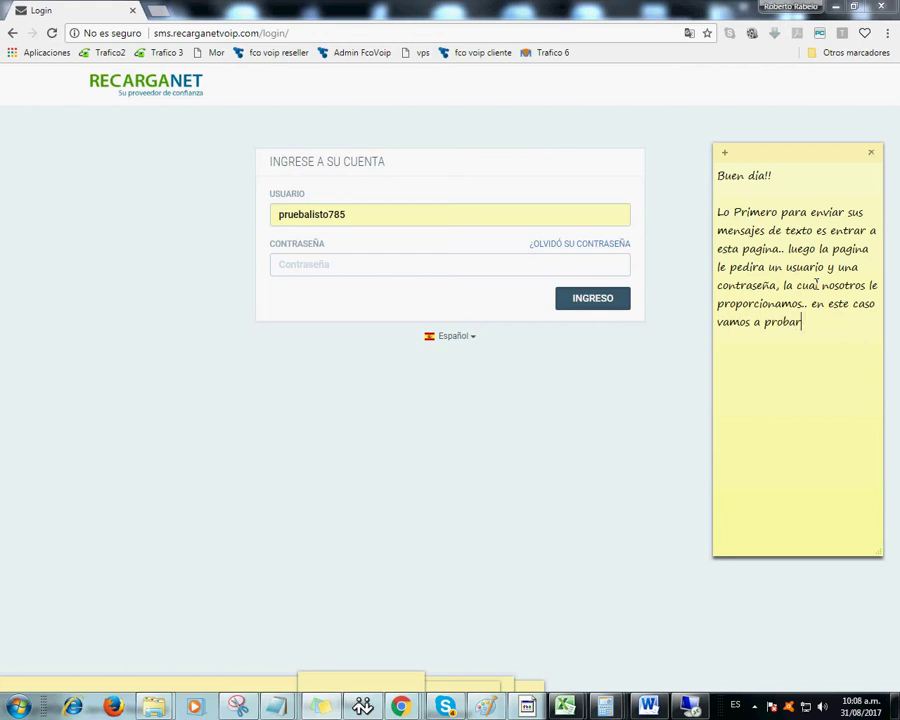
{"action": "type", "text": "copu es"}
- Finish the note with 'esta cuenta', then log in to Recarganet SMS with the saved username and password
{"action": "key", "text": "BackSpace"}
{"action": "key", "text": "BackSpace"}
{"action": "key", "text": "BackSpace"}
{"action": "key", "text": "BackSpace"}
{"action": "key", "text": "BackSpace"}
{"action": "type", "text": "n esta cuenta"}
{"action": "left_click", "coordinate": [323, 272]}
{"action": "left_click", "coordinate": [352, 218]}
{"action": "left_click_drag", "start_coordinate": [352, 218], "coordinate": [267, 231]}
{"action": "type", "text": "admin"}
{"action": "key", "text": "ctrl+a"}
{"action": "key", "text": "ctrl+v"}
{"action": "left_click", "coordinate": [331, 268]}
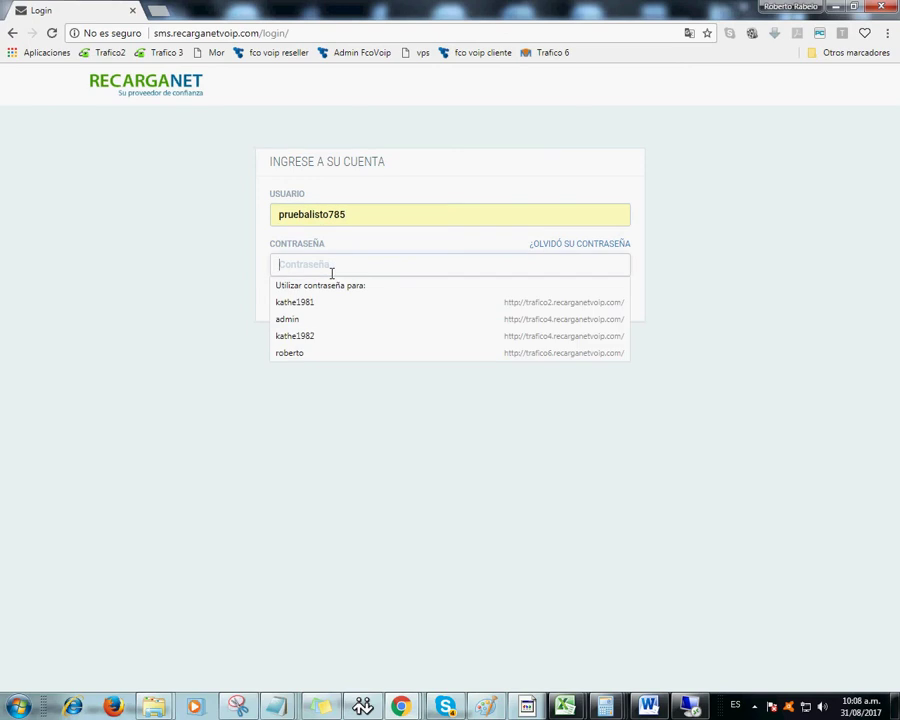
{"action": "type", "text": "p"}
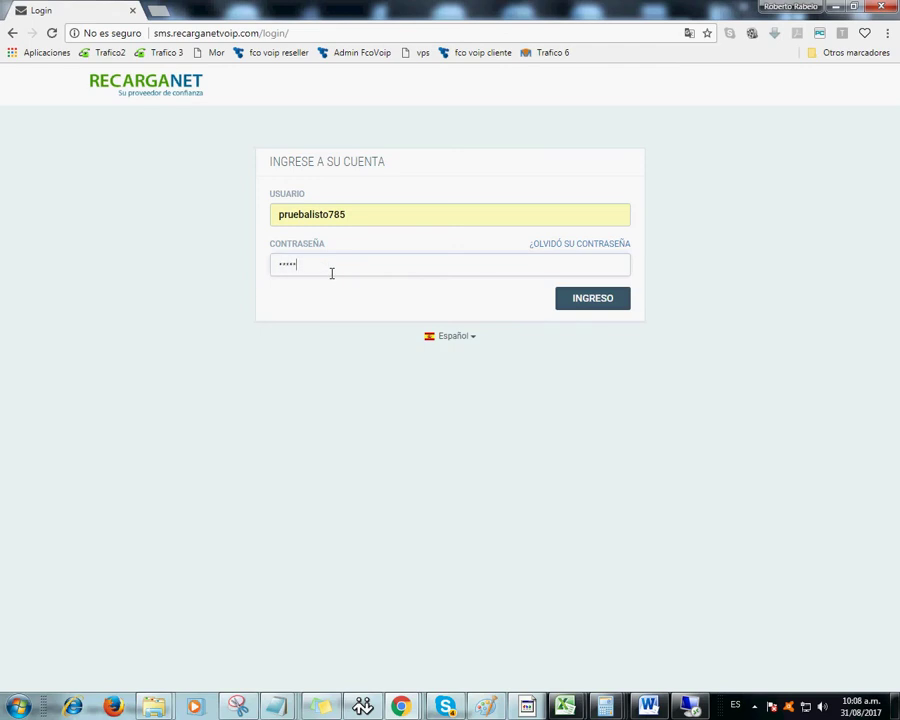
{"action": "left_click", "coordinate": [595, 303]}
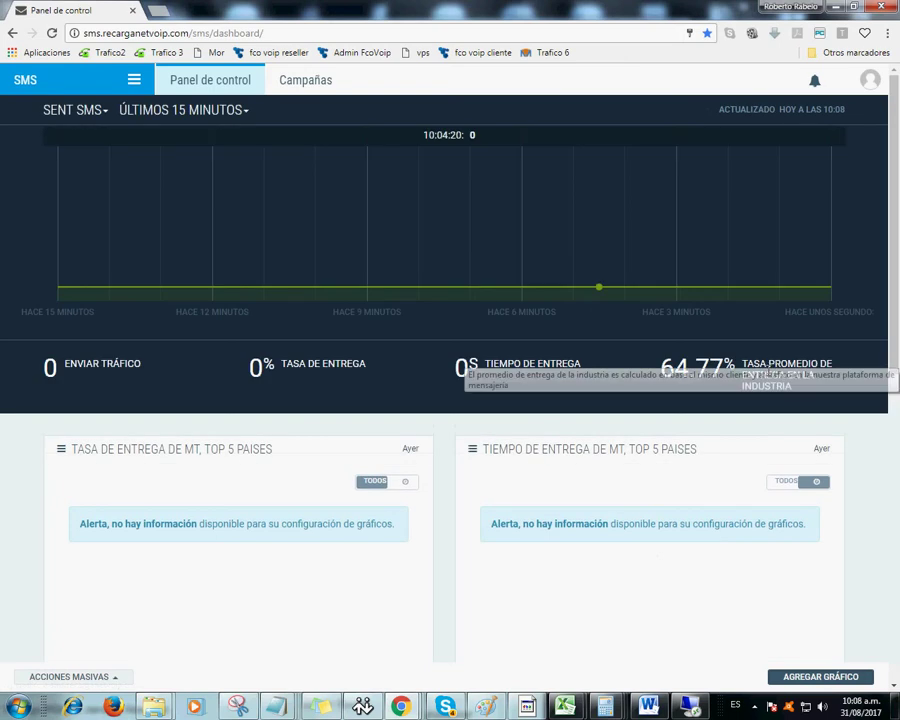
- Add 'luego siga los siguientes pasos por favor' to the sticky note
{"action": "left_click", "coordinate": [320, 708]}
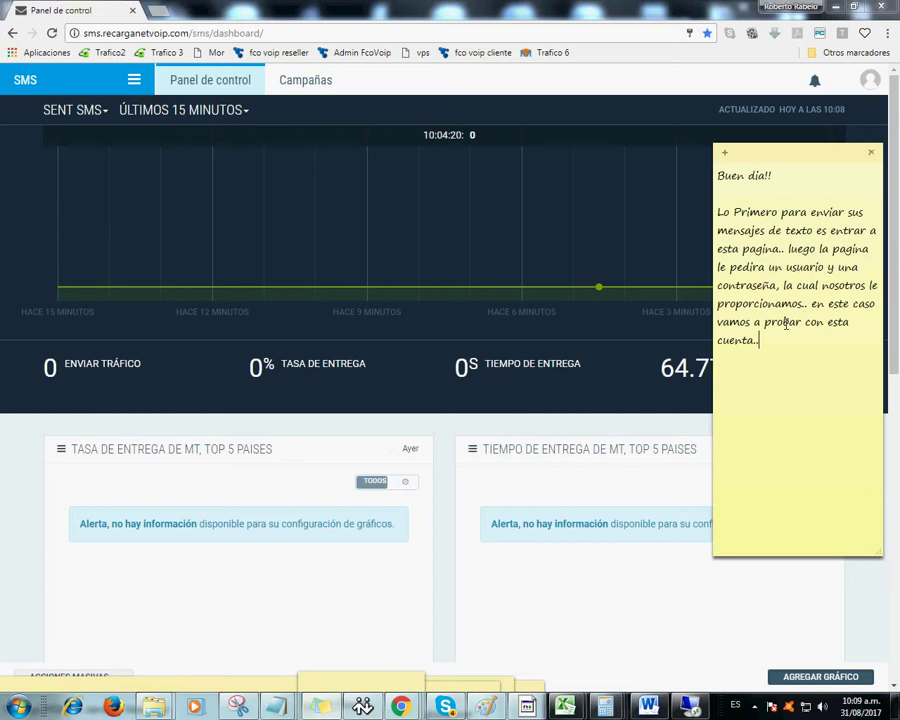
{"action": "type", "text": "luego siga los "}
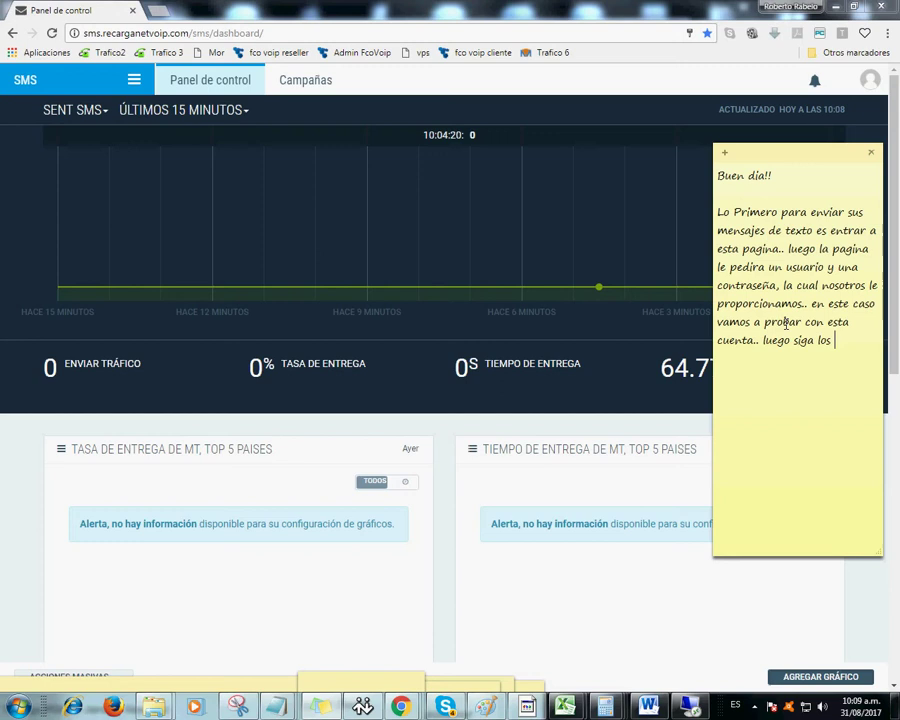
{"action": "type", "text": "siguientes pasos"}
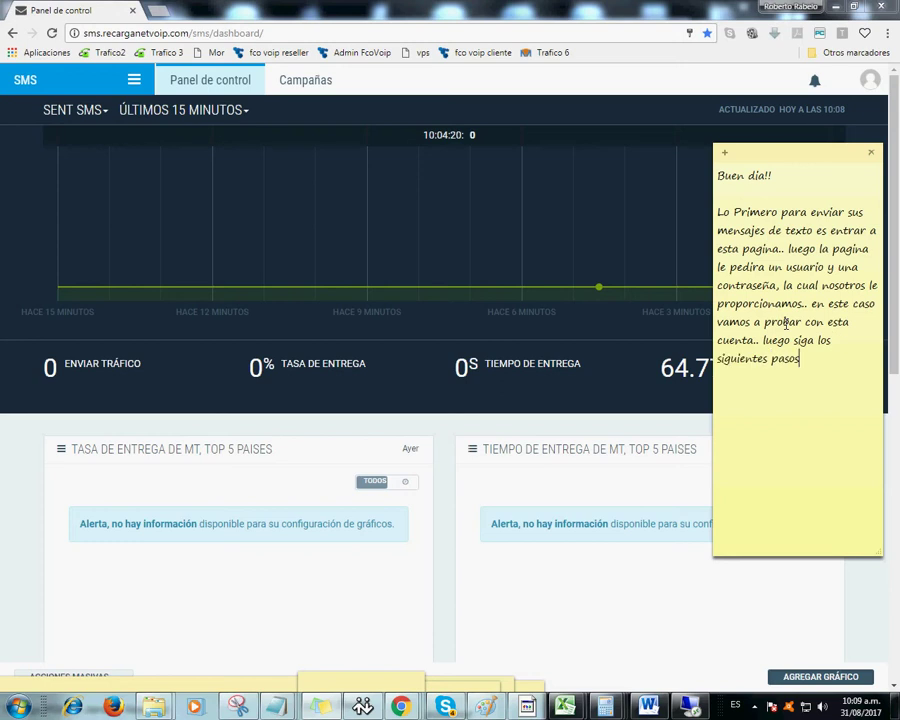
{"action": "type", "text": " por favor"}
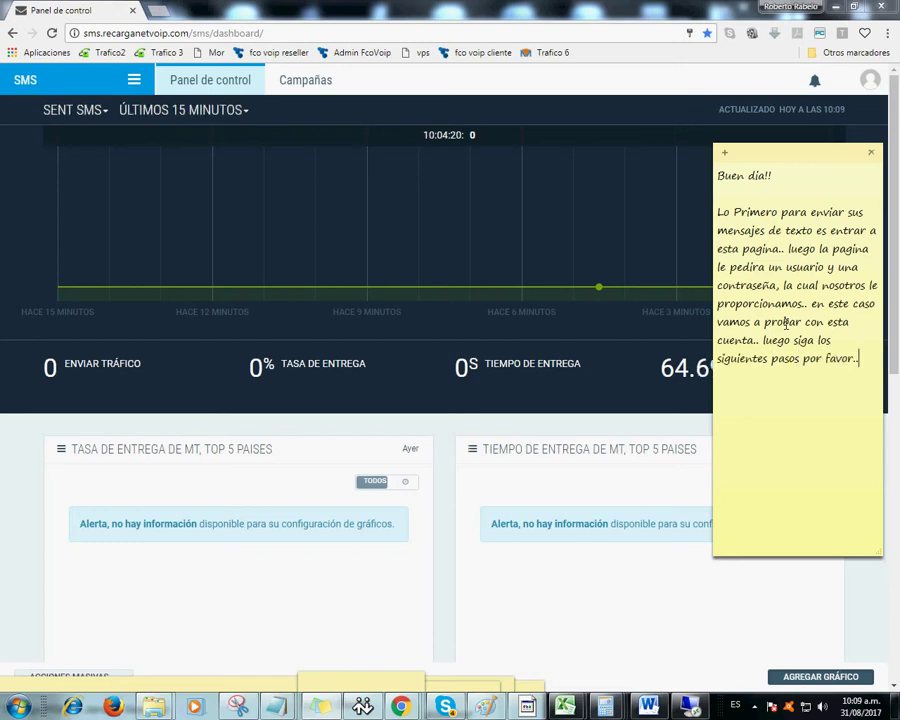
- Create a new campaign from Campañas > Crear campaña and name it Prueba
{"action": "left_click", "coordinate": [311, 84]}
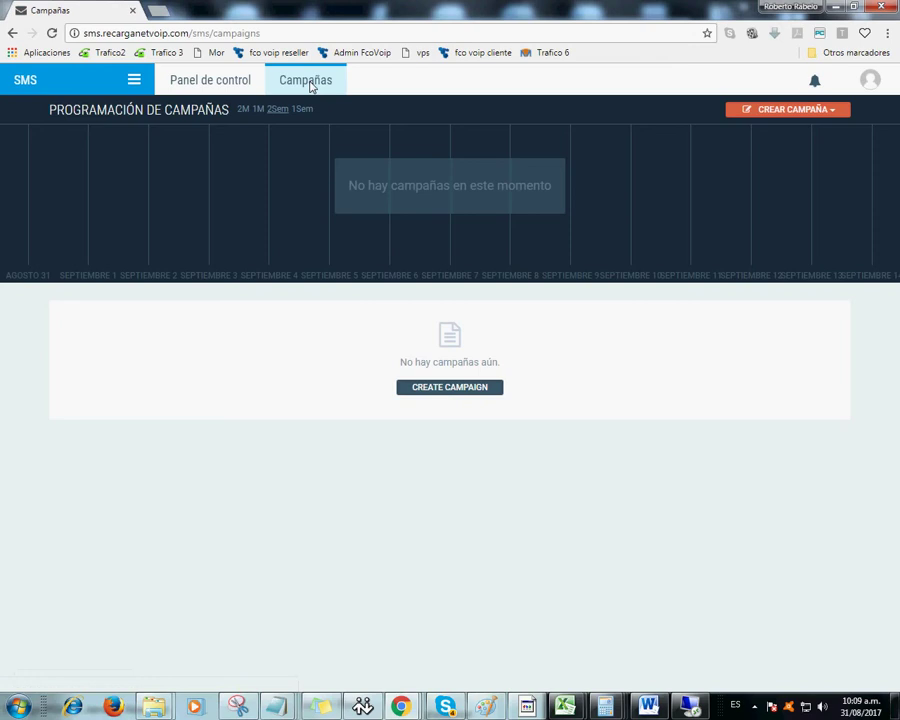
{"action": "left_click", "coordinate": [771, 115]}
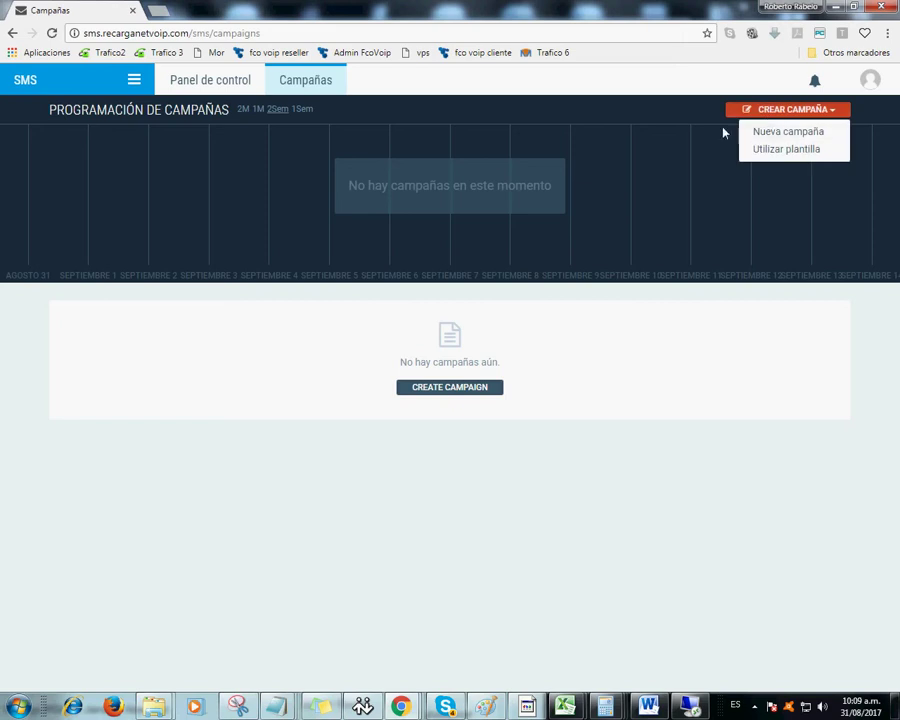
{"action": "left_click", "coordinate": [797, 134]}
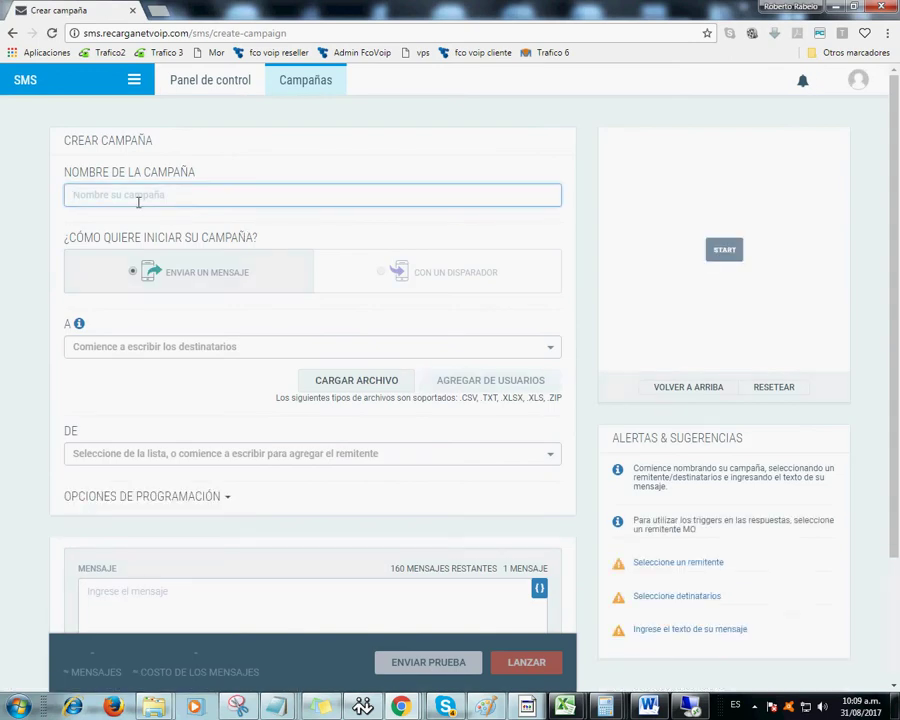
{"action": "type", "text": "Prueba"}
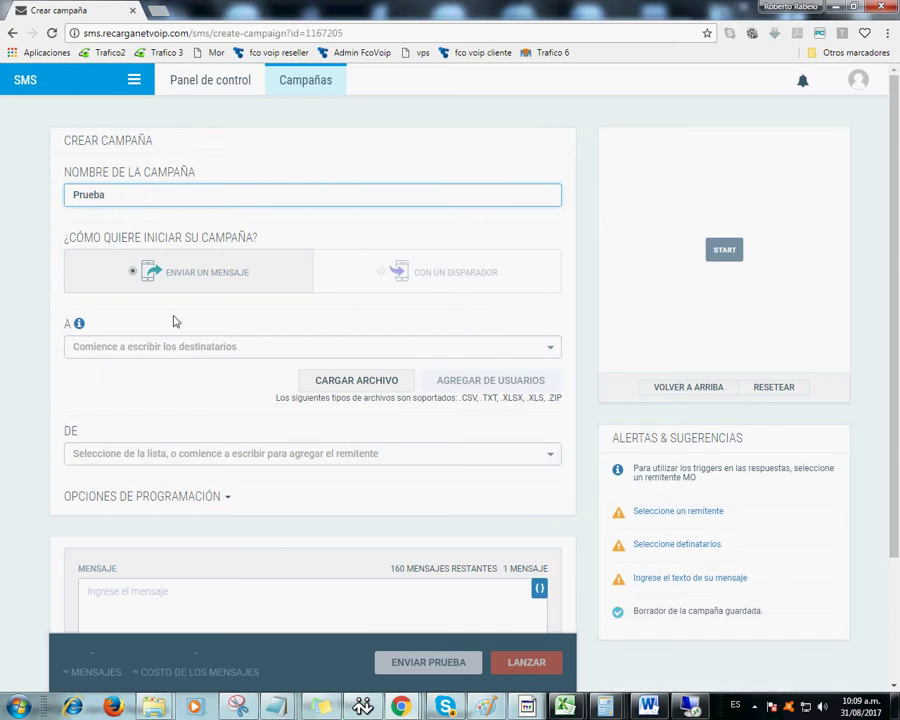
- On a new note line, explain entering the campaign name in Nombre de campaña, then 'debajo en A'
{"action": "left_click", "coordinate": [318, 707]}
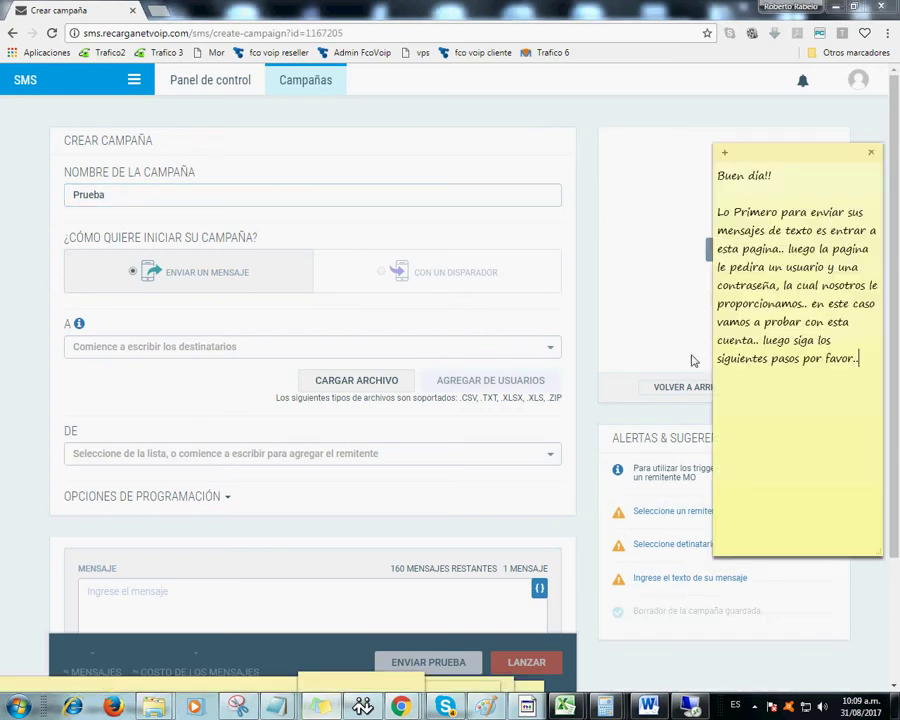
{"action": "key", "text": "Return"}
{"action": "type", "text": "en"}
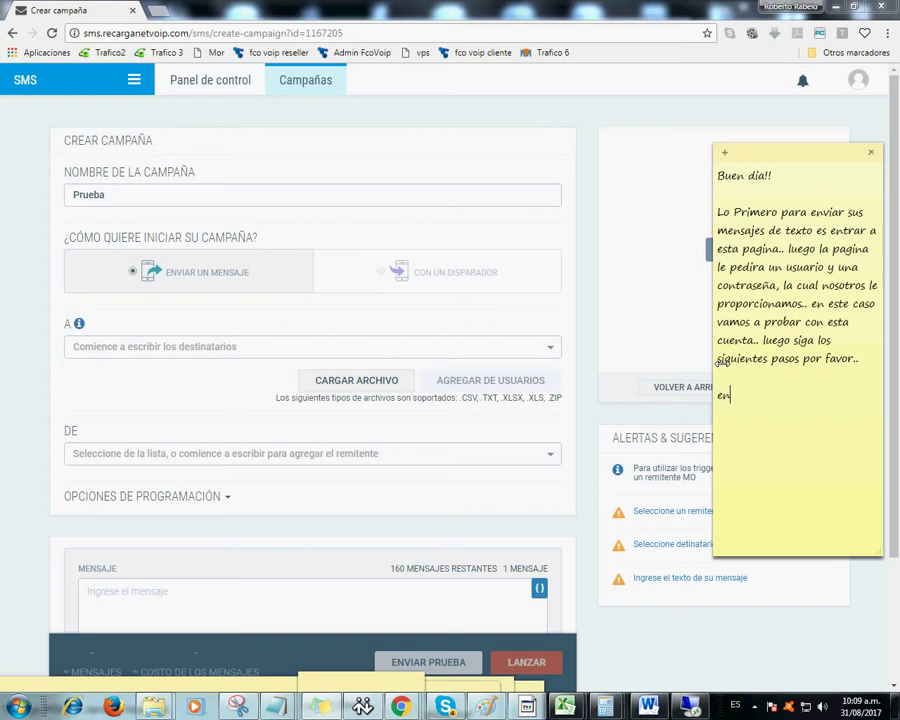
{"action": "type", "text": " nombre de campaña le"}
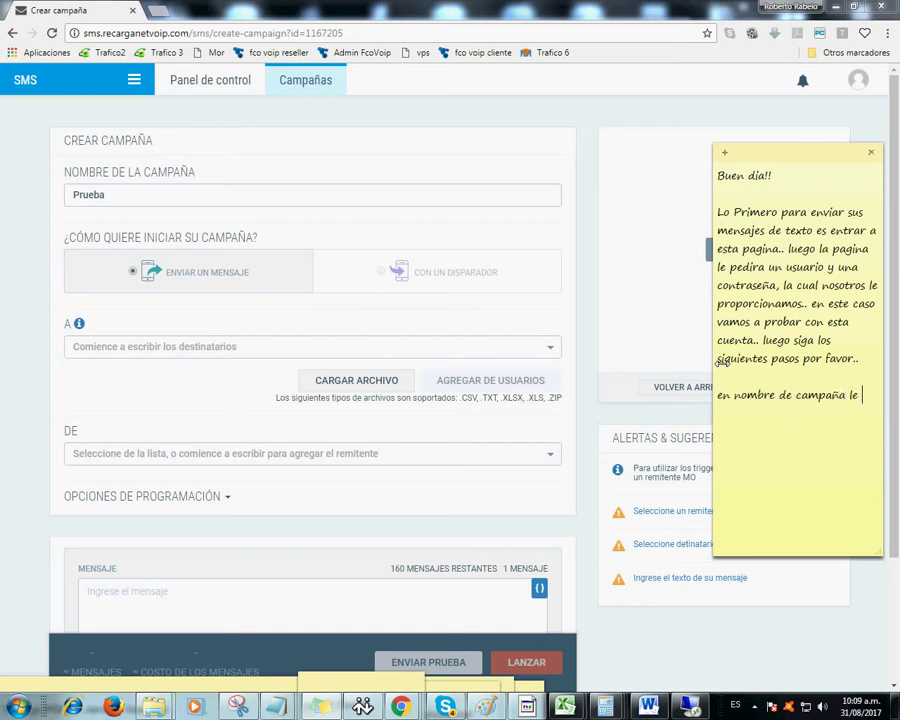
{"action": "type", "text": " coloca el nombre"}
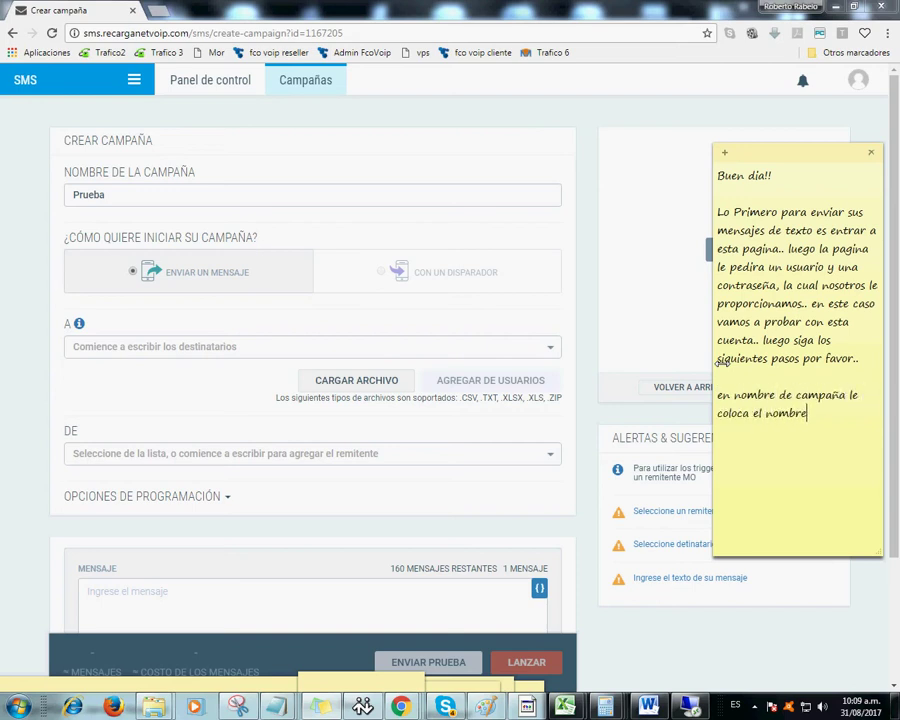
{"action": "type", "text": " a su campaña de envios"}
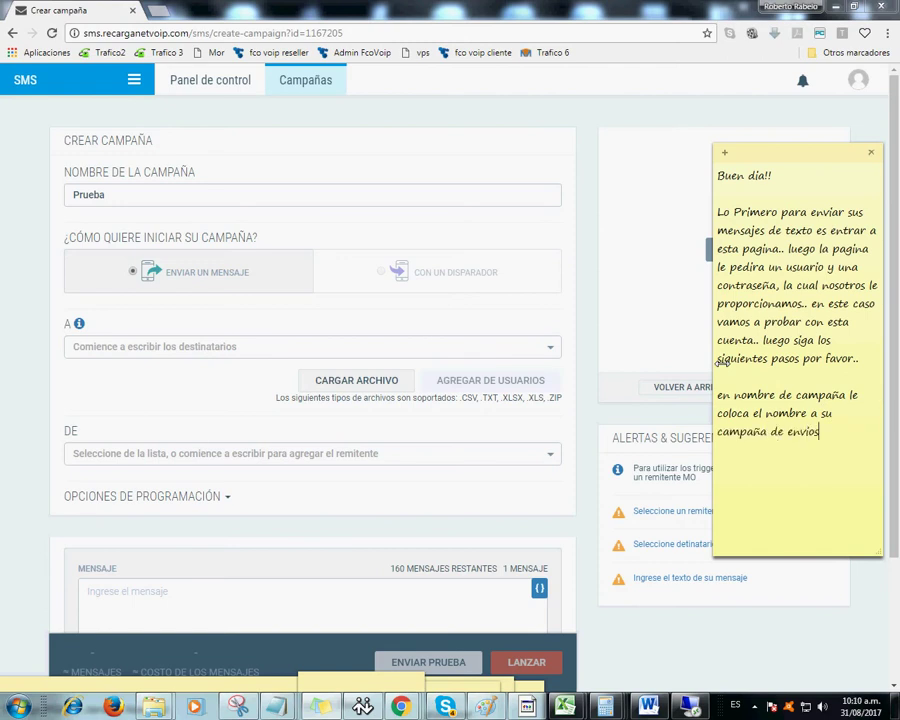
{"action": "type", "text": ", luego en"}
{"action": "key", "text": "BackSpace"}
{"action": "key", "text": "BackSpace"}
{"action": "type", "text": "dewbajo"}
{"action": "key", "text": "BackSpace"}
{"action": "key", "text": "BackSpace"}
{"action": "key", "text": "BackSpace"}
{"action": "key", "text": "BackSpace"}
{"action": "type", "text": "bajo en A"}
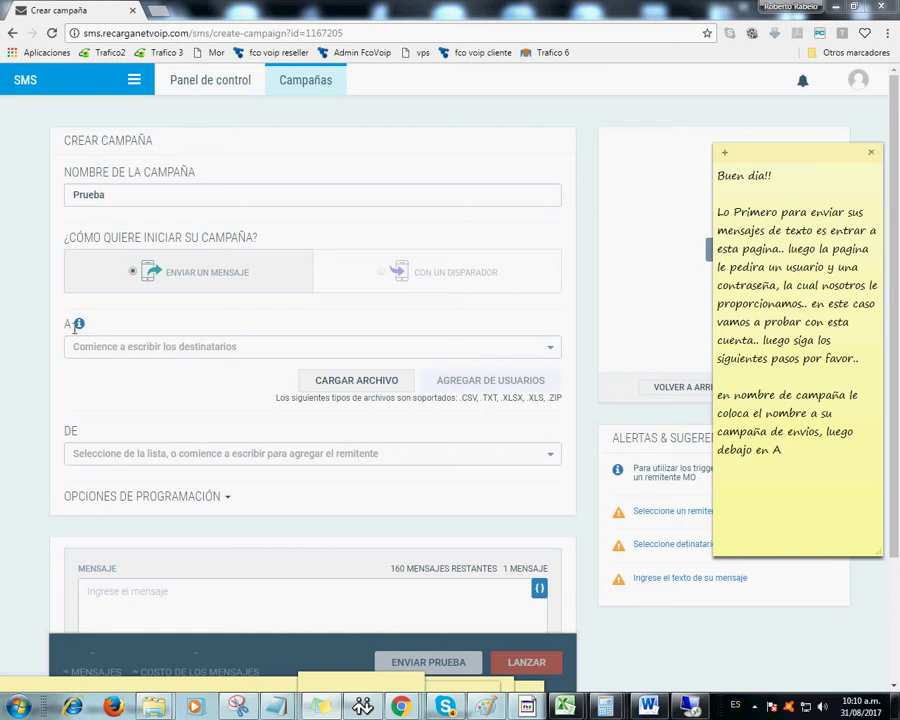
- Point out the A recipients list, then add 'le damos en cargar archivo' to the note
{"action": "double_click", "coordinate": [71, 326]}
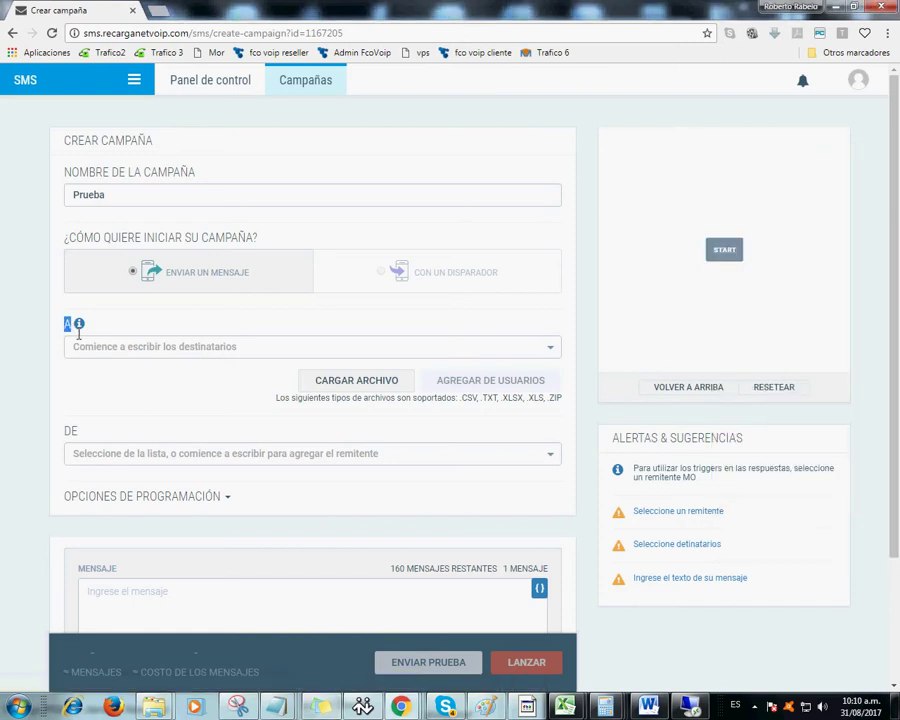
{"action": "left_click", "coordinate": [100, 346]}
{"action": "left_click", "coordinate": [310, 350]}
{"action": "mouse_move", "coordinate": [330, 710]}
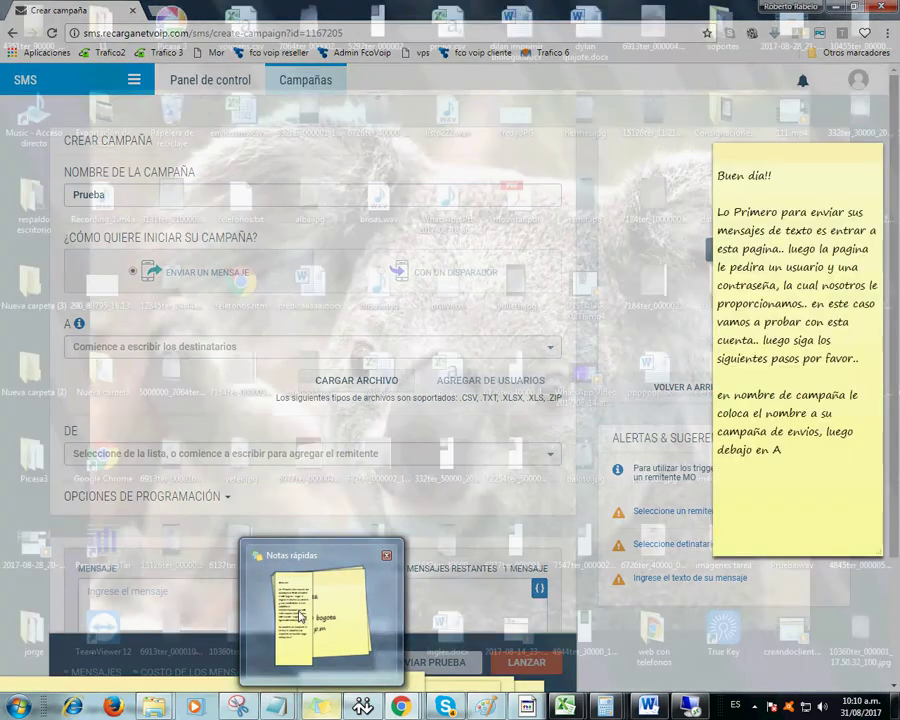
{"action": "left_click", "coordinate": [320, 610]}
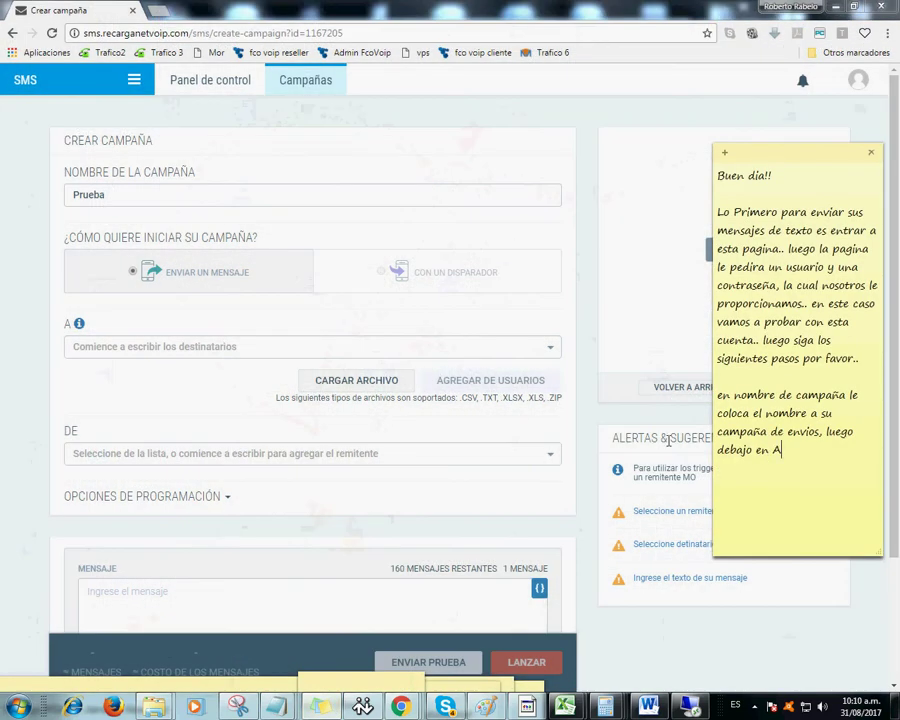
{"action": "type", "text": "le damos en cargar ar"}
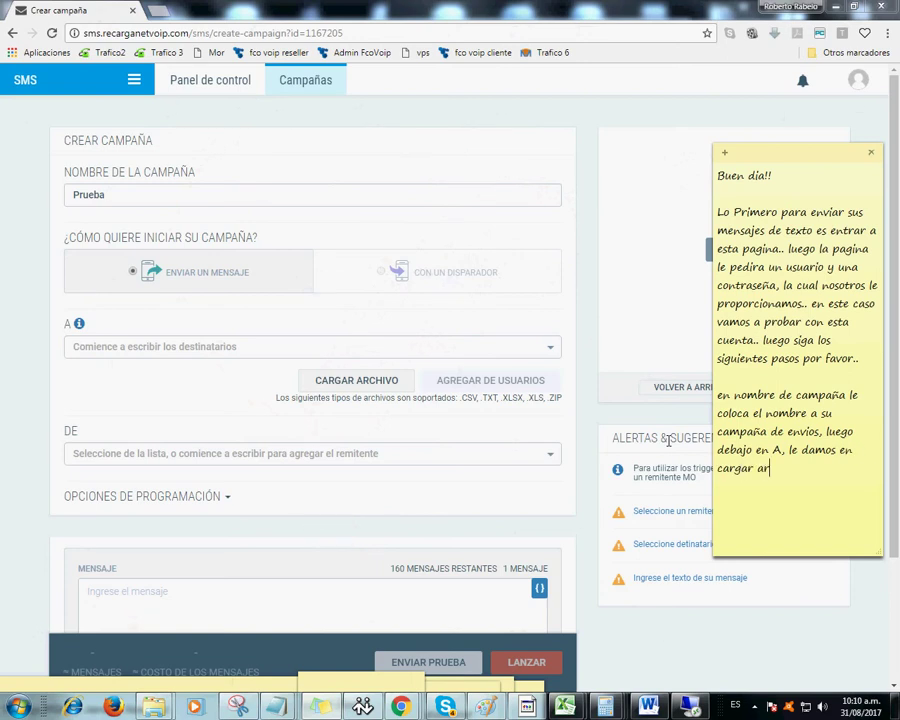
{"action": "type", "text": "chivo"}
- Open the recipient file picker, browse the Desktop, and cancel without choosing a file
{"action": "left_click", "coordinate": [369, 393]}
{"action": "left_click", "coordinate": [366, 388]}
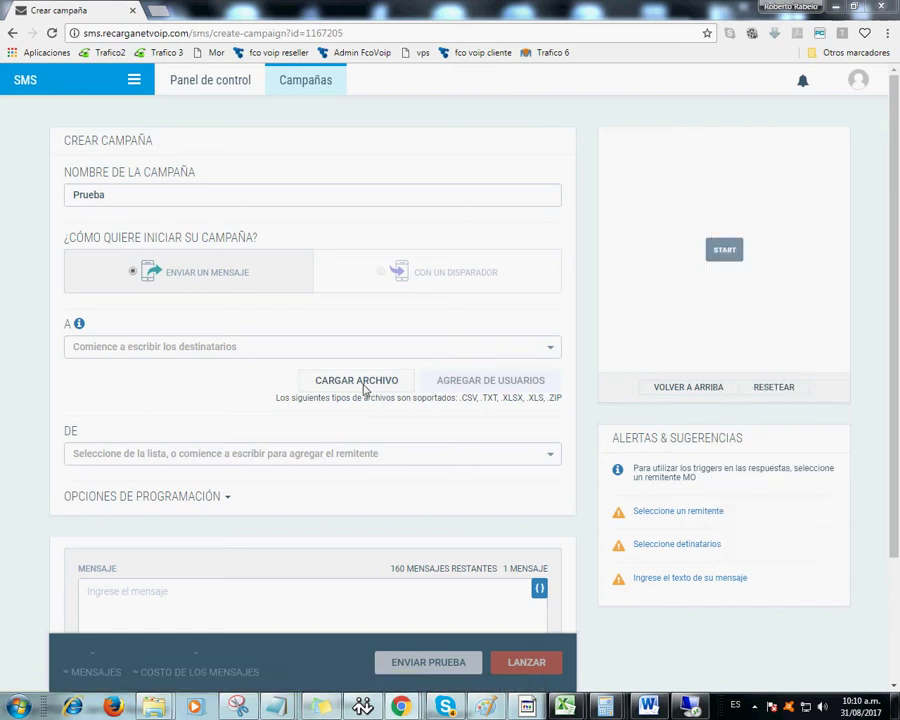
{"action": "left_click", "coordinate": [226, 282]}
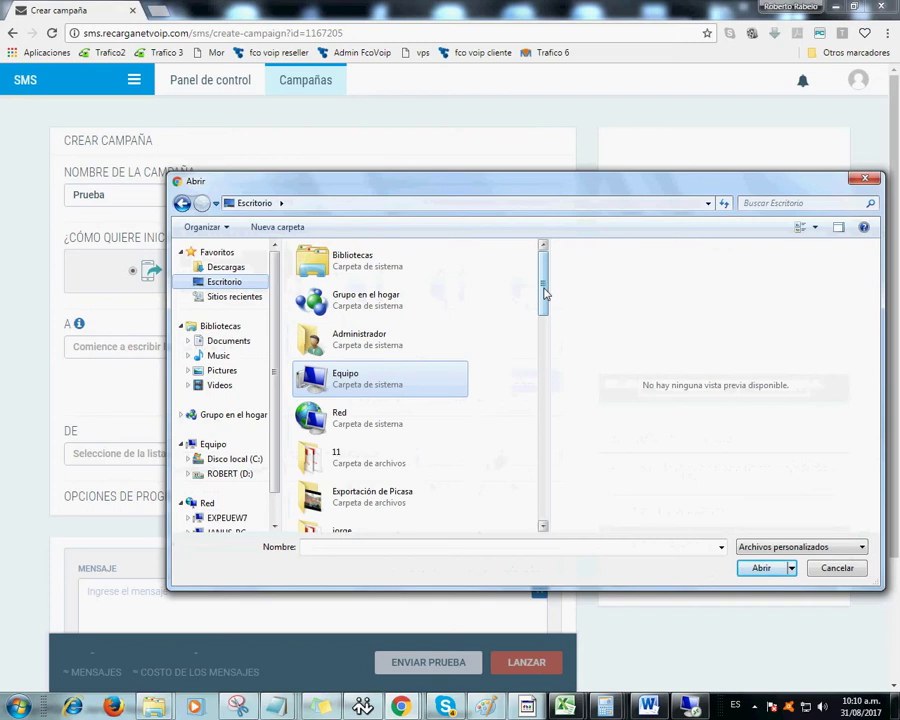
{"action": "mouse_move", "coordinate": [545, 293]}
{"action": "left_mouse_down"}
{"action": "mouse_move", "coordinate": [541, 316]}
{"action": "mouse_move", "coordinate": [546, 286]}
{"action": "left_mouse_up"}
{"action": "left_click_drag", "start_coordinate": [545, 286], "coordinate": [534, 530]}
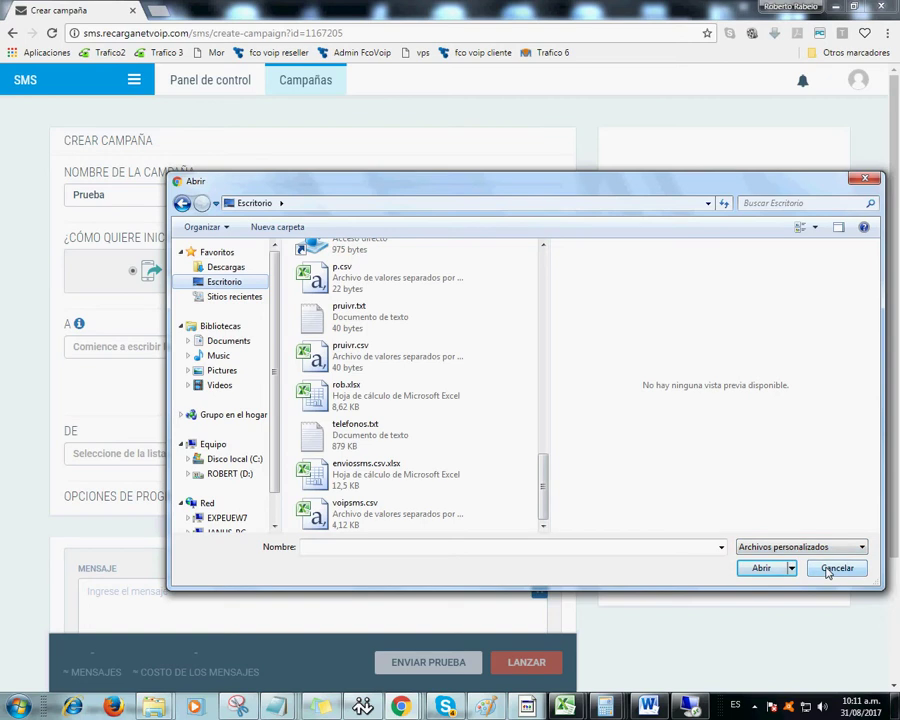
{"action": "left_click", "coordinate": [836, 568]}
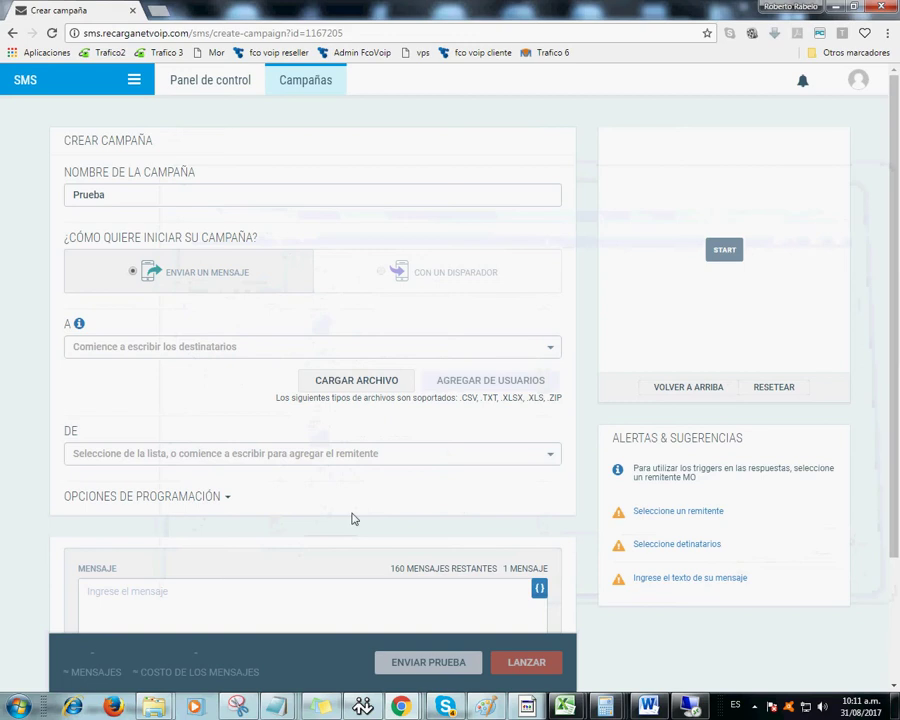
- Add to the note that data is first copied into Bloc de notas before loading the file
{"action": "left_click", "coordinate": [318, 707]}
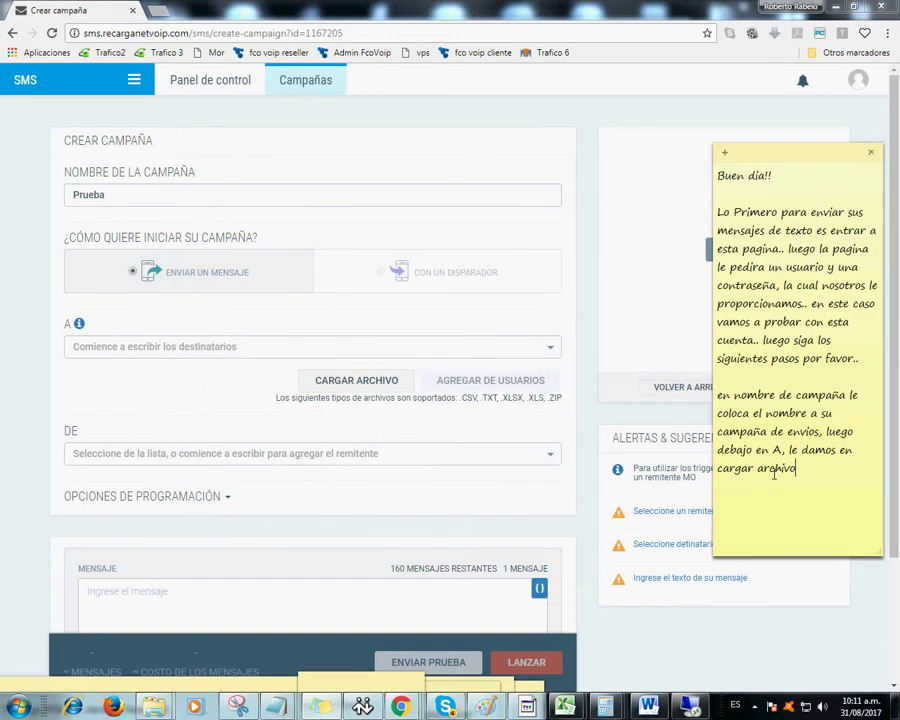
{"action": "type", "text": "antes de cargar el archivo"}
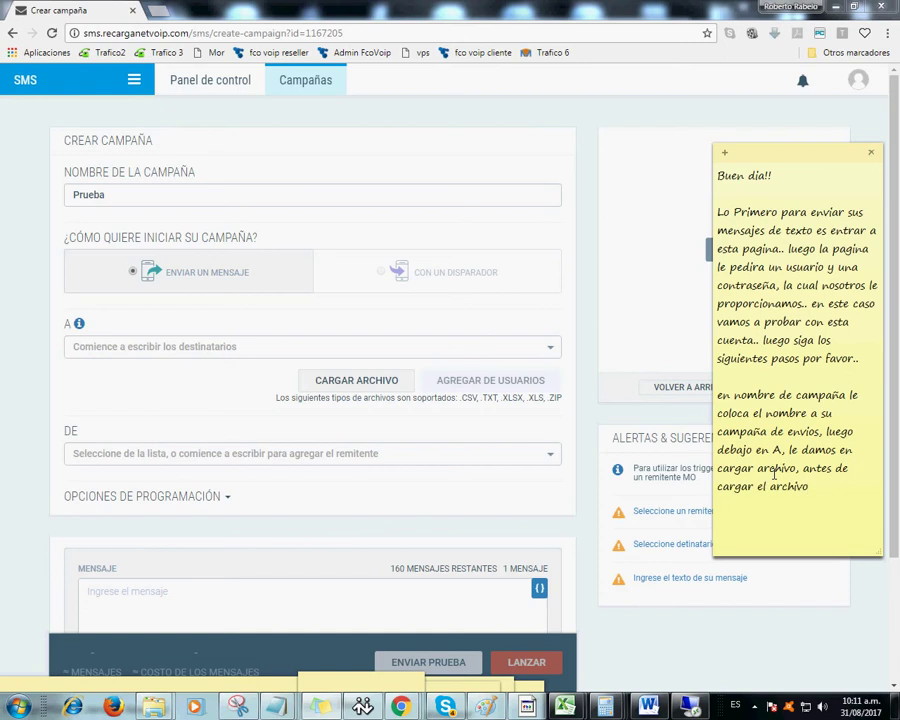
{"action": "type", "text": " nos vamos al bloc de notas"}
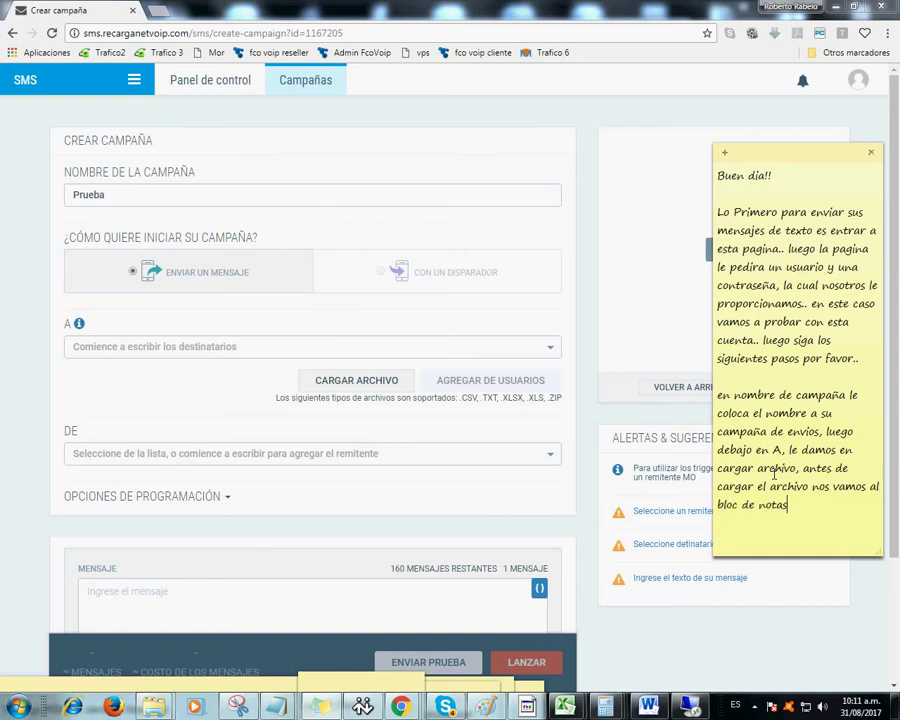
{"action": "type", "text": " para"}
{"action": "type", "text": " copiar los da"}
{"action": "type", "text": "tos que dese"}
{"action": "type", "text": "amos enviar"}
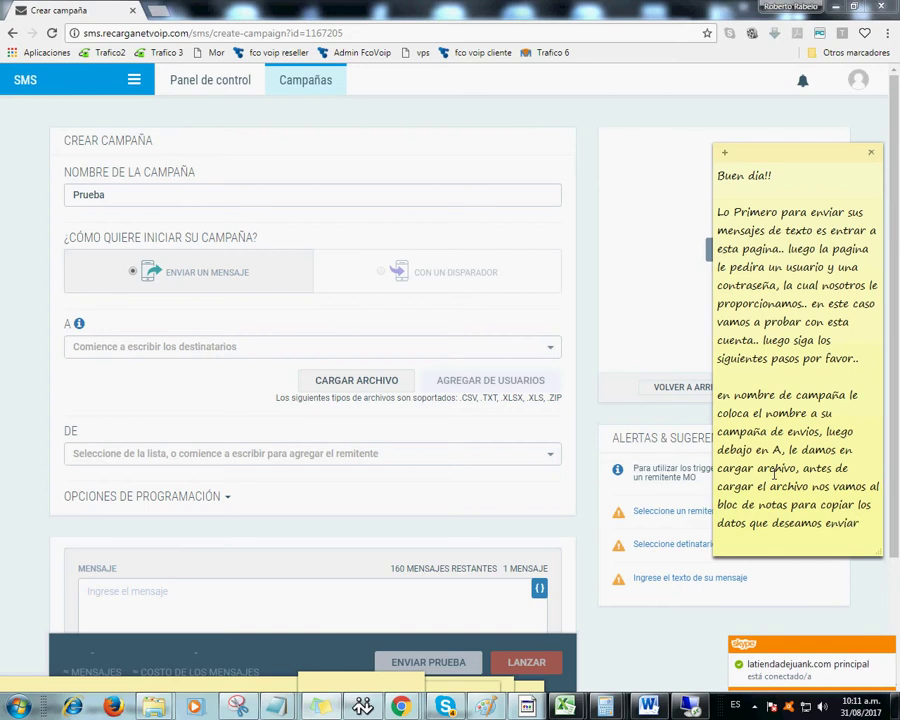
{"action": "type", "text": ", tambien"}
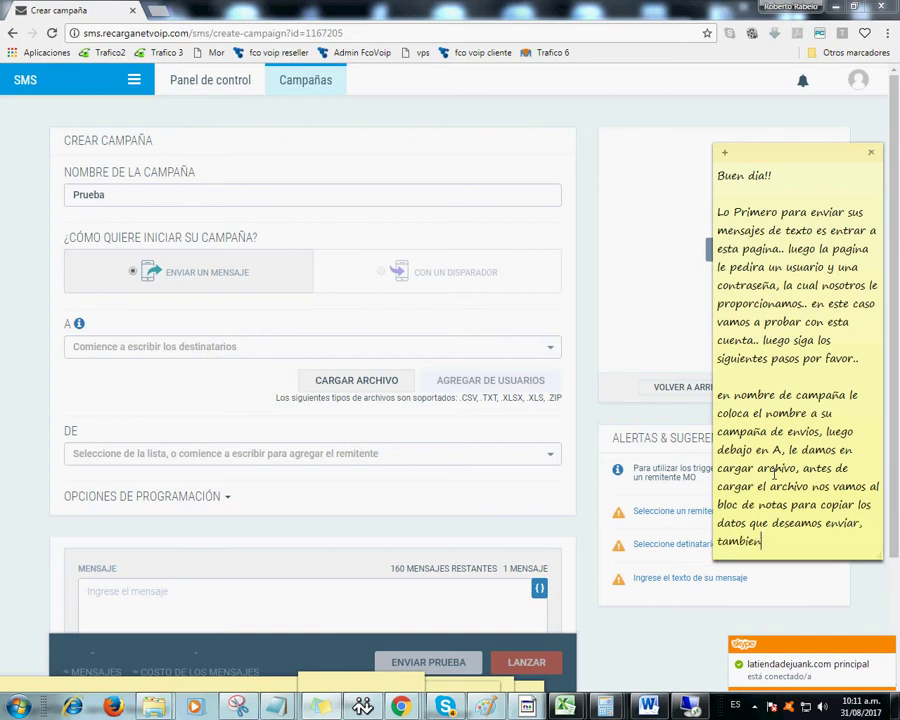
{"action": "type", "text": " los puede copiar en e"}
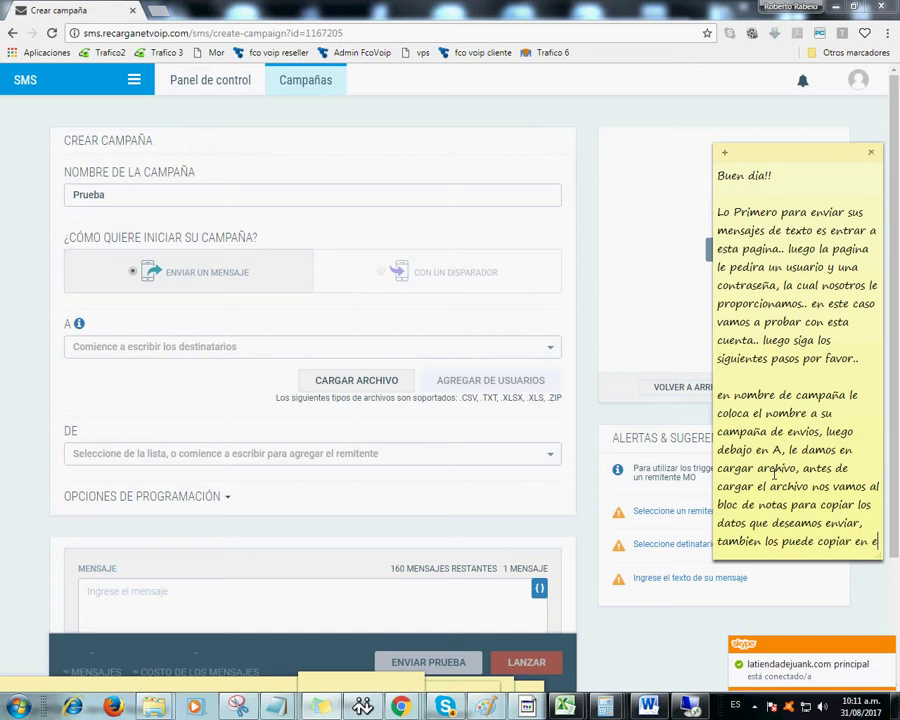
{"action": "type", "text": "xcel, el r"}
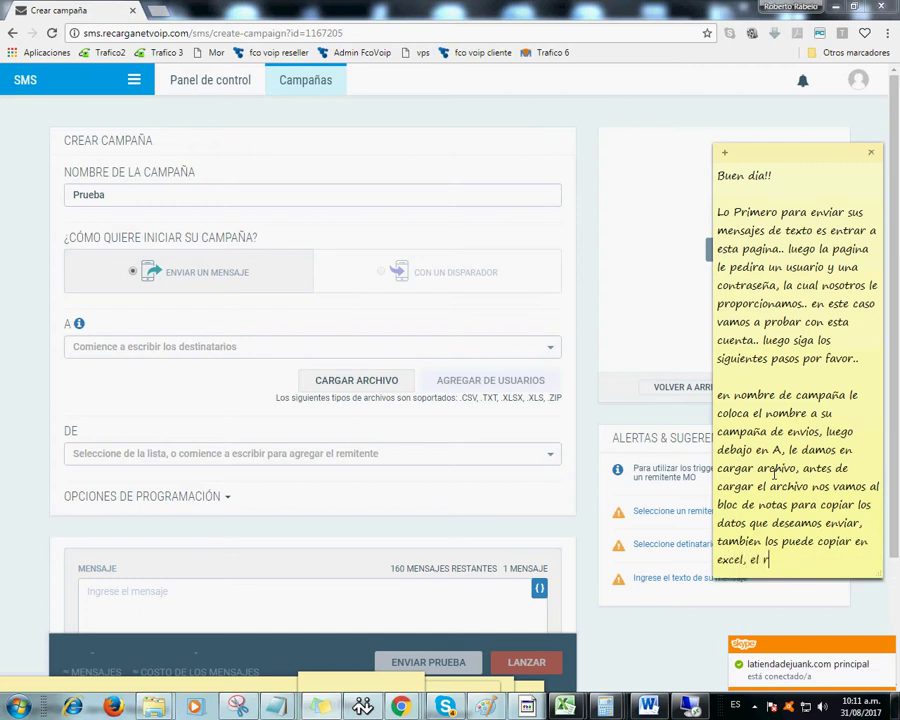
{"action": "key", "text": "BackSpace"}
{"action": "type", "text": "siste"}
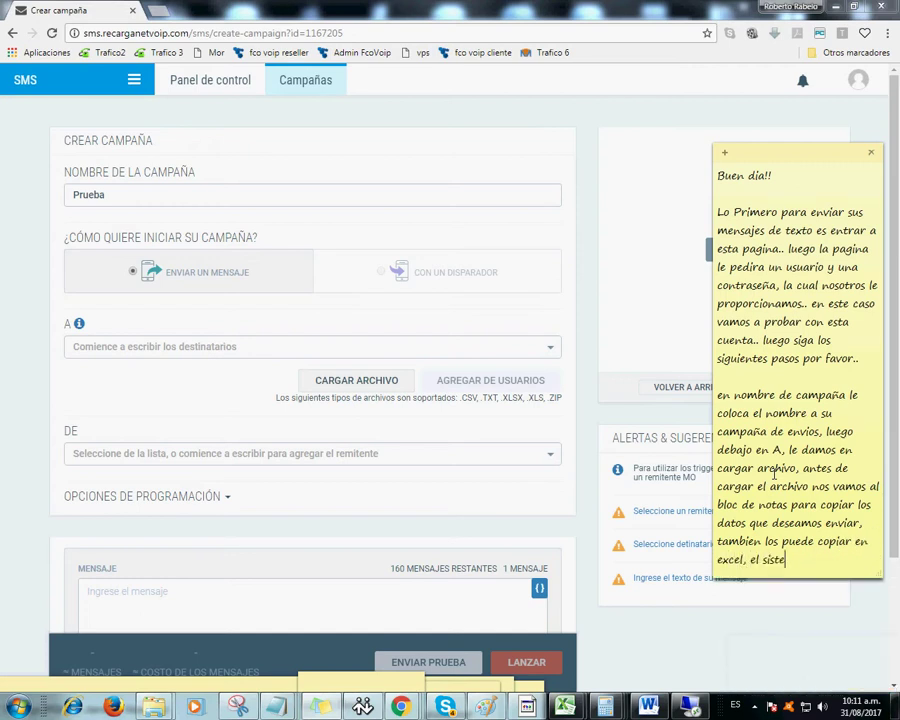
{"action": "type", "text": "ma recibe difer"}
{"action": "type", "text": "ente"}
{"action": "type", "text": "s tipos de ar"}
{"action": "type", "text": "chivo.."}
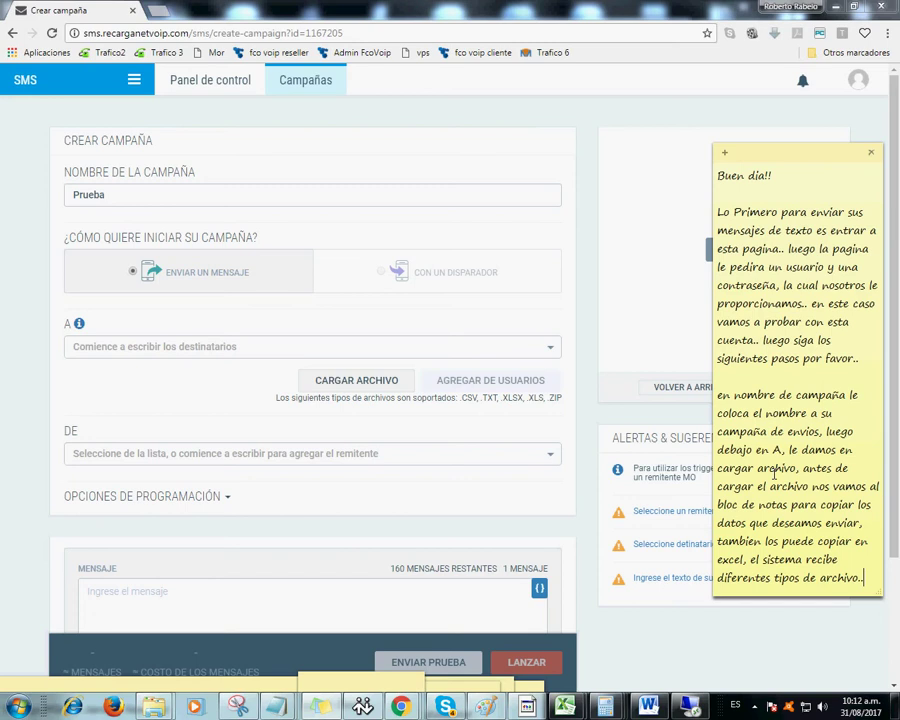
- Bring up the Notepad note with two phone numbers and start Save As on the Desktop
{"action": "left_click", "coordinate": [277, 706]}
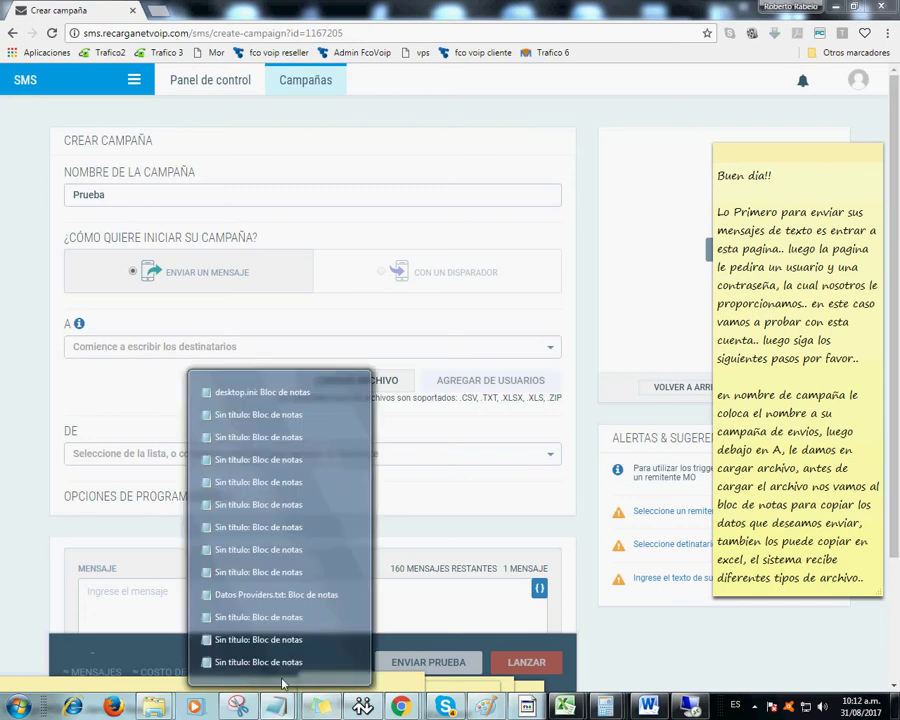
{"action": "left_click", "coordinate": [279, 665]}
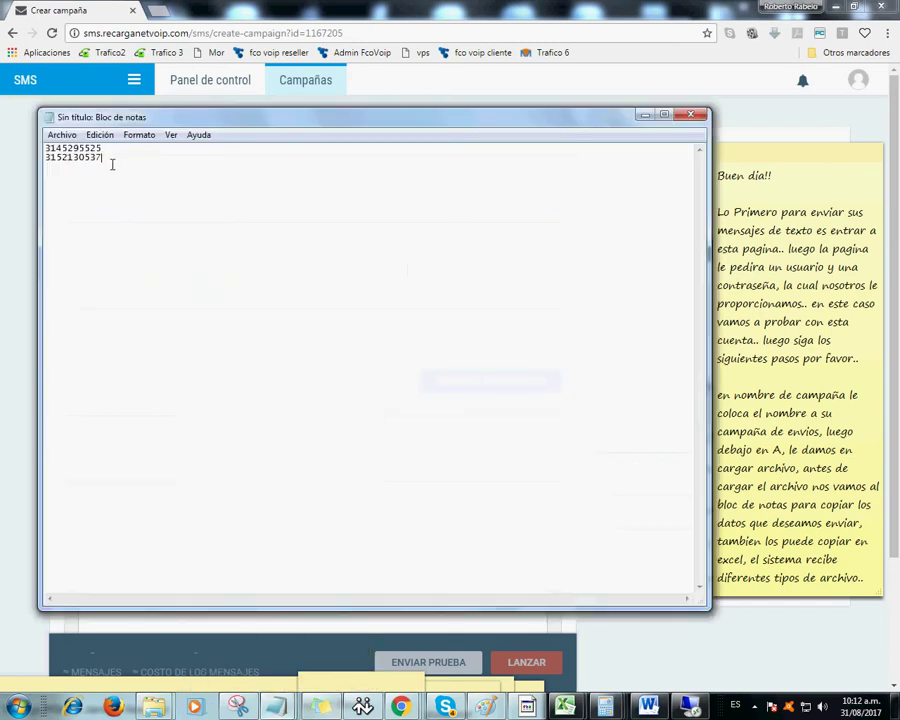
{"action": "left_click", "coordinate": [62, 134]}
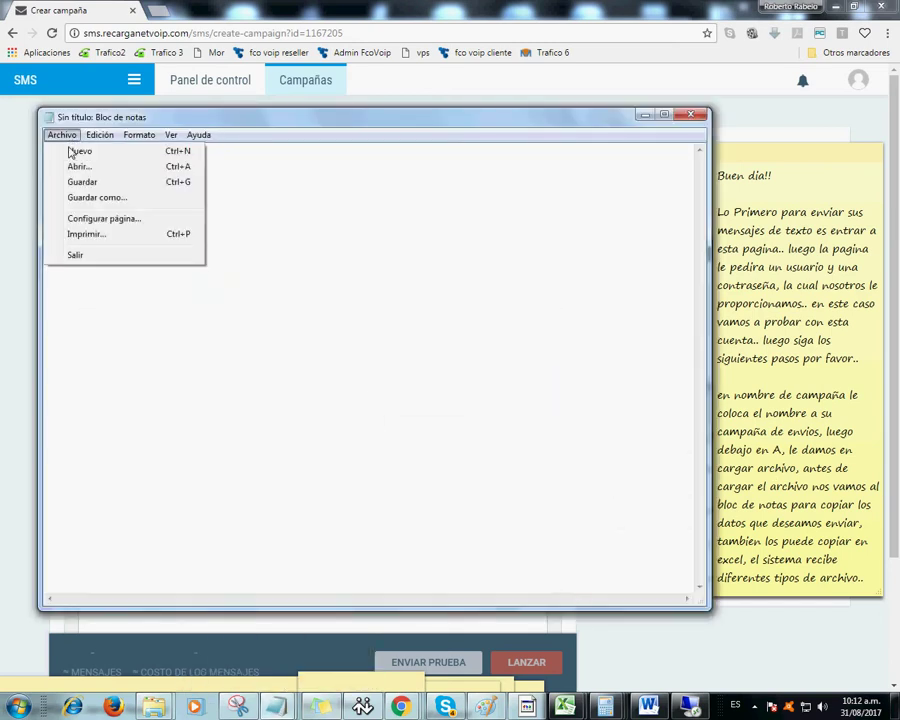
{"action": "left_click", "coordinate": [103, 200]}
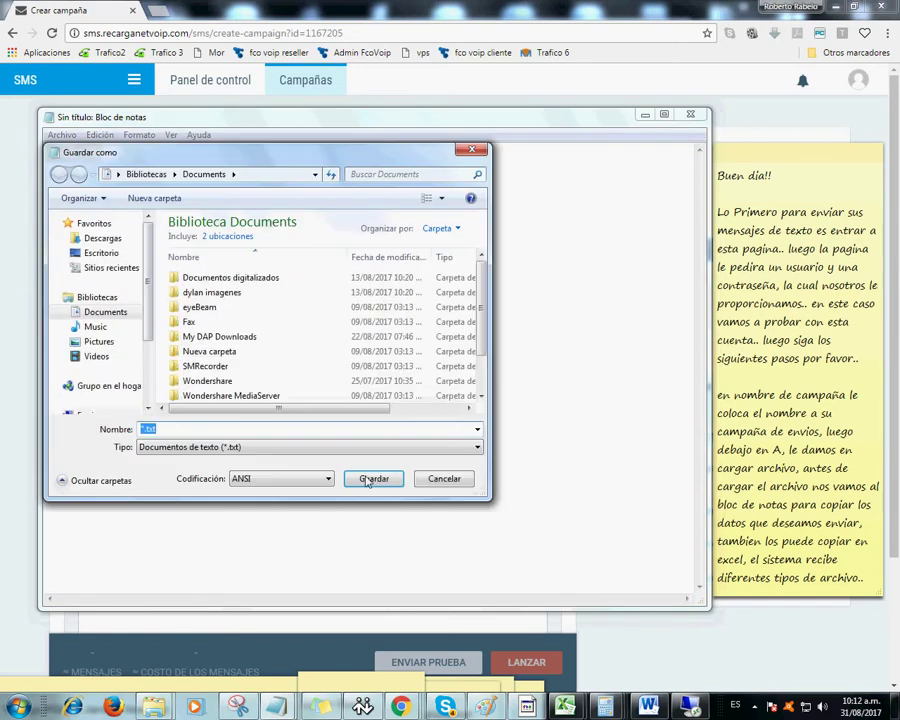
{"action": "left_click", "coordinate": [432, 480]}
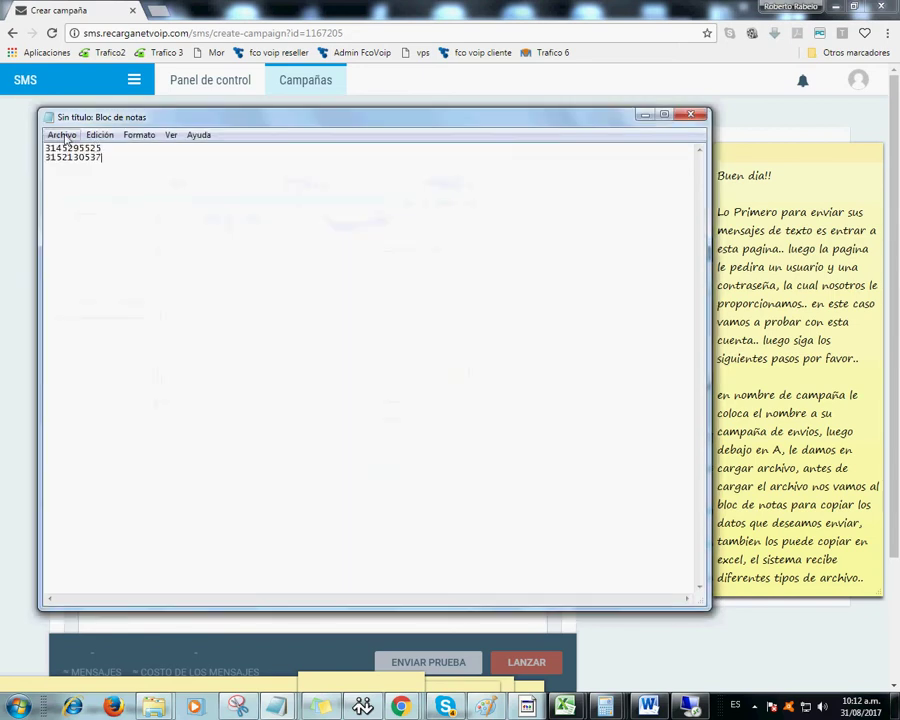
{"action": "left_click", "coordinate": [62, 136]}
{"action": "left_click", "coordinate": [82, 195]}
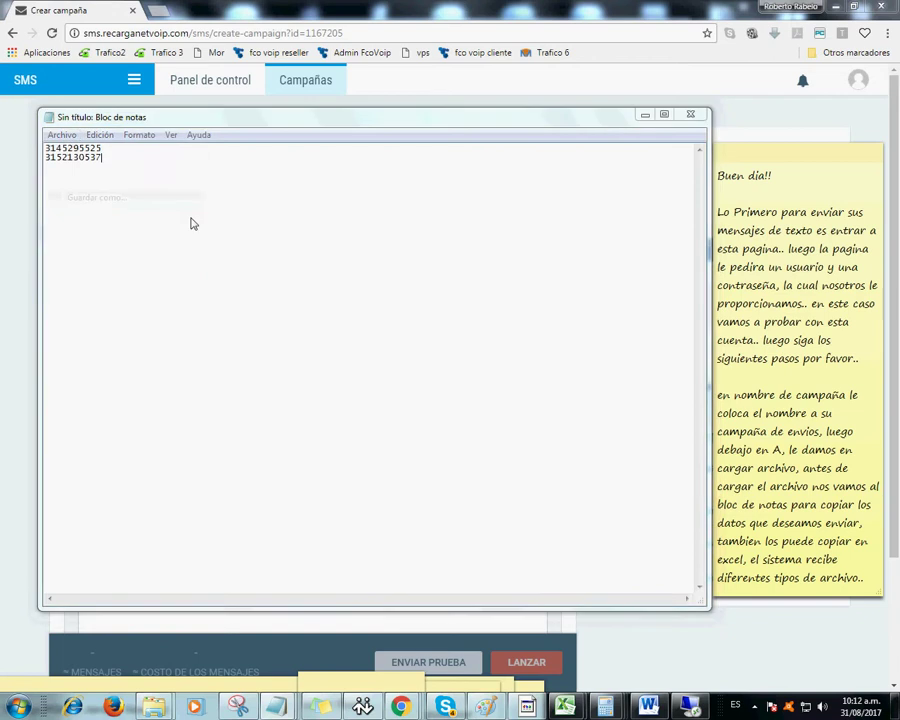
{"action": "left_click", "coordinate": [101, 254]}
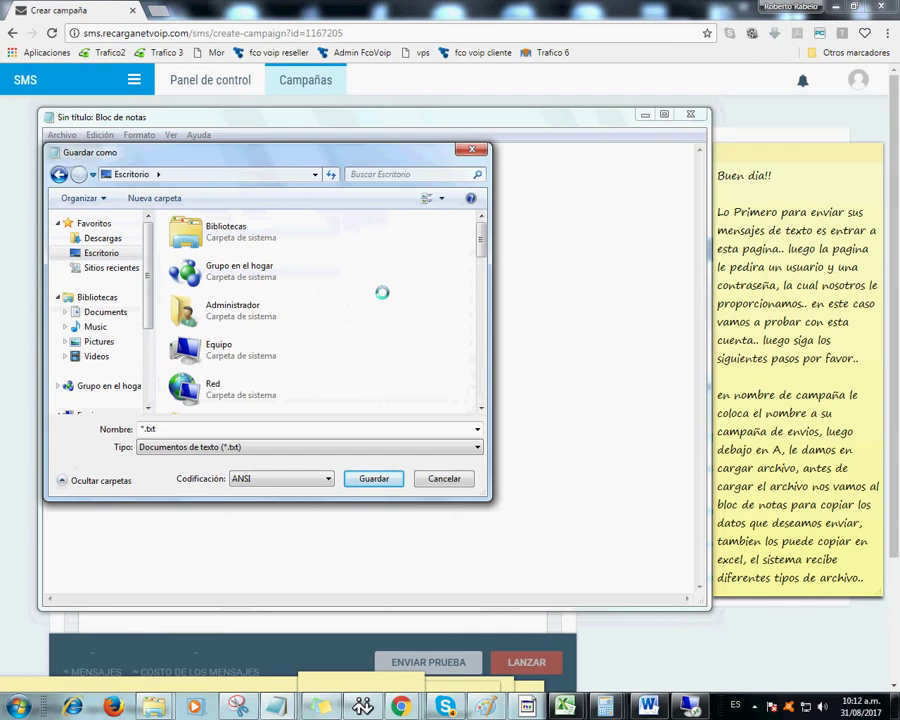
- Create Desktop folder 'envios prueba' and save the numbers inside as enviopruebaaa.txt
{"action": "right_click", "coordinate": [382, 292]}
{"action": "mouse_move", "coordinate": [427, 471]}
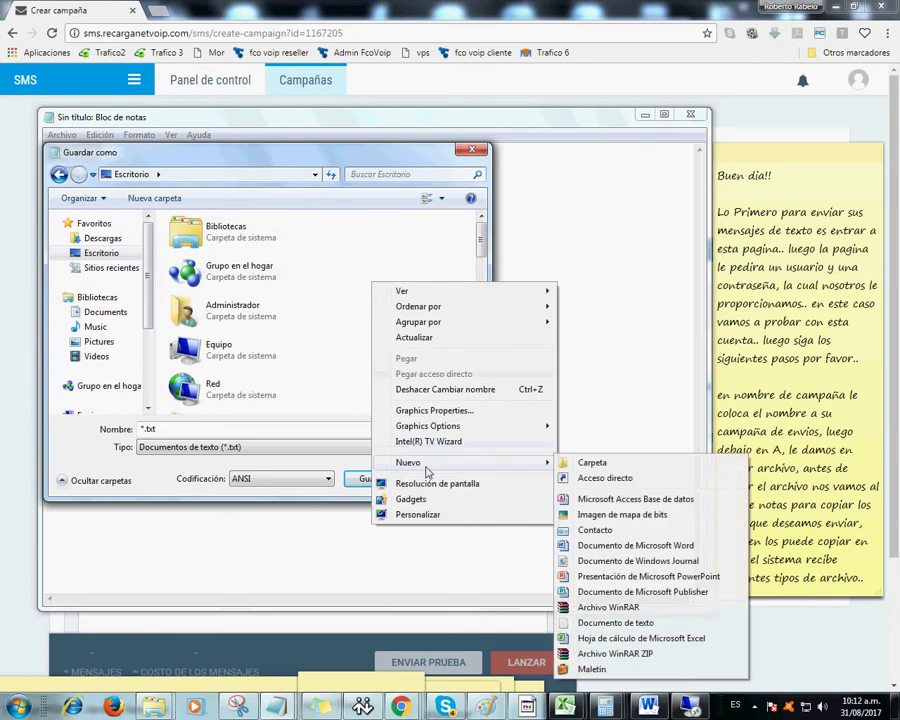
{"action": "left_click", "coordinate": [582, 462]}
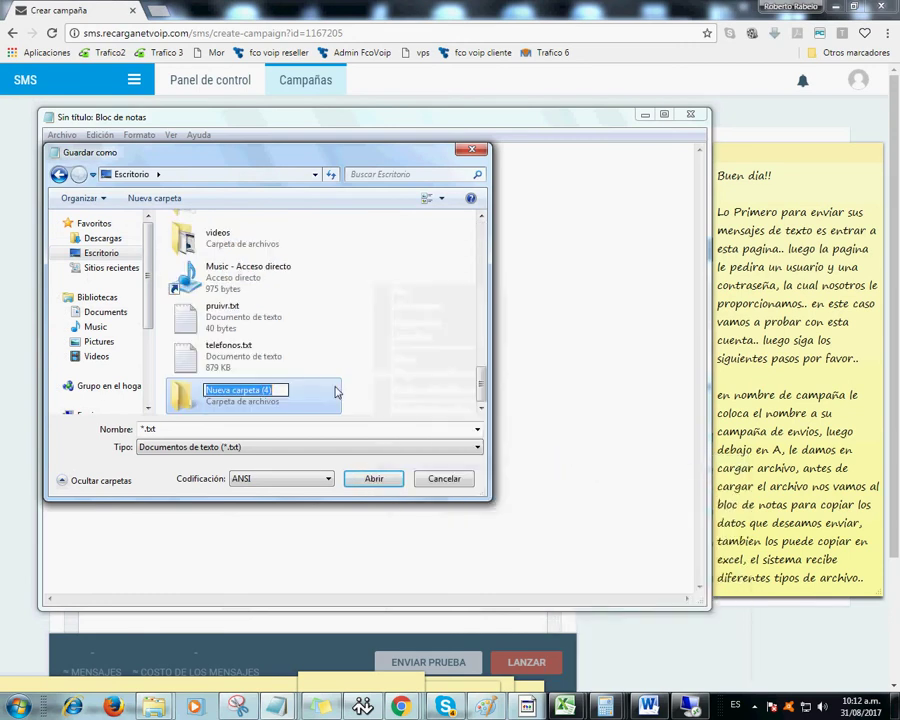
{"action": "type", "text": "envios prueba"}
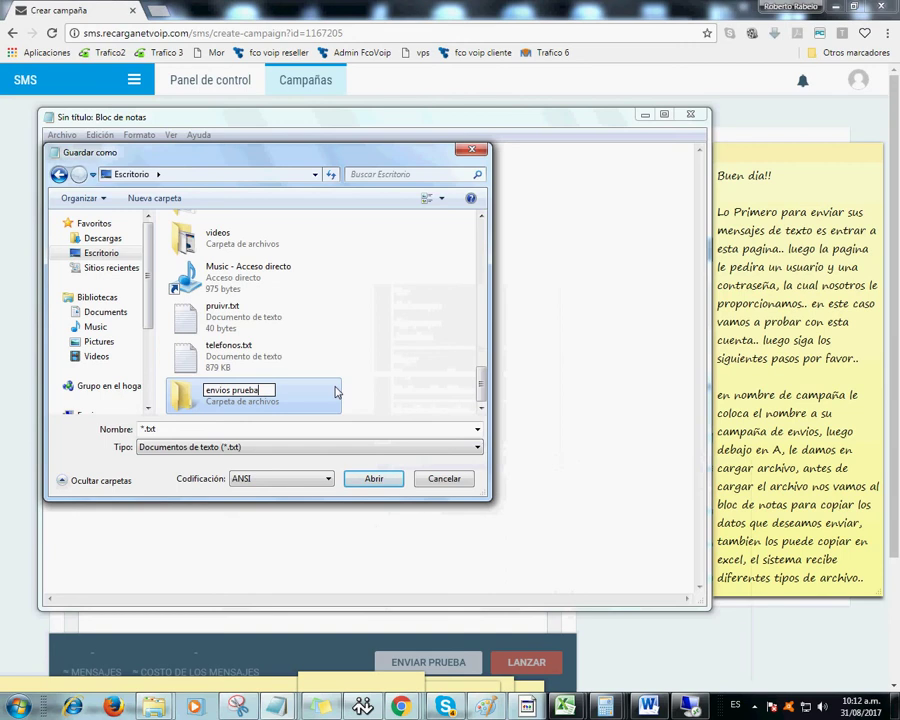
{"action": "key", "text": "Return"}
{"action": "double_click", "coordinate": [336, 392]}
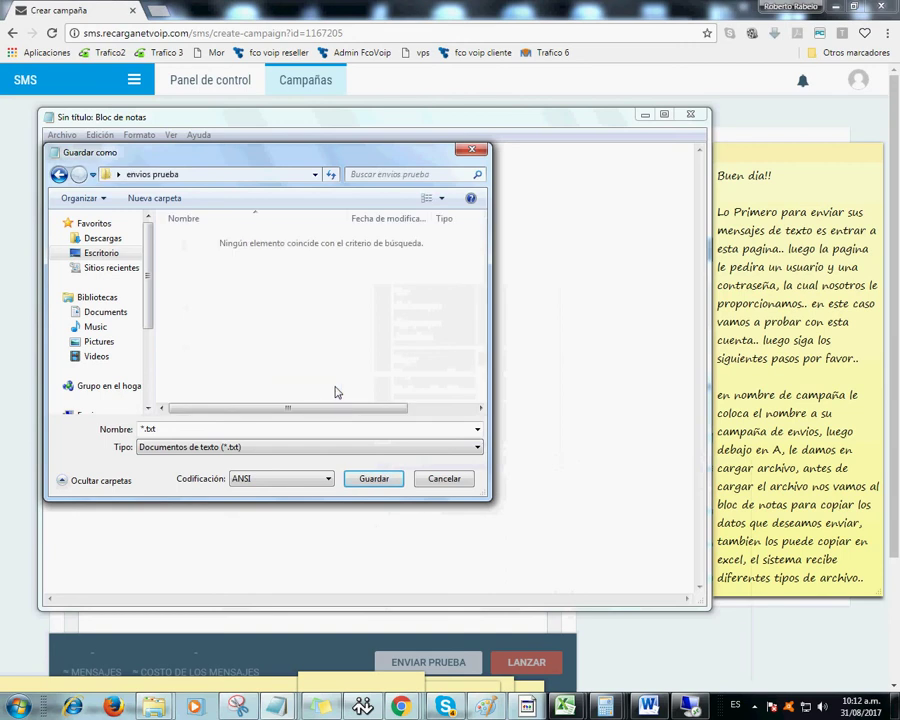
{"action": "type", "text": "en"}
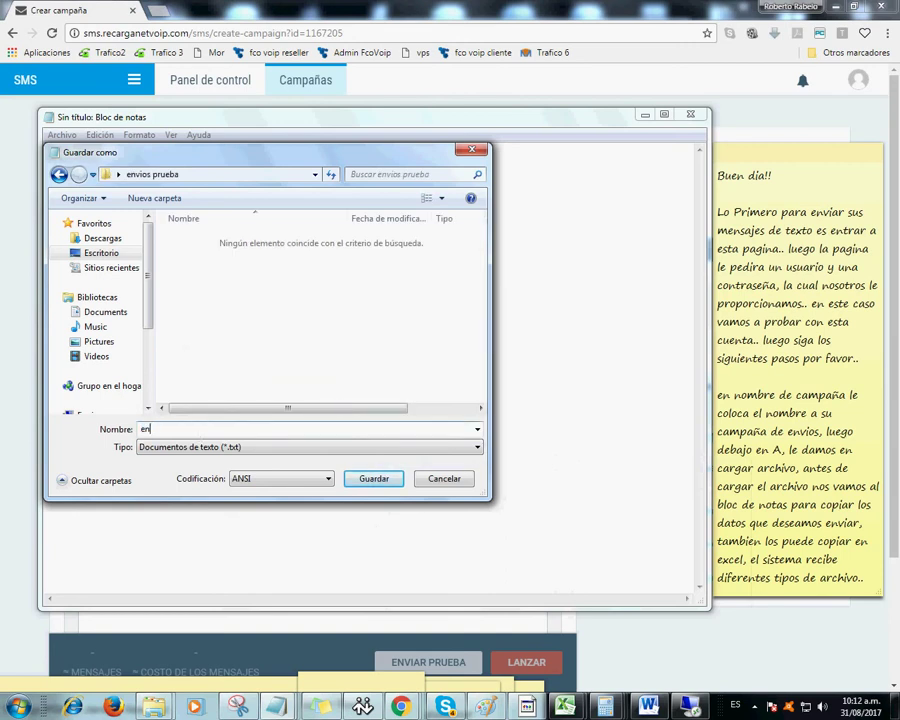
{"action": "type", "text": "viopruebaaa"}
{"action": "left_click", "coordinate": [373, 478]}
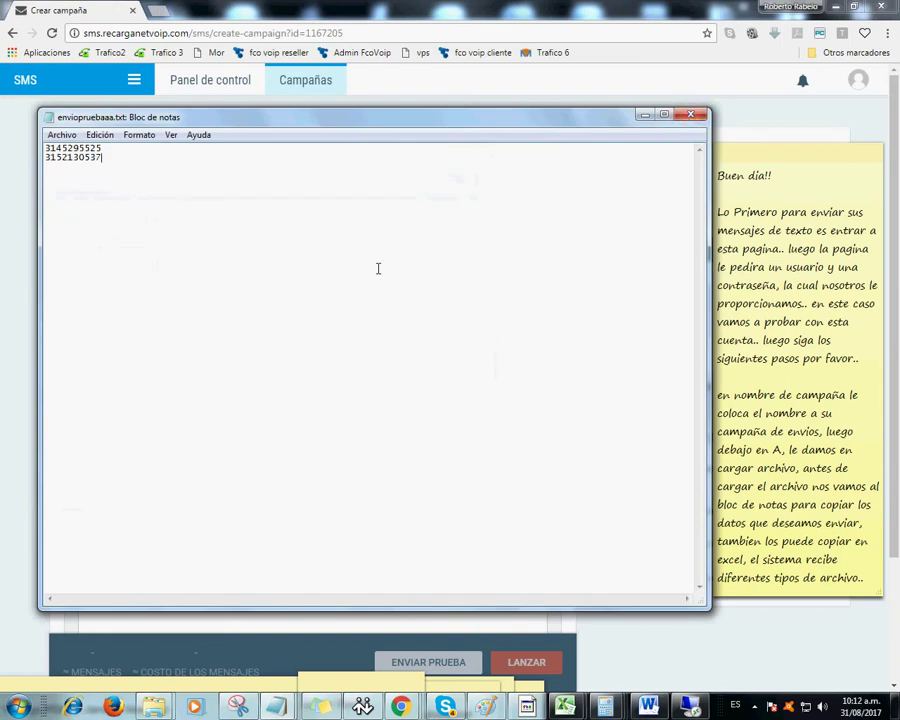
- Close Notepad, clear the note, and write 'ahora nos vamos a cargar el archivo que hemos guardado'
{"action": "key", "text": "alt+F4"}
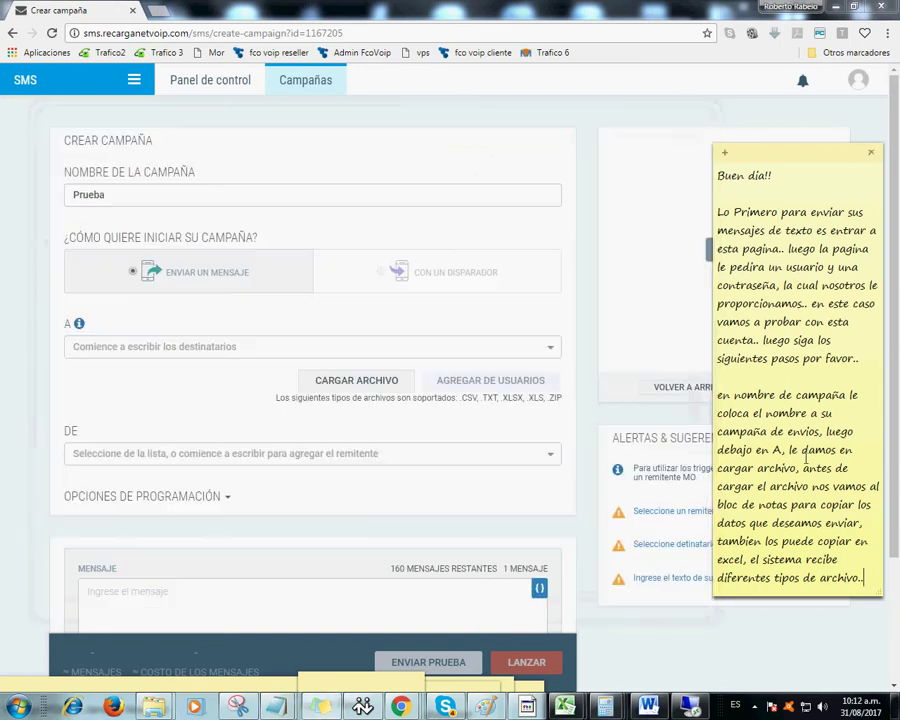
{"action": "left_click_drag", "start_coordinate": [862, 578], "coordinate": [708, 180]}
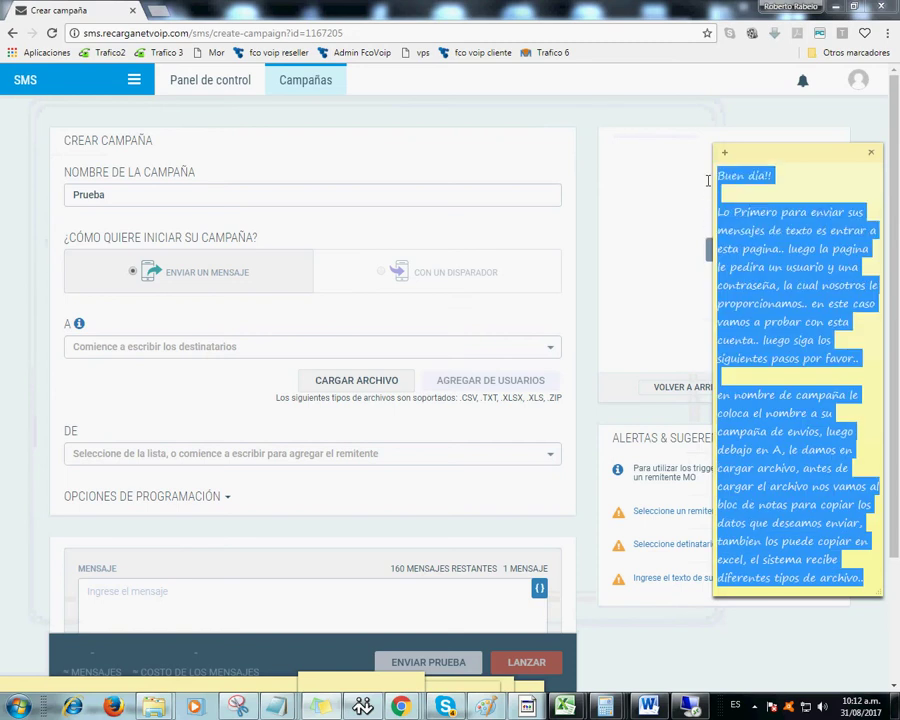
{"action": "key", "text": "BackSpace"}
{"action": "type", "text": "ahora nos vamos a "}
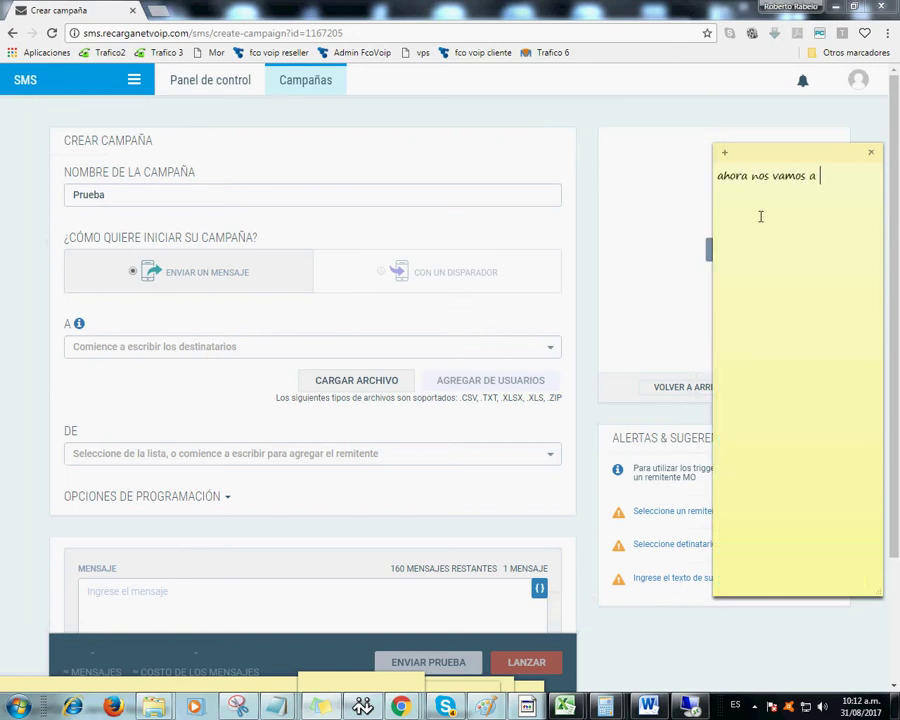
{"action": "type", "text": "cargar el archivo que hemos guardado.."}
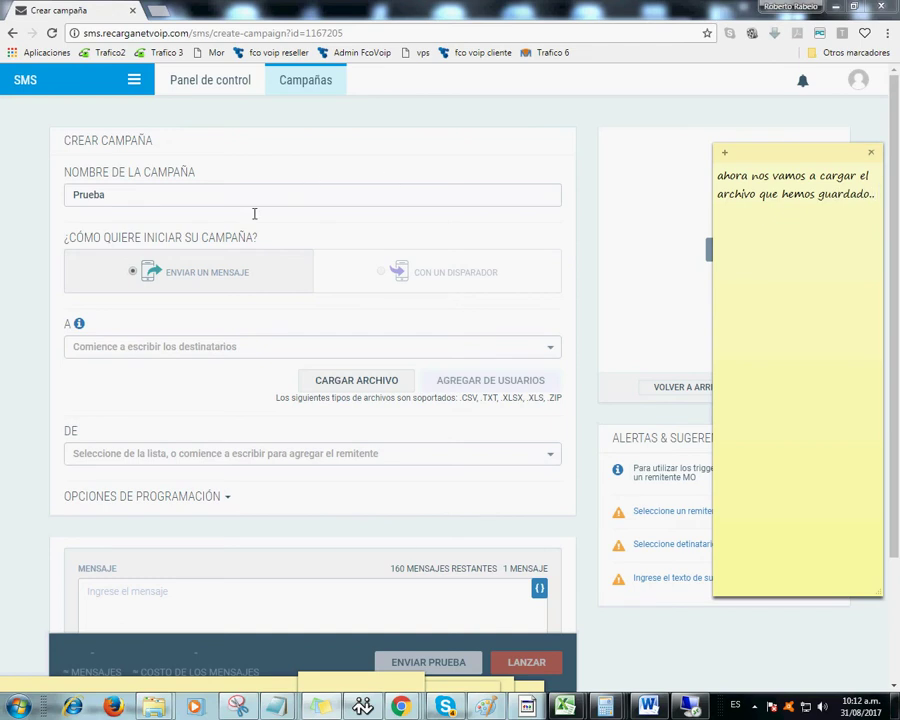
- Load enviopruebaaa.txt from the Desktop's envios prueba folder as the campaign's recipient file
{"action": "left_click", "coordinate": [348, 380]}
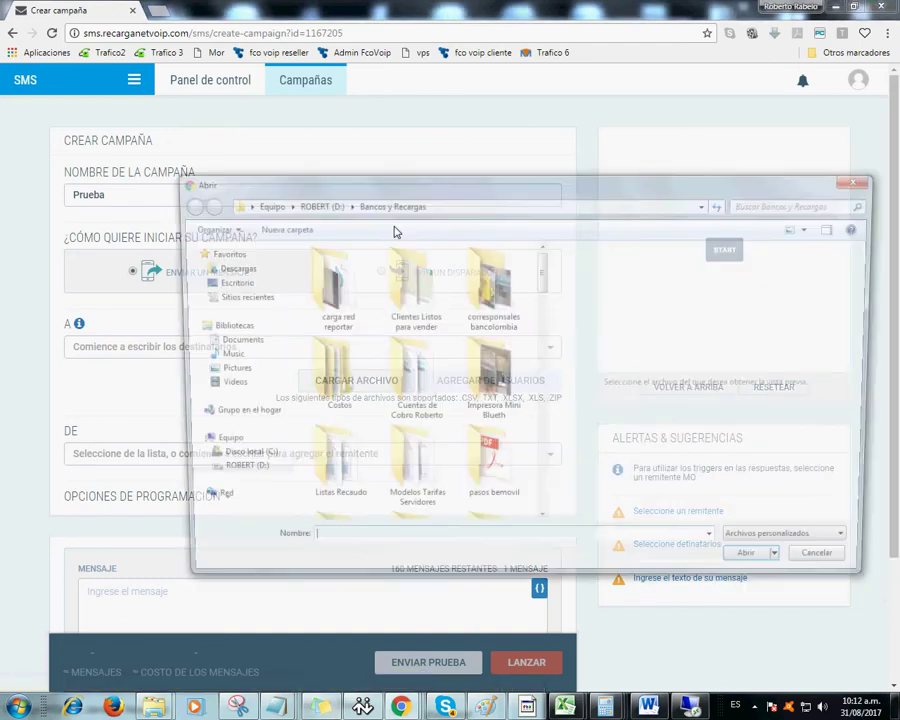
{"action": "left_click", "coordinate": [226, 282]}
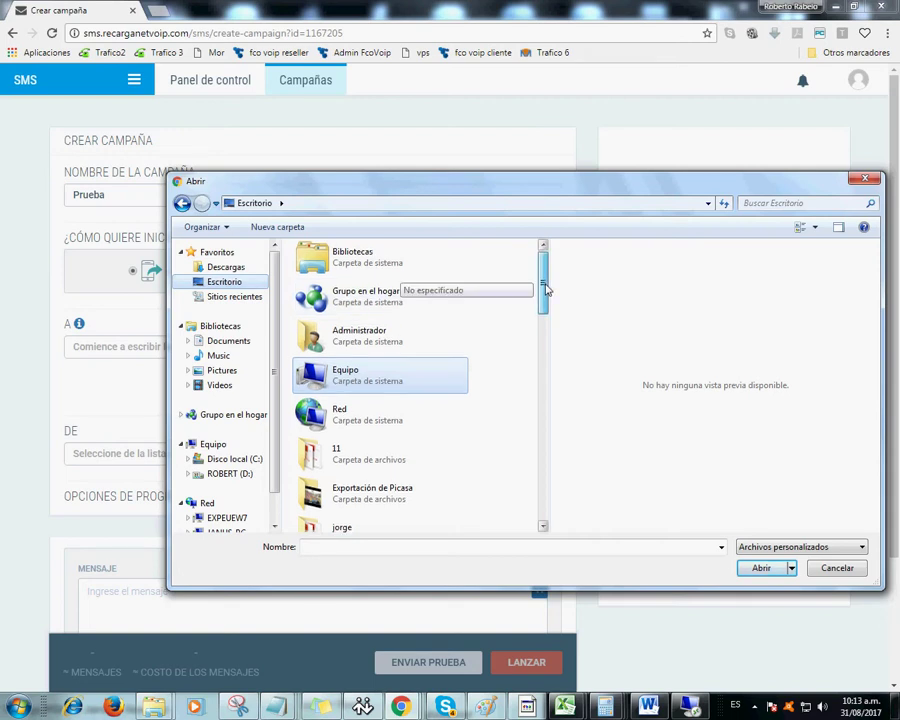
{"action": "left_click_drag", "start_coordinate": [544, 287], "coordinate": [544, 291]}
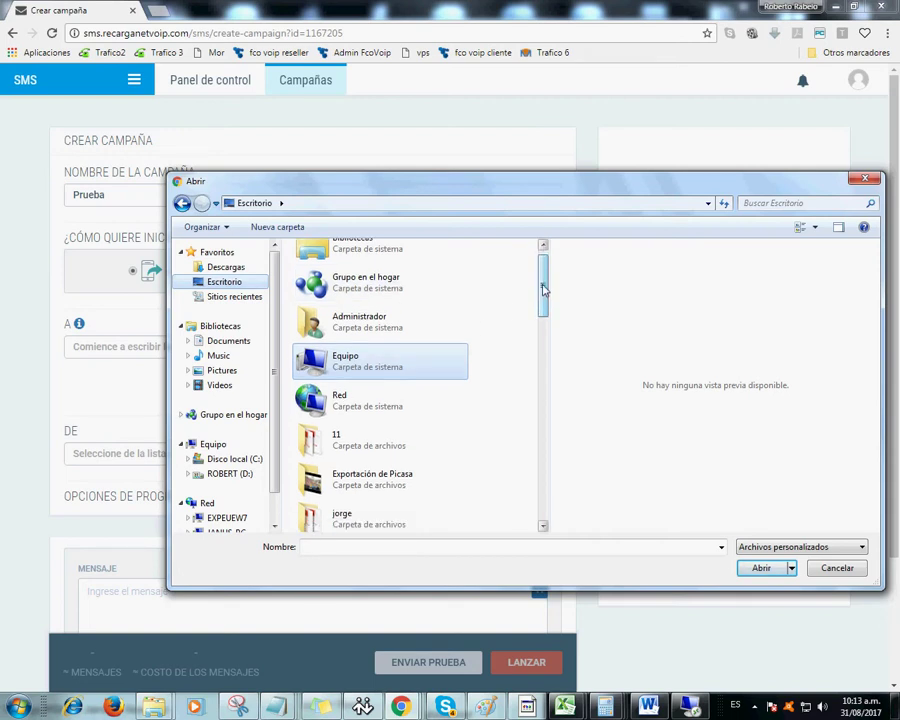
{"action": "left_click_drag", "start_coordinate": [544, 289], "coordinate": [545, 389]}
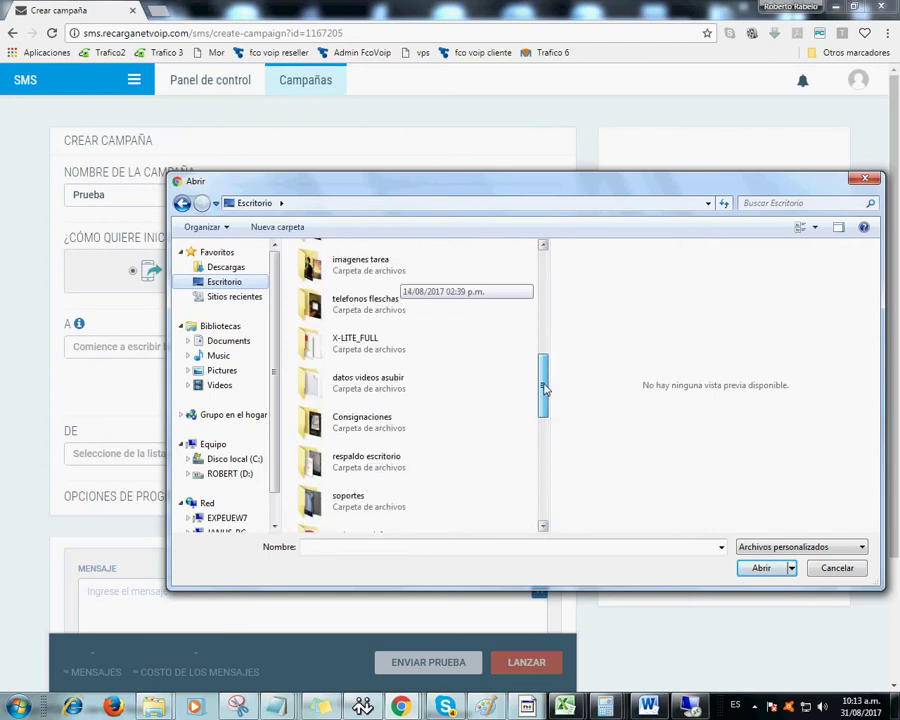
{"action": "left_click_drag", "start_coordinate": [545, 389], "coordinate": [546, 391]}
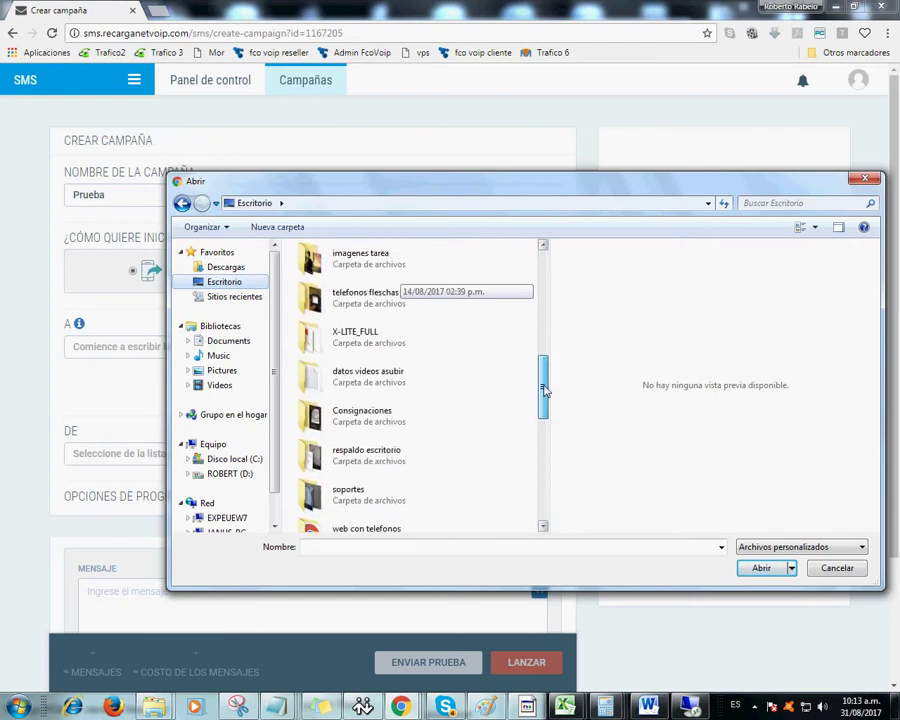
{"action": "left_click_drag", "start_coordinate": [545, 389], "coordinate": [541, 432]}
{"action": "double_click", "coordinate": [314, 458]}
{"action": "double_click", "coordinate": [318, 268]}
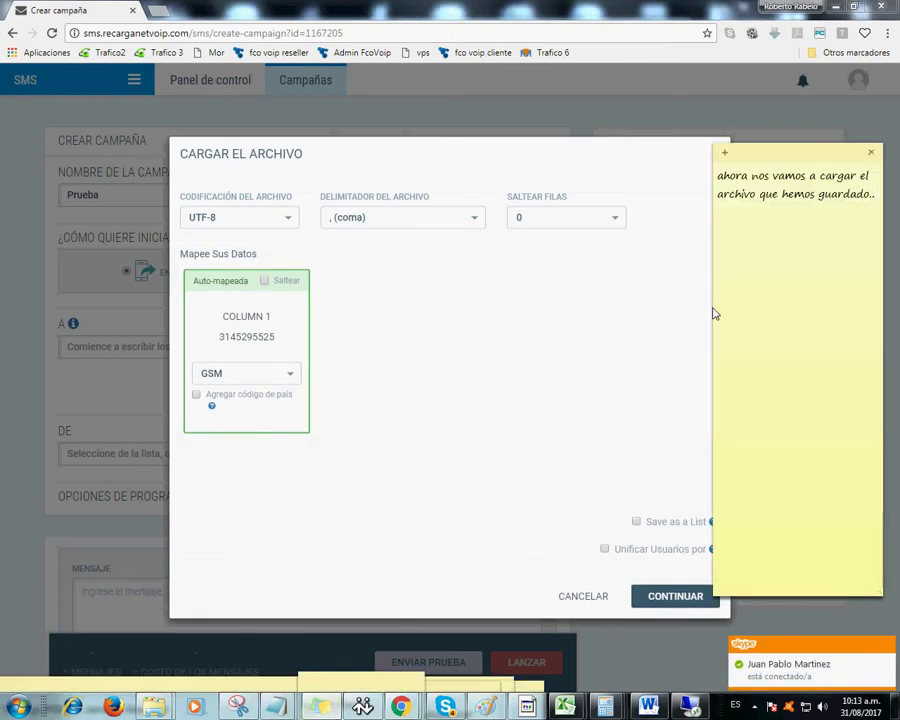
- Add a new note line: 'atencion a esta parte.. selecciona donde dice agregar codigo de pa'
{"action": "key", "text": "Return"}
{"action": "type", "text": "atenc"}
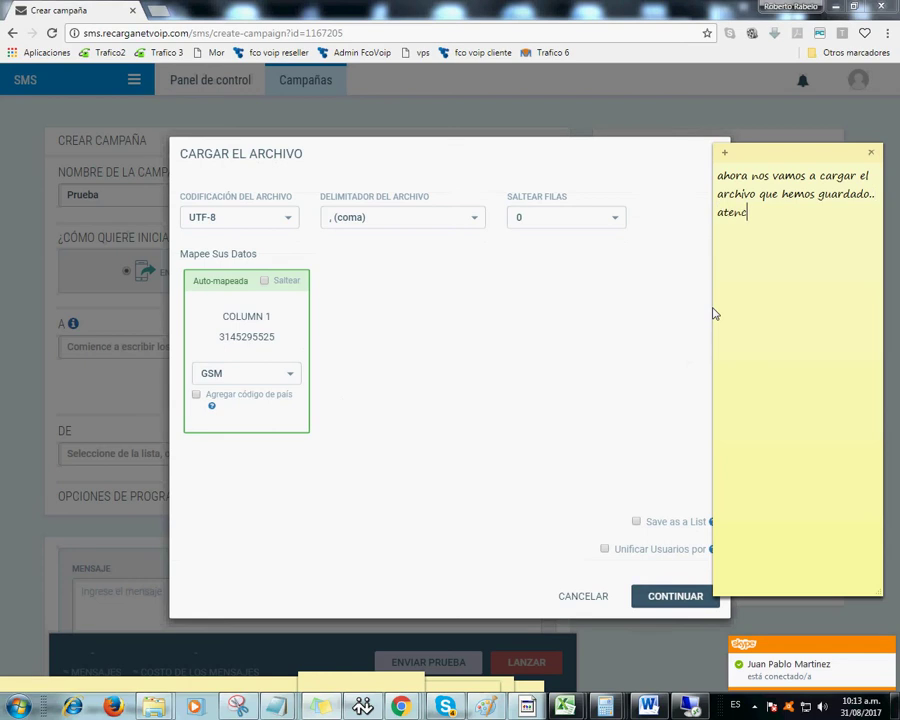
{"action": "type", "text": "ion a esta parte.. selecciona"}
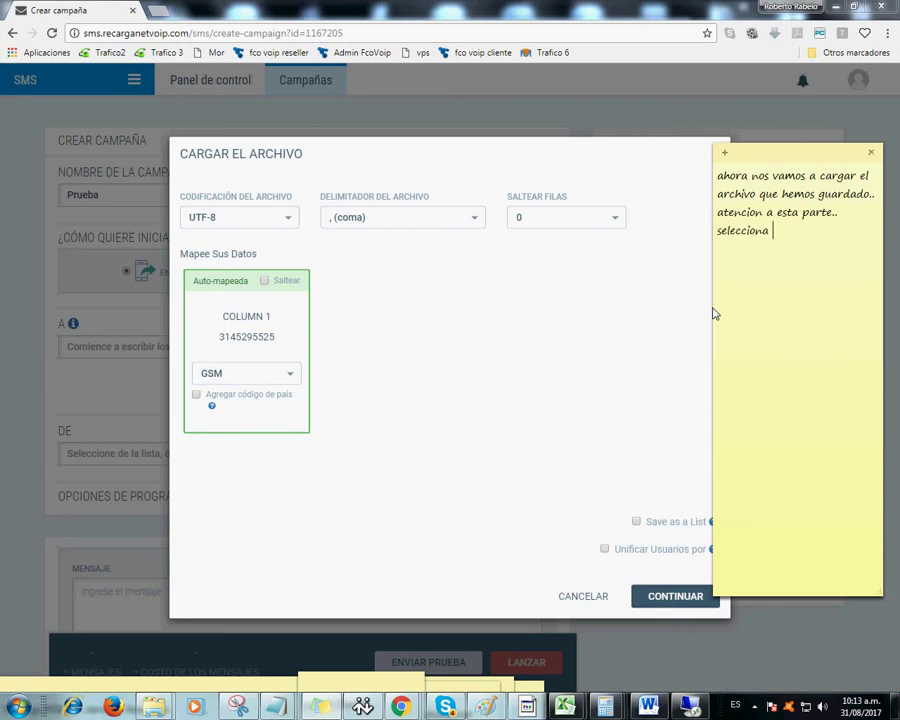
{"action": "type", "text": " donde dice agregar codigo de pais.."}
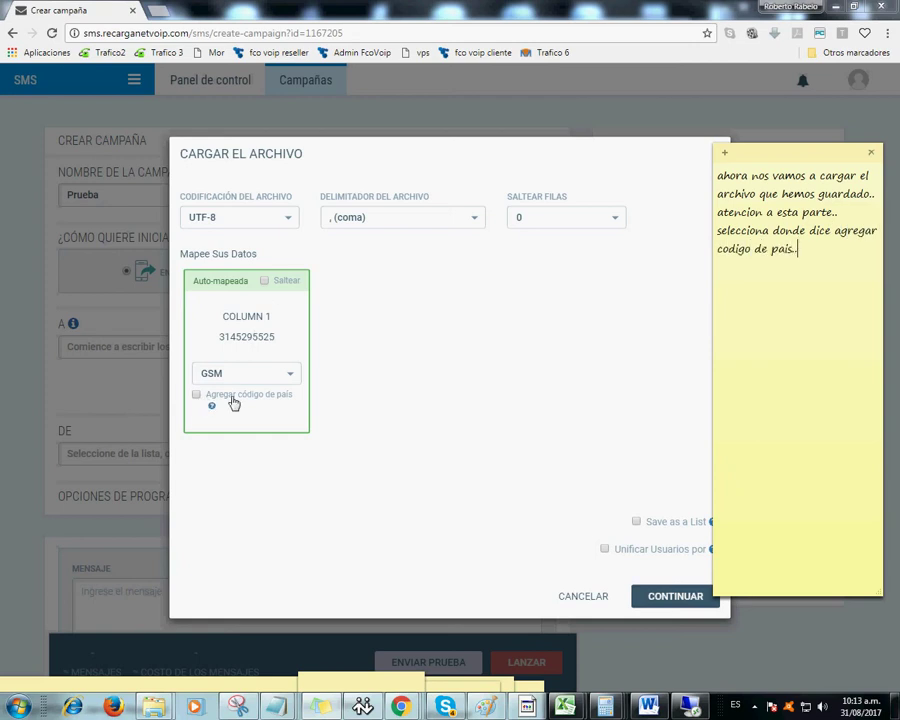
- Enable 'Agregar código de país' and choose Colombia (57) as the country code
{"action": "left_click", "coordinate": [196, 400]}
{"action": "left_click", "coordinate": [196, 396]}
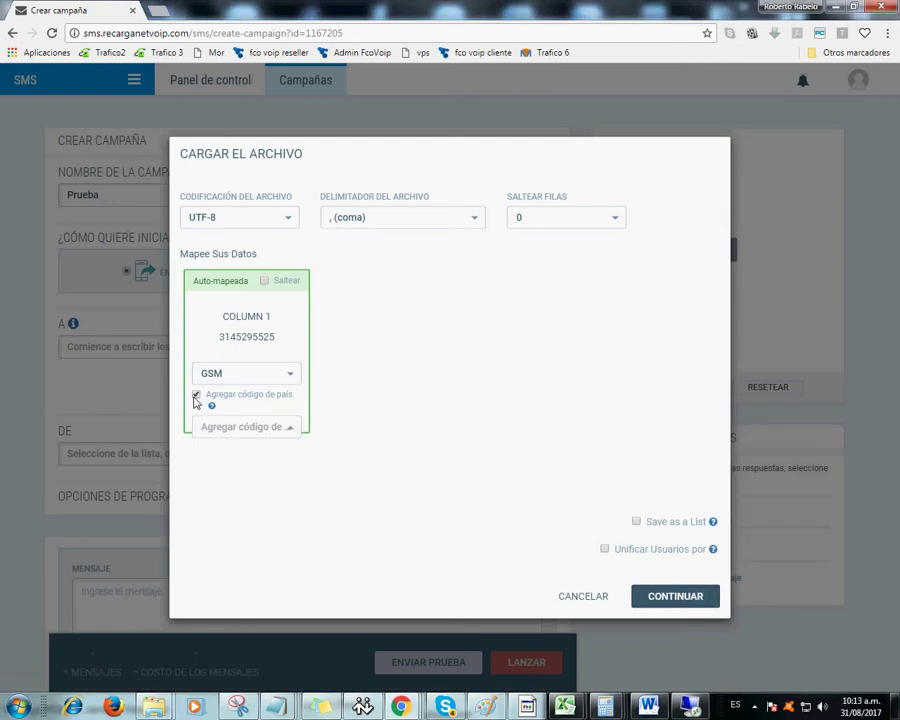
{"action": "left_click", "coordinate": [256, 430]}
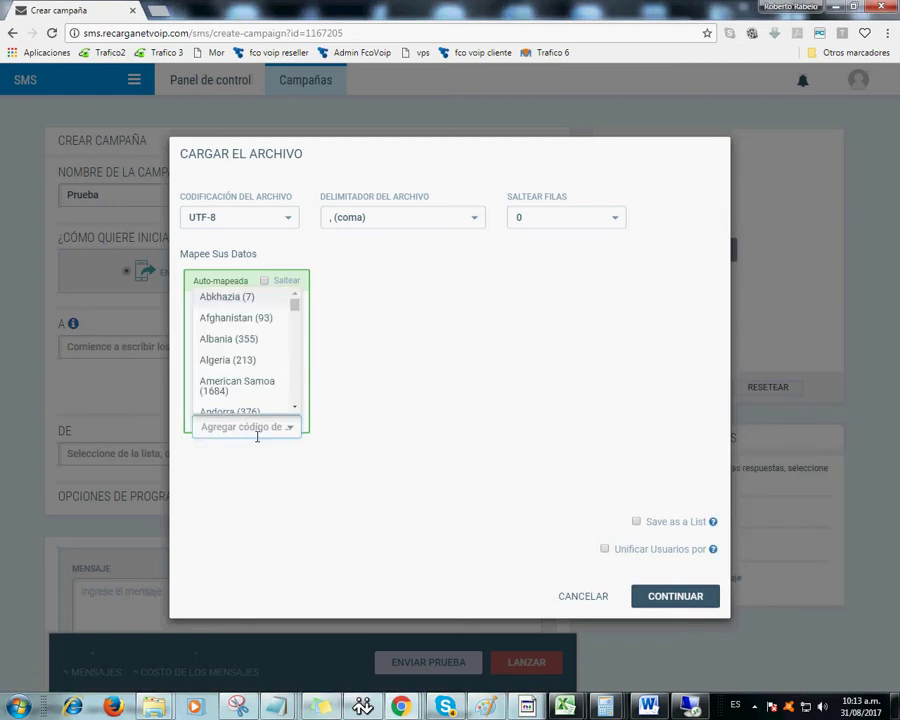
{"action": "type", "text": "co"}
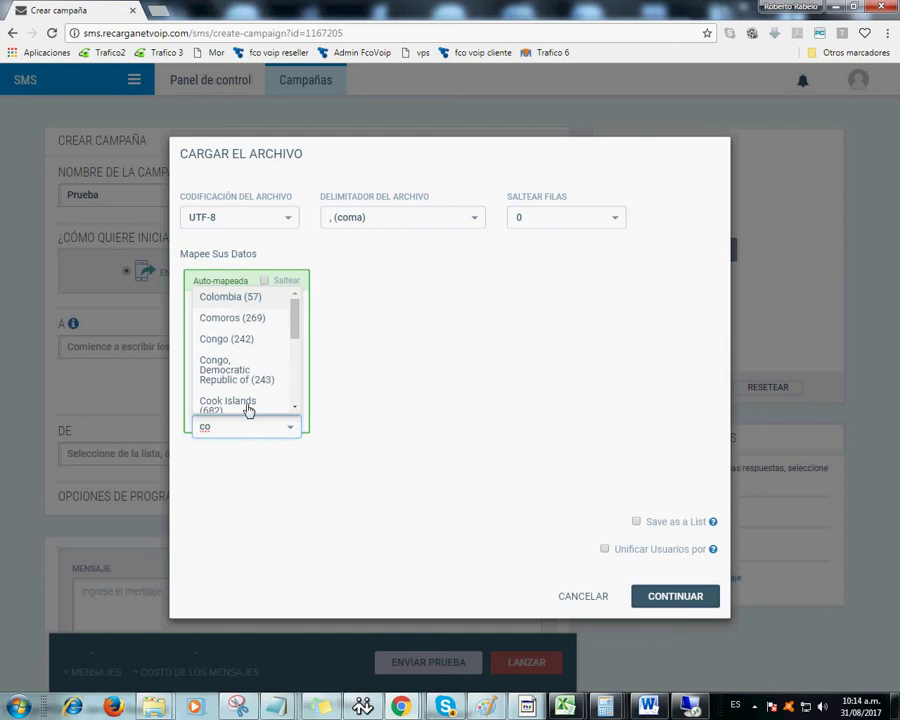
{"action": "left_click", "coordinate": [240, 298]}
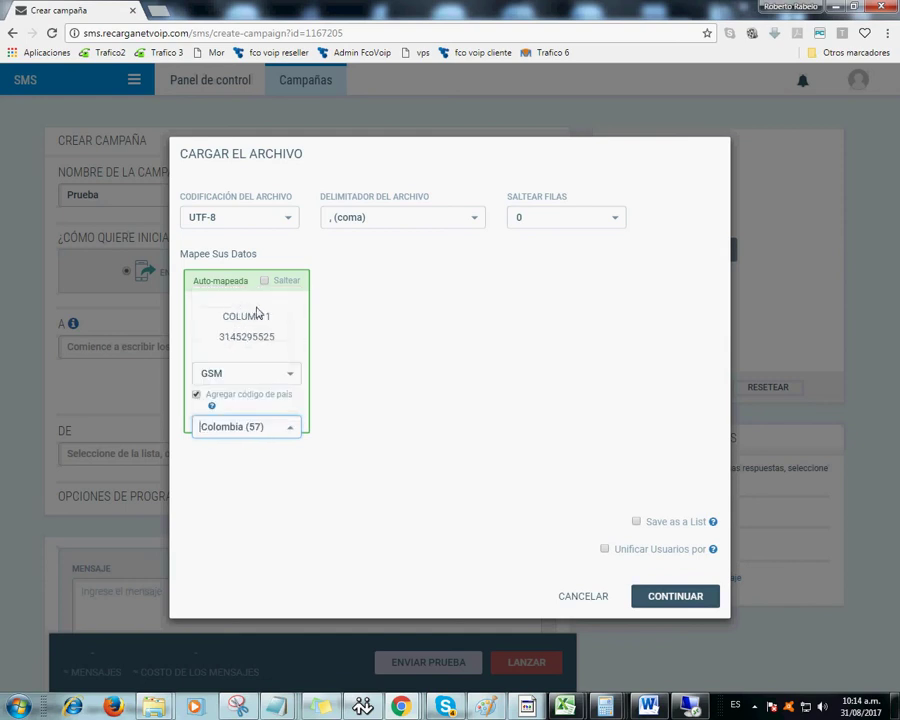
- Note to select 'agregar codigo de pais', then 'colombia', then 'continuar', and nudge the note right
{"action": "left_click", "coordinate": [328, 706]}
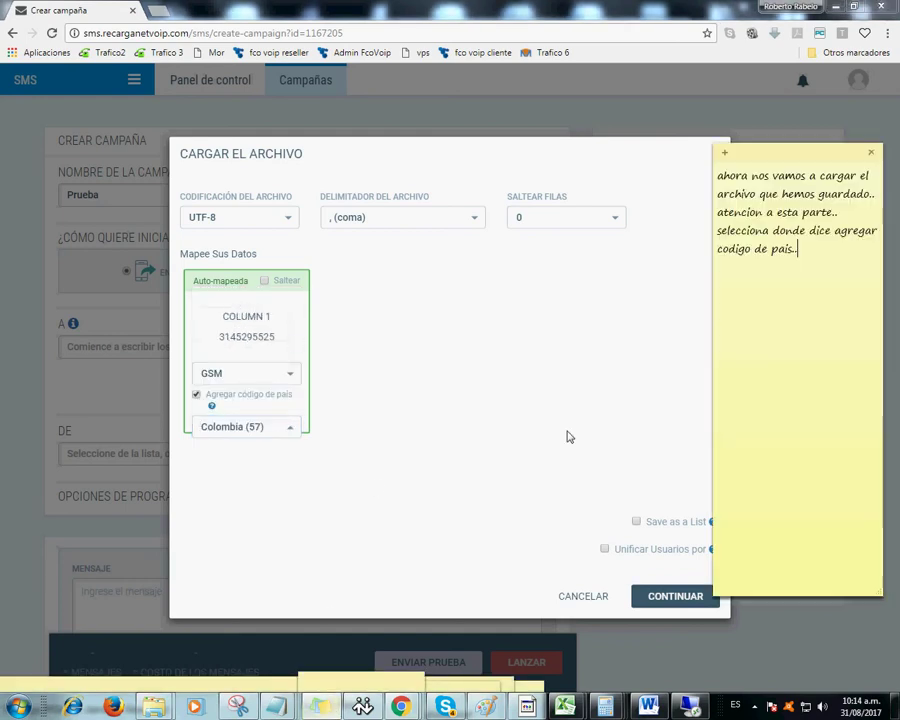
{"action": "type", "text": "selecciona"}
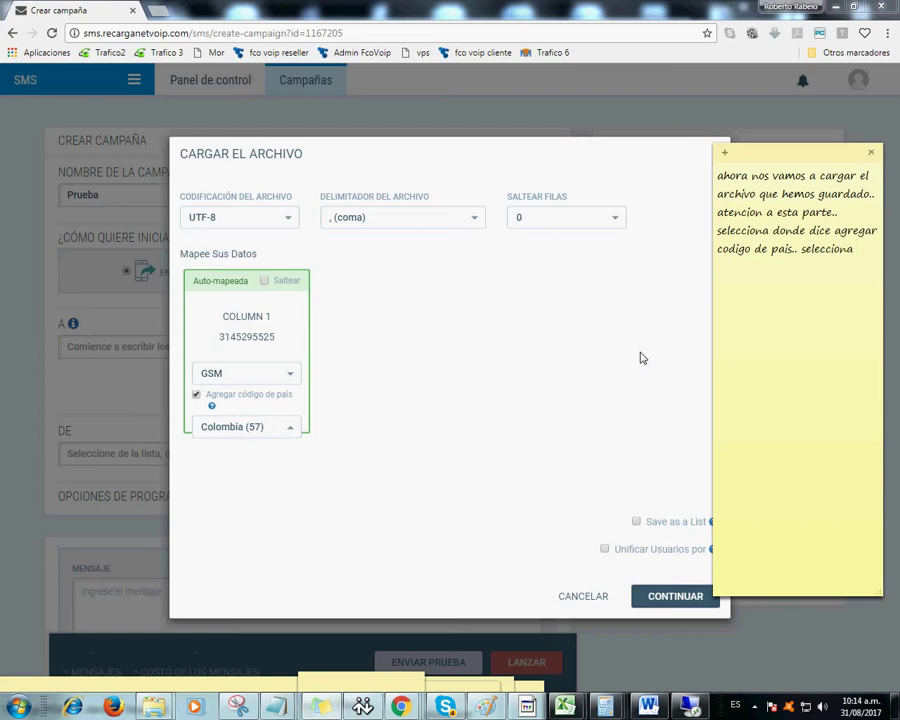
{"action": "type", "text": " \"agregar codigo de pai"}
{"action": "type", "text": "\""}
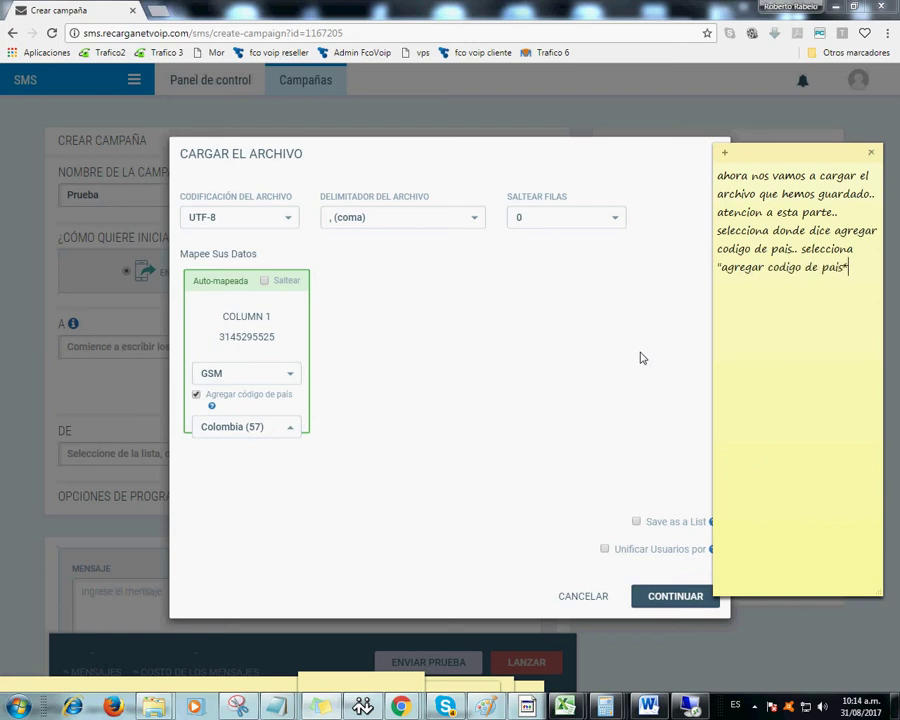
{"action": "key", "text": "BackSpace"}
{"action": "type", "text": "\""}
{"action": "type", "text": " y luego "}
{"action": "type", "text": "es"}
{"action": "key", "text": "BackSpace"}
{"action": "key", "text": "BackSpace"}
{"action": "type", "text": "Selecciona \"colombia\""}
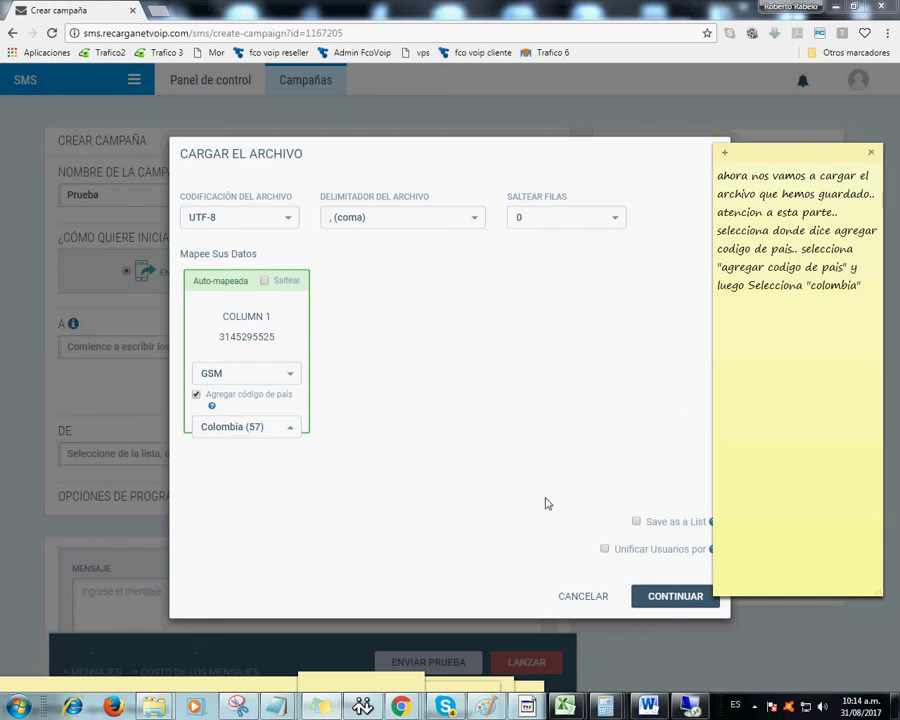
{"action": "type", "text": ".. luego de e"}
{"action": "type", "text": "sto "}
{"action": "type", "text": "\"continuar"}
{"action": "type", "text": "\""}
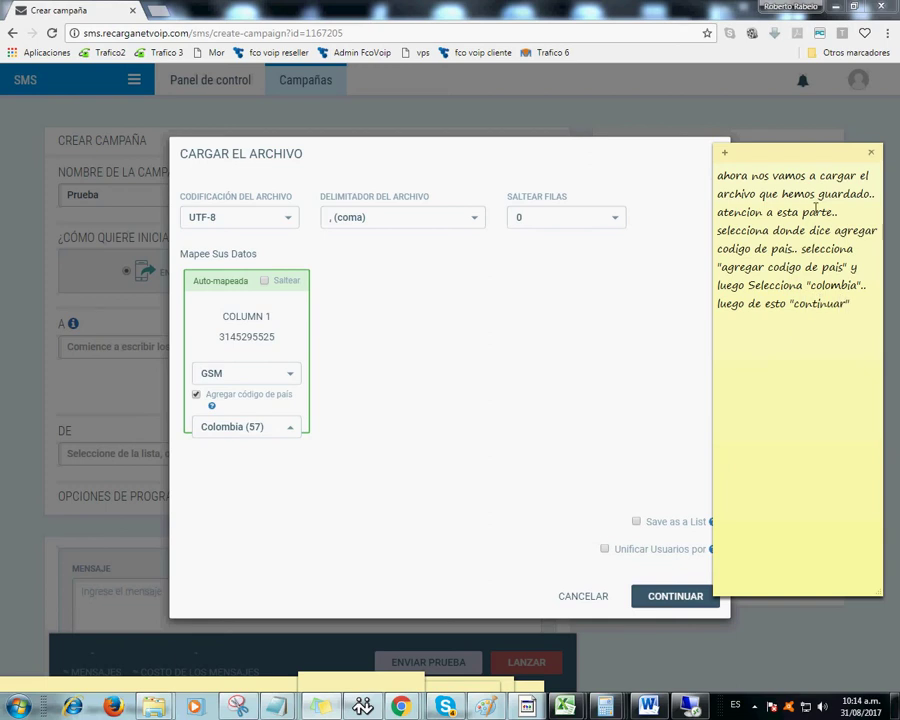
{"action": "left_click_drag", "start_coordinate": [798, 158], "coordinate": [816, 153]}
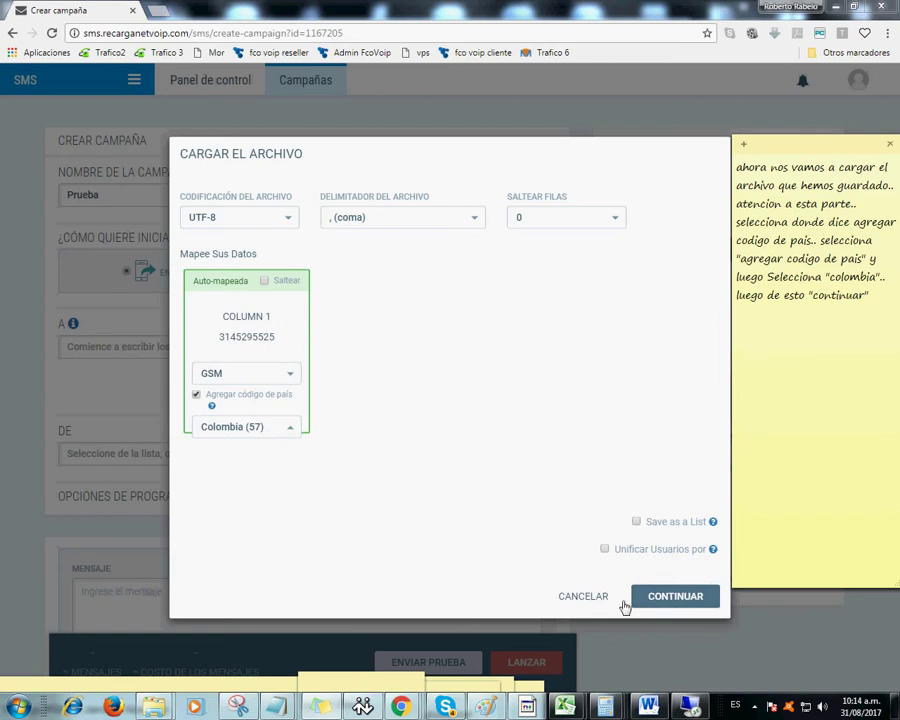
- Confirm the import and dismiss the success message so ENVIOPRUEBAAA.TXT becomes the recipients
{"action": "left_click", "coordinate": [676, 599]}
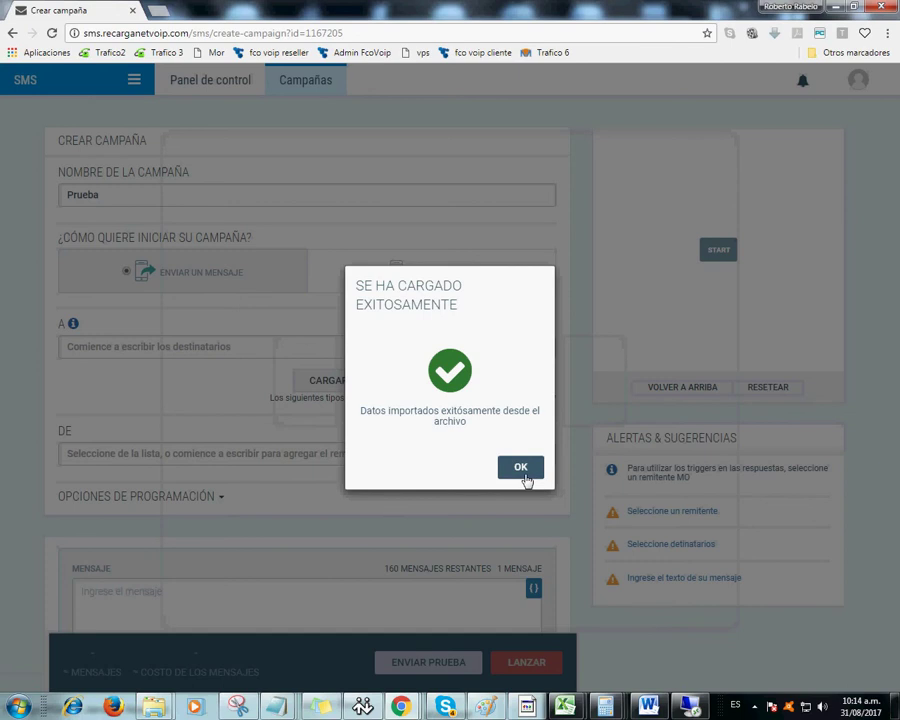
{"action": "left_click", "coordinate": [519, 467]}
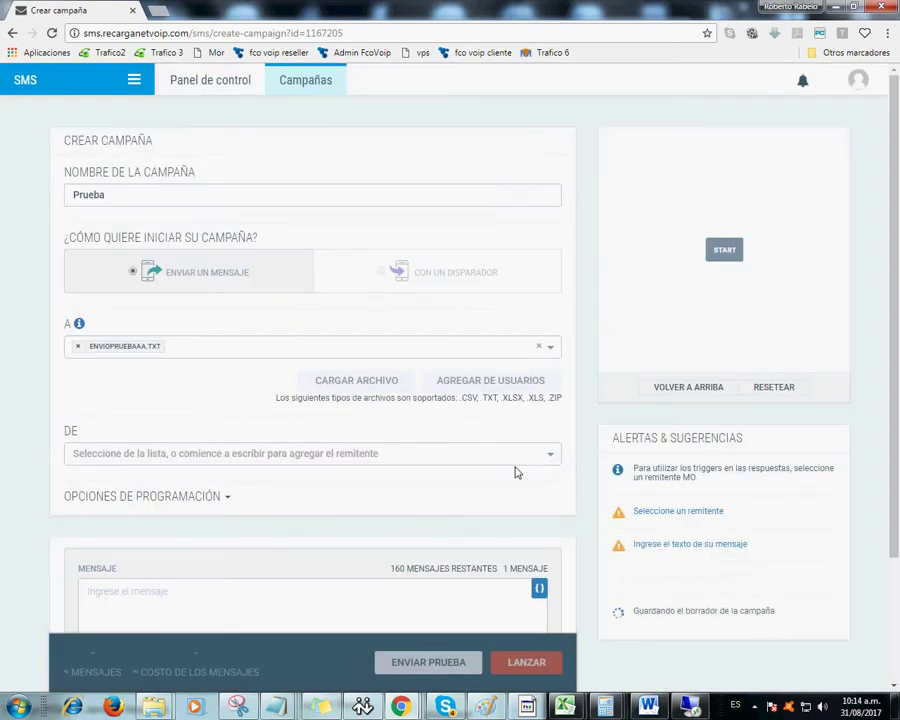
- Add the note line 'donde dice DE .. ud coloca 1234', highlighting the form's DE label
{"action": "left_click", "coordinate": [330, 706]}
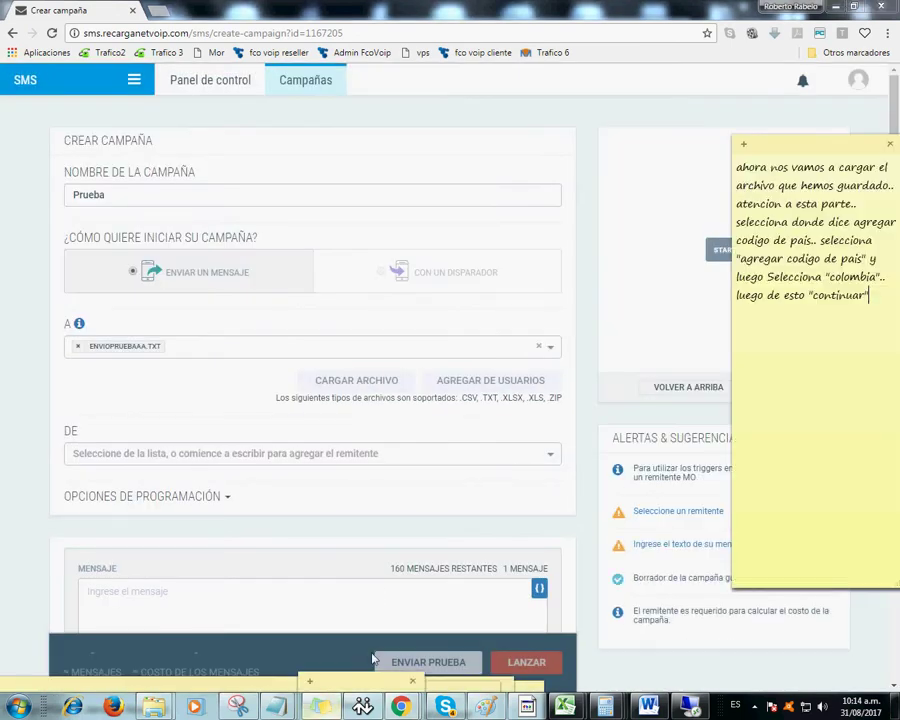
{"action": "key", "text": "Return"}
{"action": "type", "text": "don"}
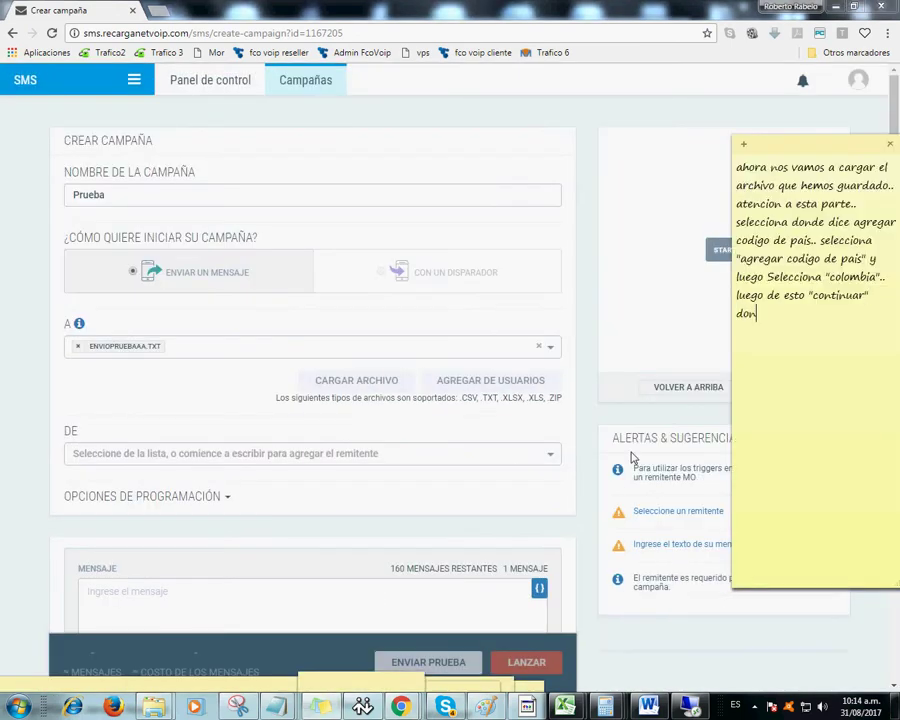
{"action": "type", "text": "de dice DE"}
{"action": "left_click", "coordinate": [76, 430]}
{"action": "double_click", "coordinate": [70, 430]}
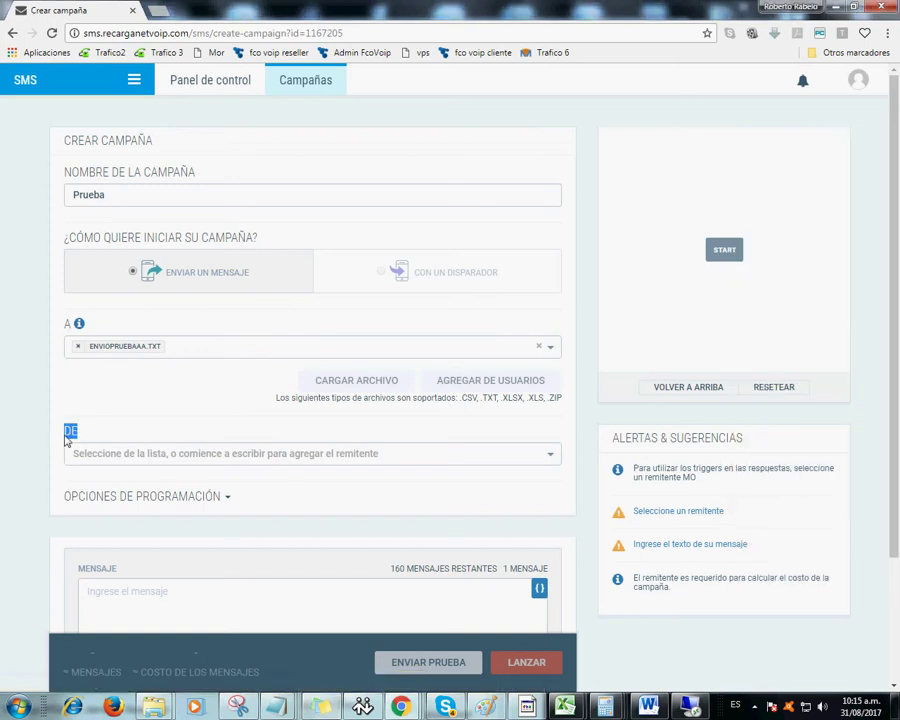
{"action": "left_click", "coordinate": [316, 707]}
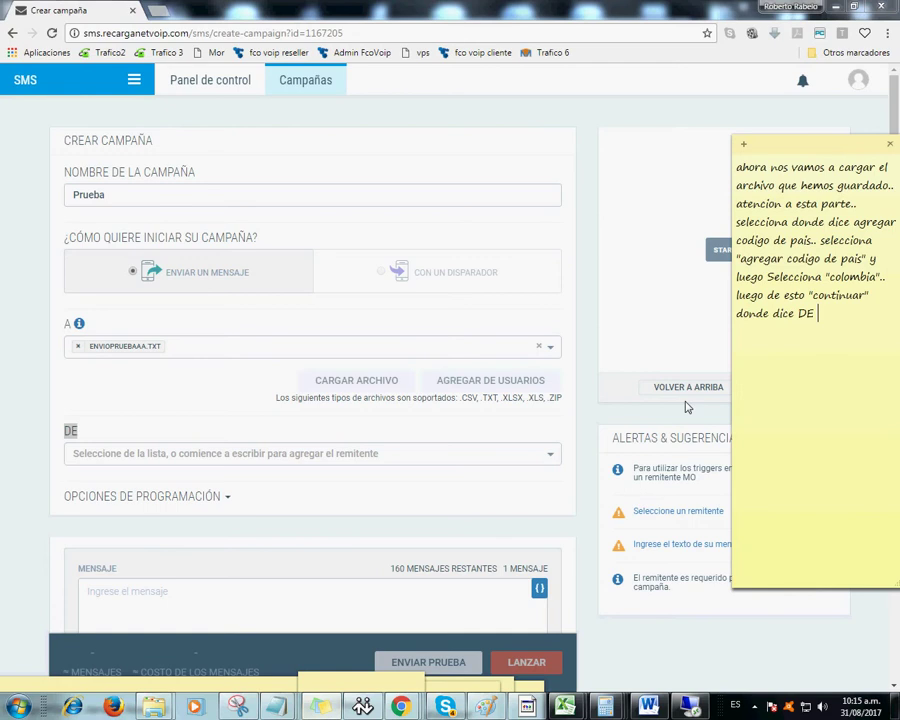
{"action": "type", "text": ".. ud coloca 1234"}
- Enter 1234 in DE, note 'y le da agregar 1234', and add 1234 as the sender
{"action": "left_click", "coordinate": [122, 456]}
{"action": "type", "text": "1234"}
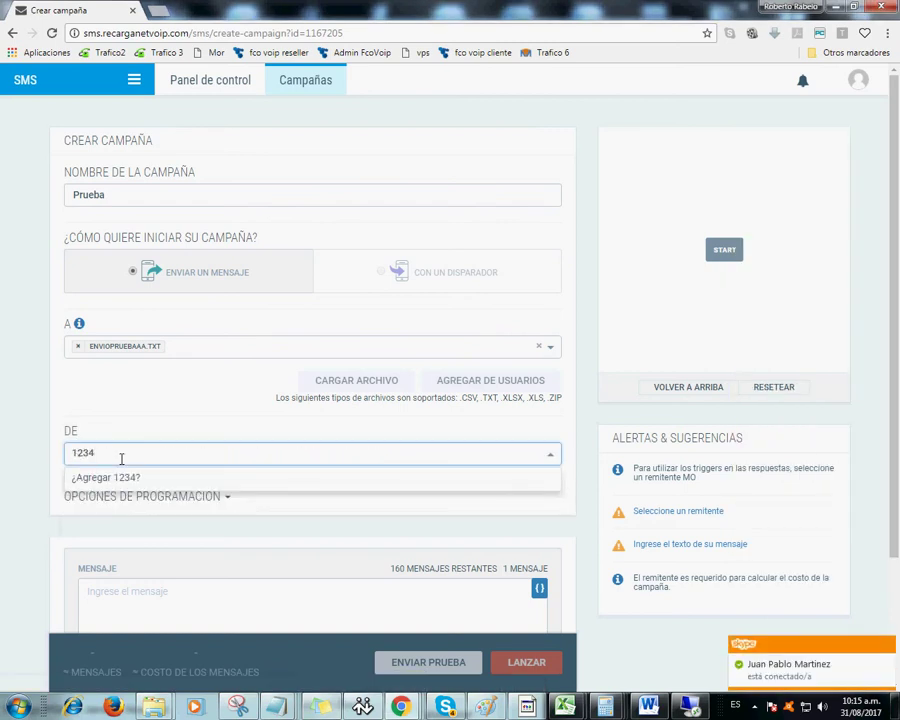
{"action": "left_click", "coordinate": [320, 707]}
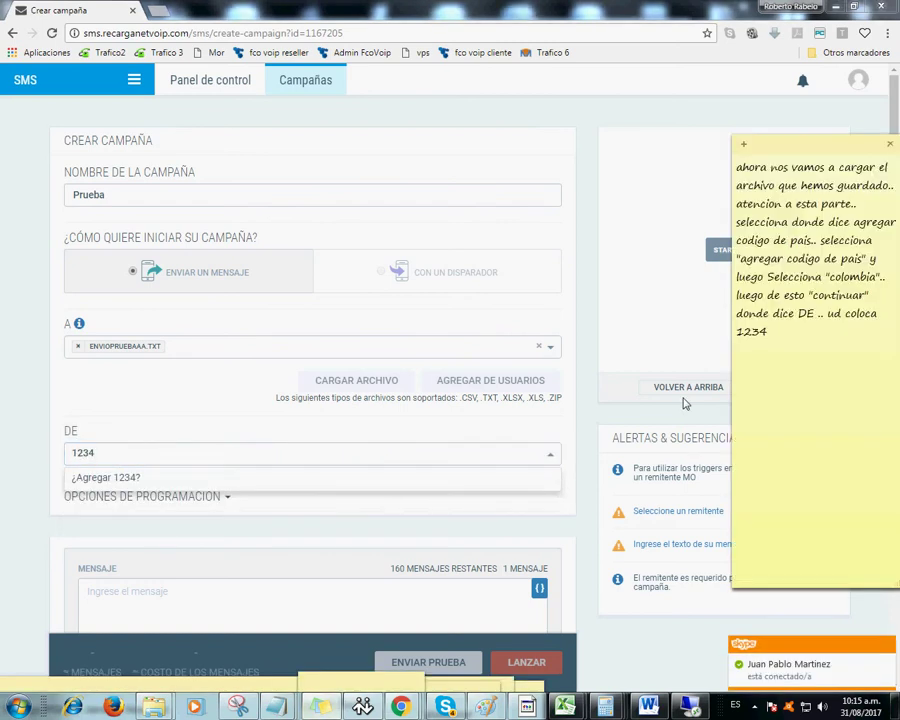
{"action": "type", "text": "y le da"}
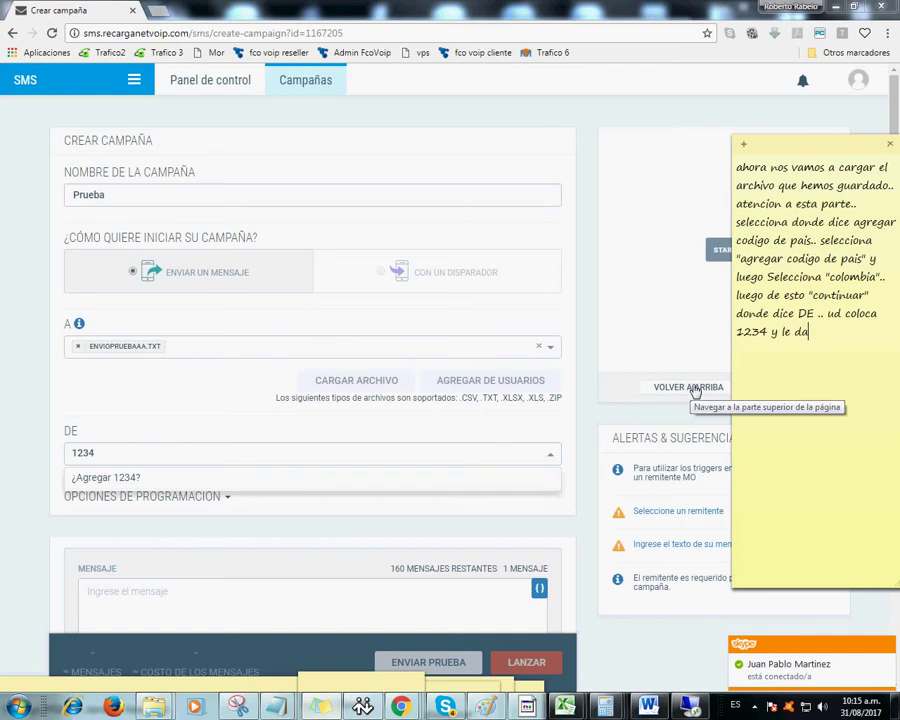
{"action": "type", "text": " agregar 1234"}
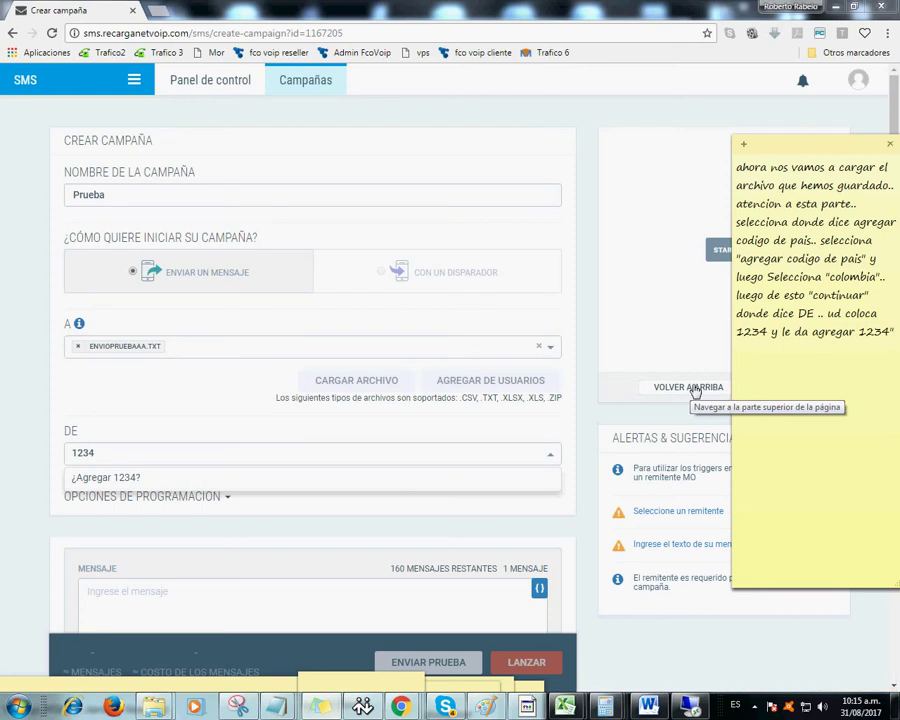
{"action": "type", "text": "\""}
{"action": "left_click", "coordinate": [821, 340]}
{"action": "type", "text": "\""}
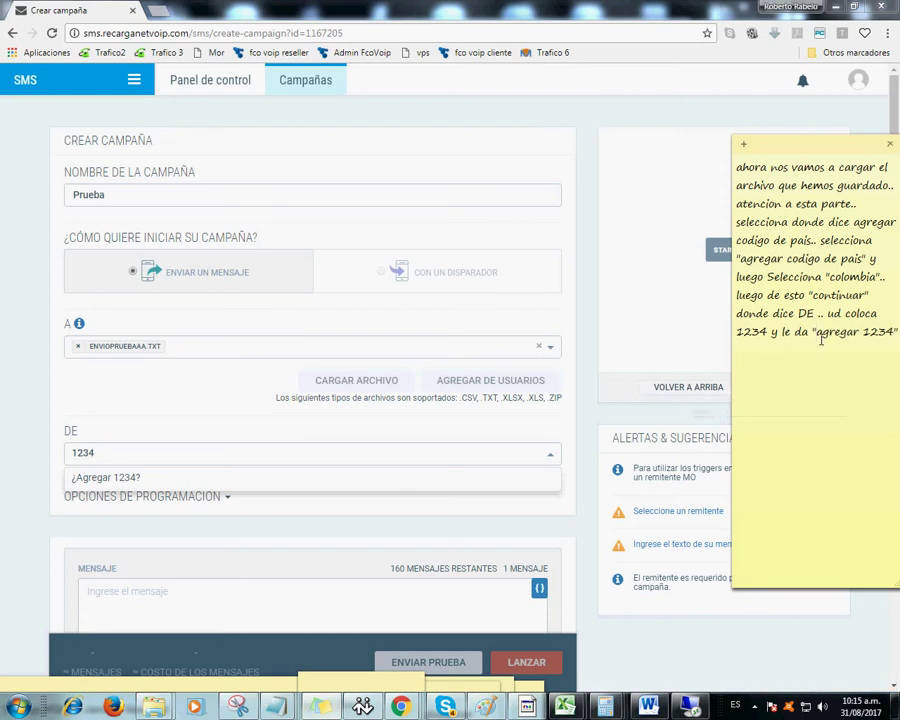
{"action": "left_click", "coordinate": [128, 480]}
{"action": "scroll", "coordinate": [283, 455], "scroll_direction": "down", "scroll_amount": 2}
- Add the note step about writing the message, maximum 160 characters, then return to the message box
{"action": "left_click", "coordinate": [171, 470]}
{"action": "left_click", "coordinate": [320, 705]}
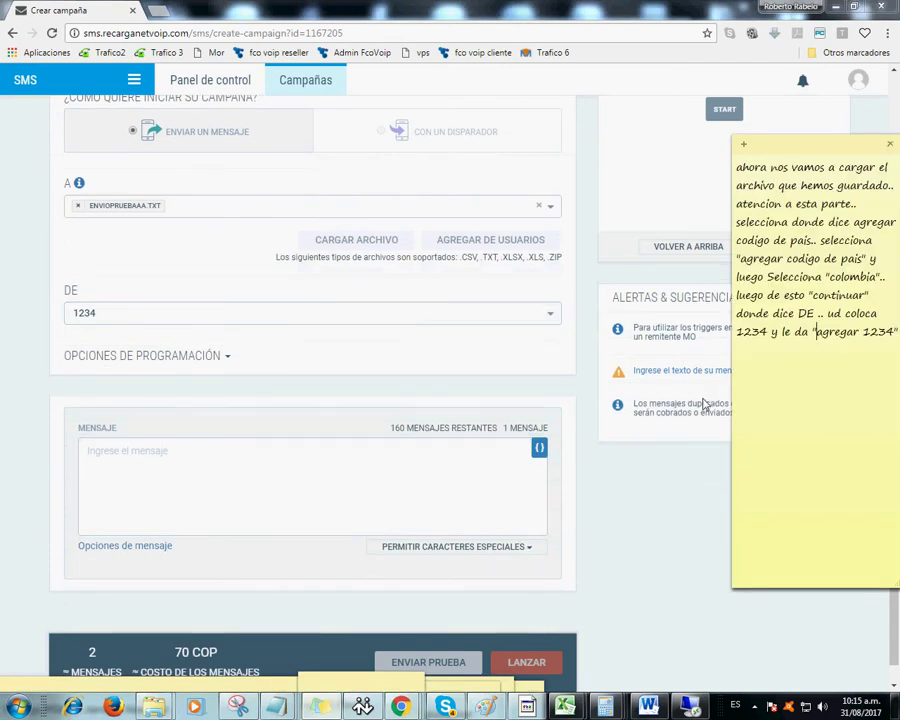
{"action": "key", "text": "Return"}
{"action": "type", "text": "En la parte de mensaje escribe lo que desea enviar"}
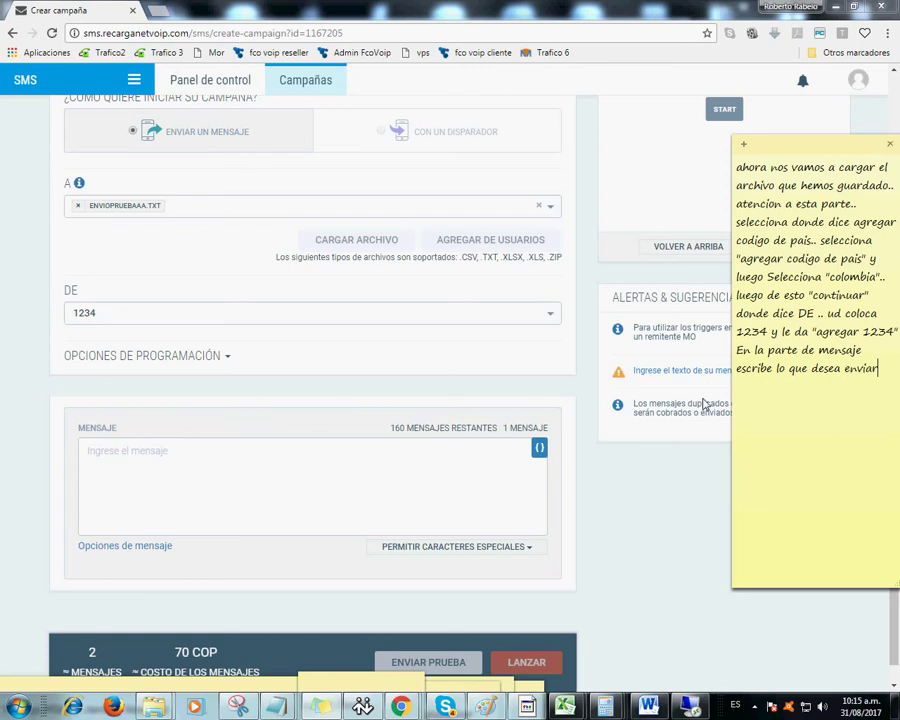
{"action": "type", "text": ", no olvide que ma"}
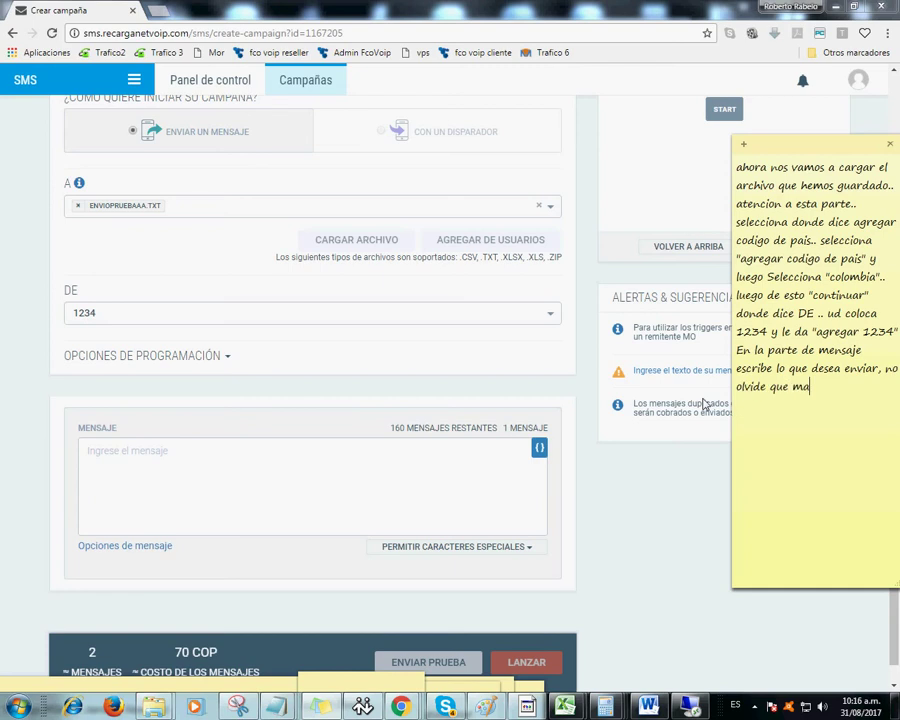
{"action": "type", "text": "ximo son 160 caracteres"}
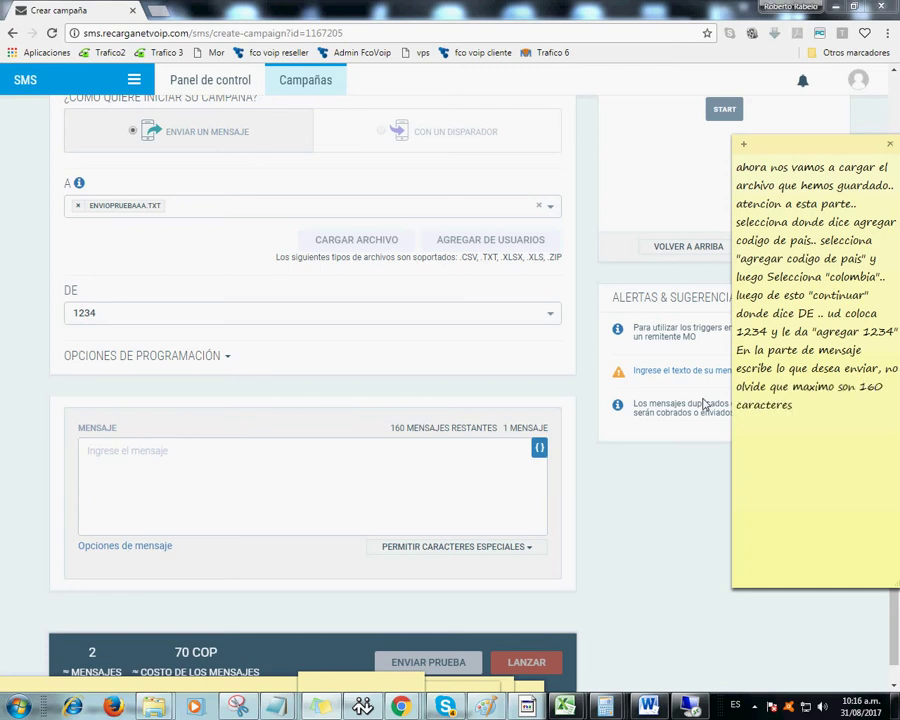
{"action": "type", "text": ".."}
{"action": "left_click", "coordinate": [214, 502]}
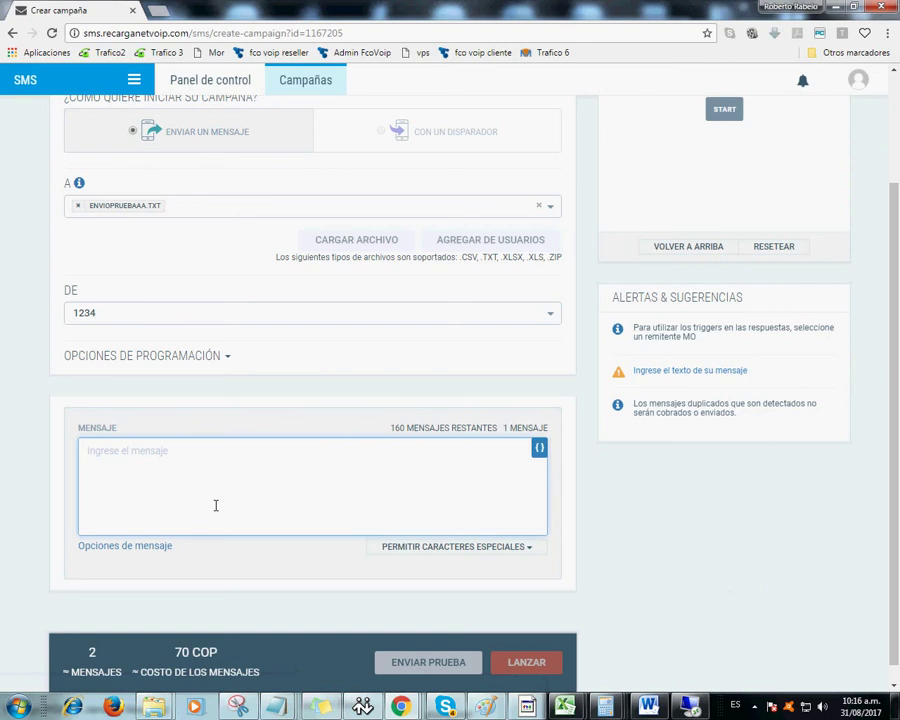
- Type 'Hola Esto es una prueba' as the campaign message
{"action": "type", "text": "Hola "}
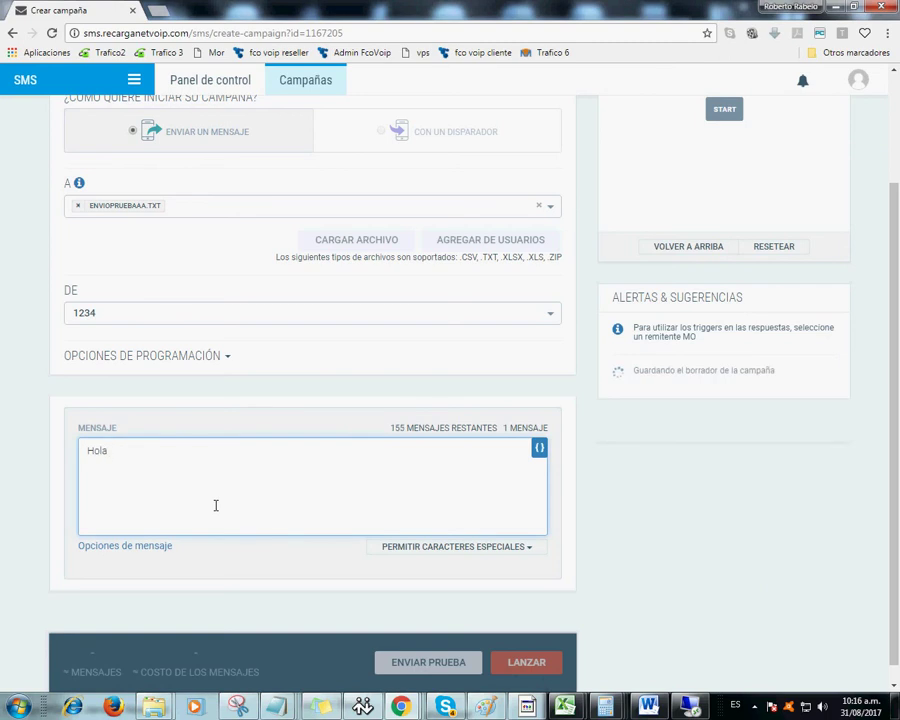
{"action": "type", "text": "Esto es u"}
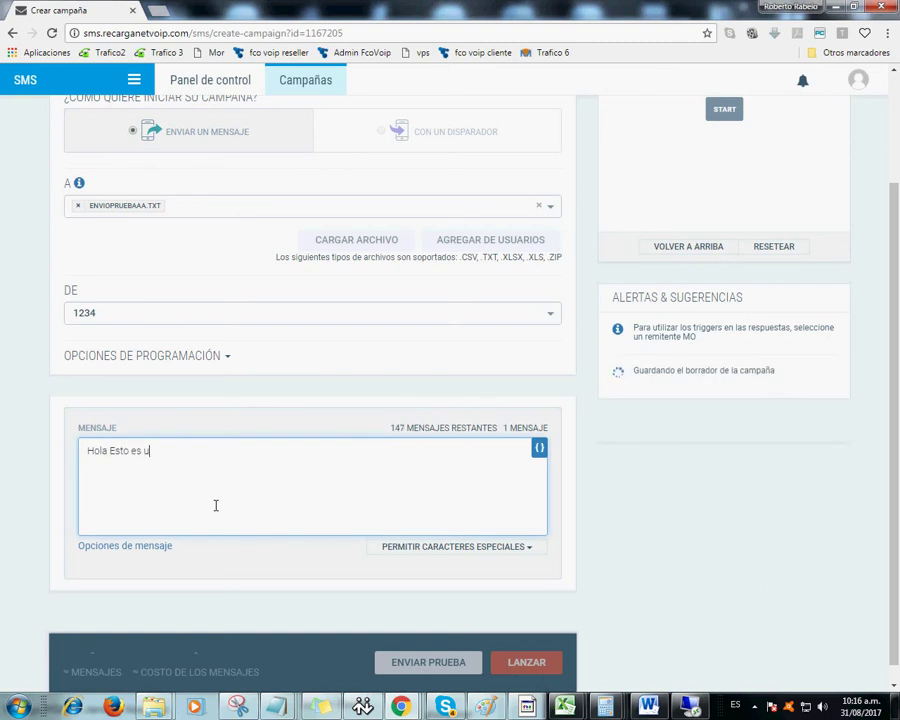
{"action": "type", "text": "na pr"}
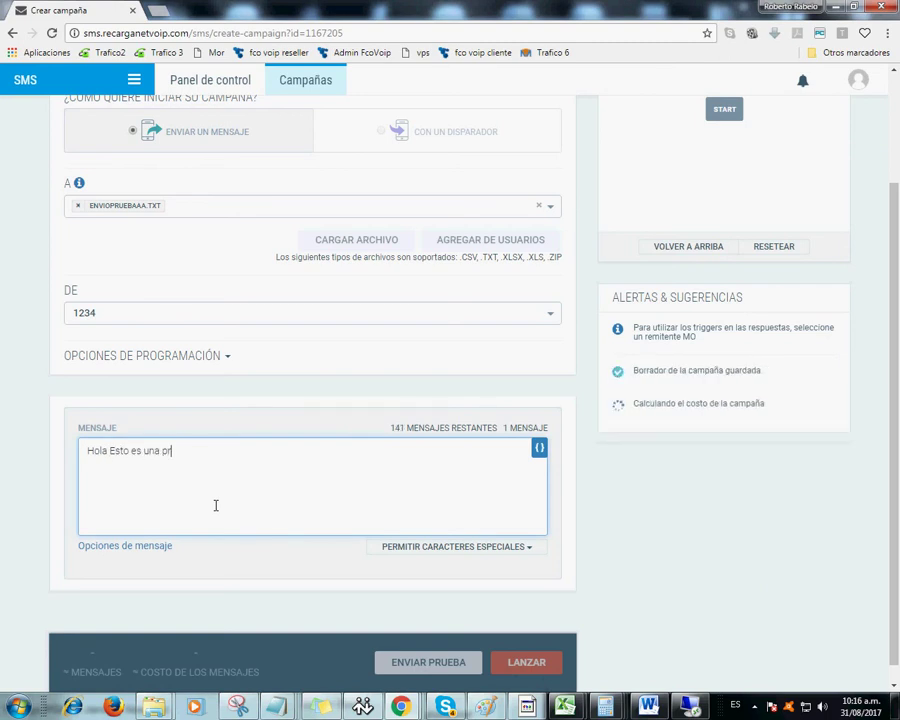
{"action": "type", "text": "ueba"}
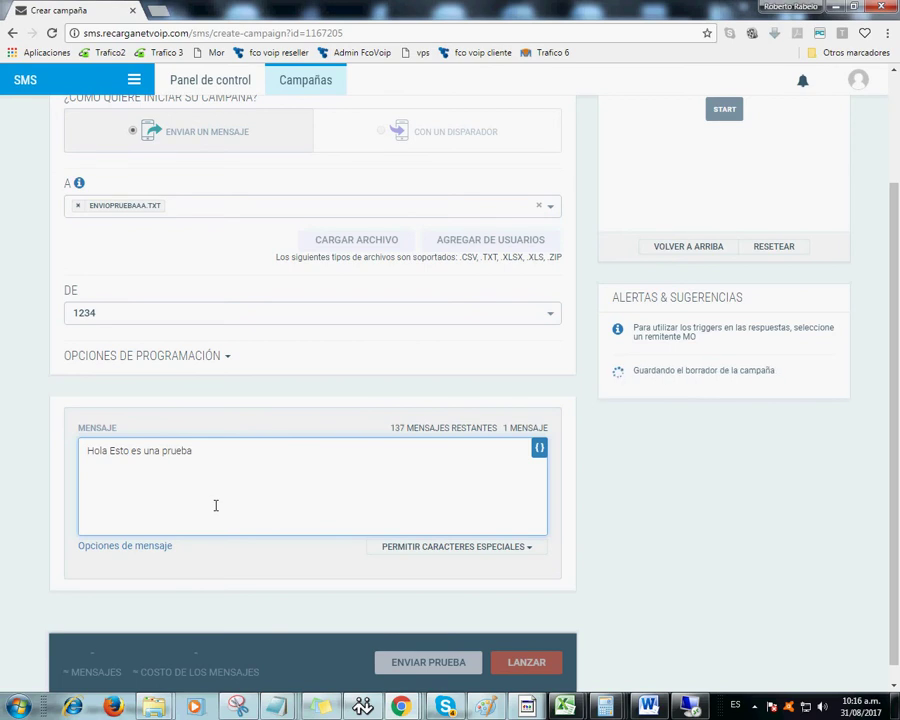
{"action": "key", "text": "alt+Tab"}
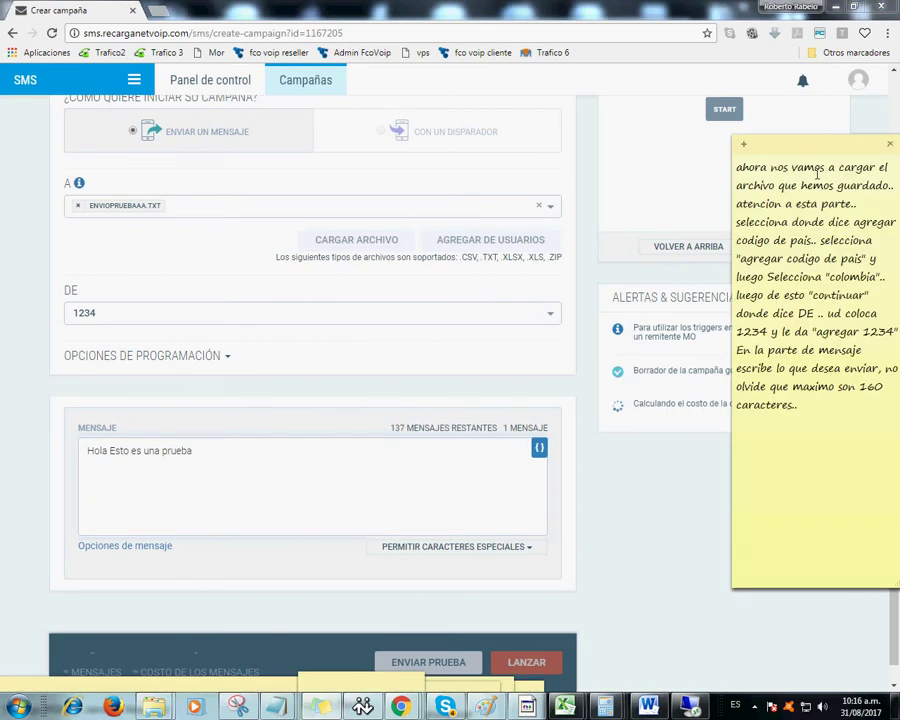
- Move the instruction note lower and left, and make it taller
{"action": "left_click_drag", "start_coordinate": [815, 146], "coordinate": [815, 289]}
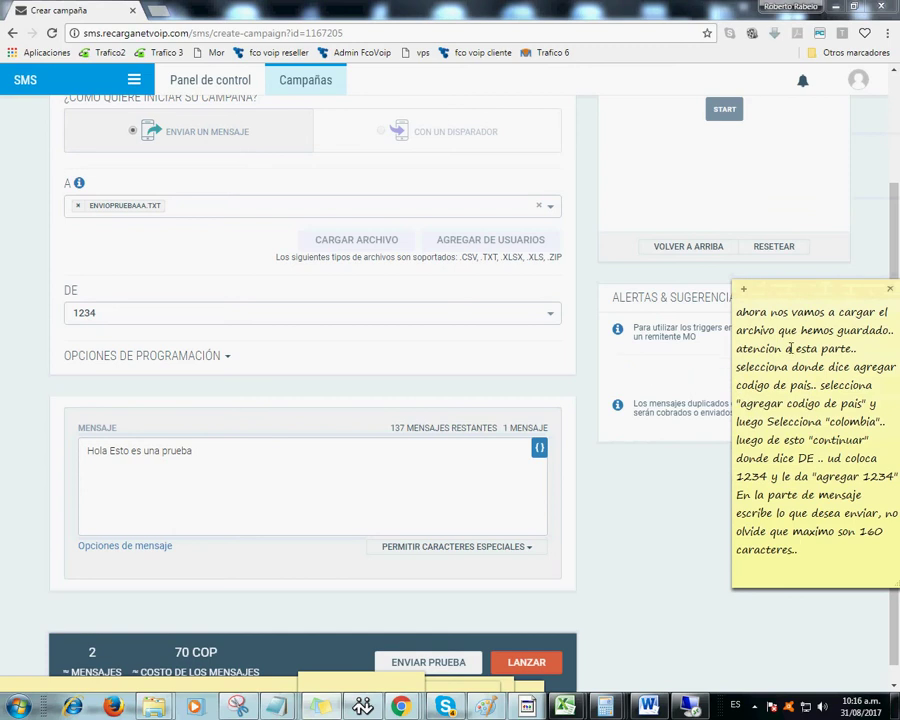
{"action": "left_click_drag", "start_coordinate": [816, 300], "coordinate": [793, 257]}
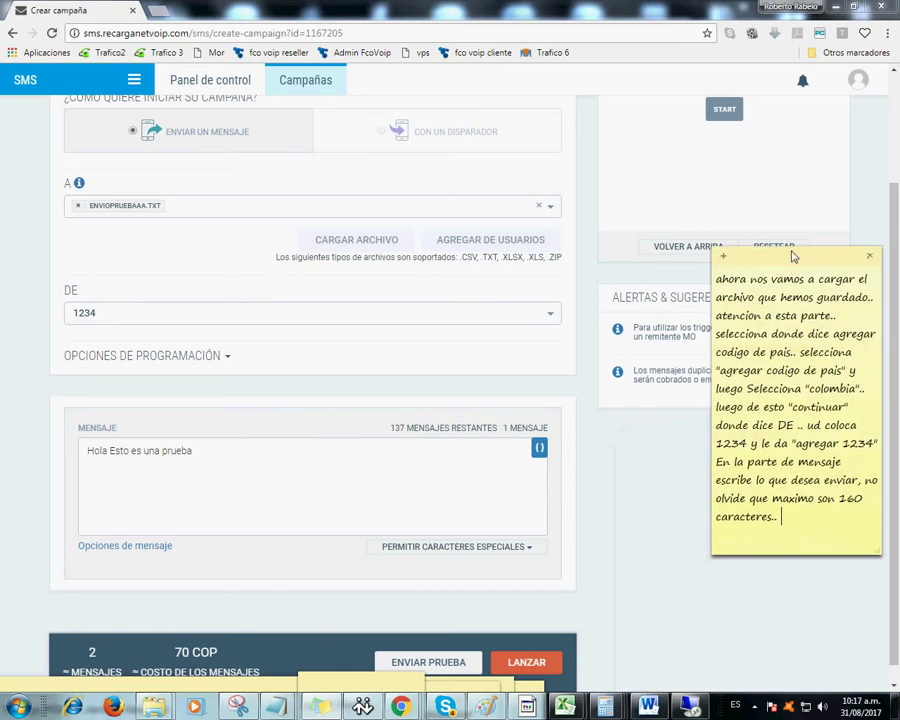
{"action": "left_click_drag", "start_coordinate": [848, 257], "coordinate": [846, 114]}
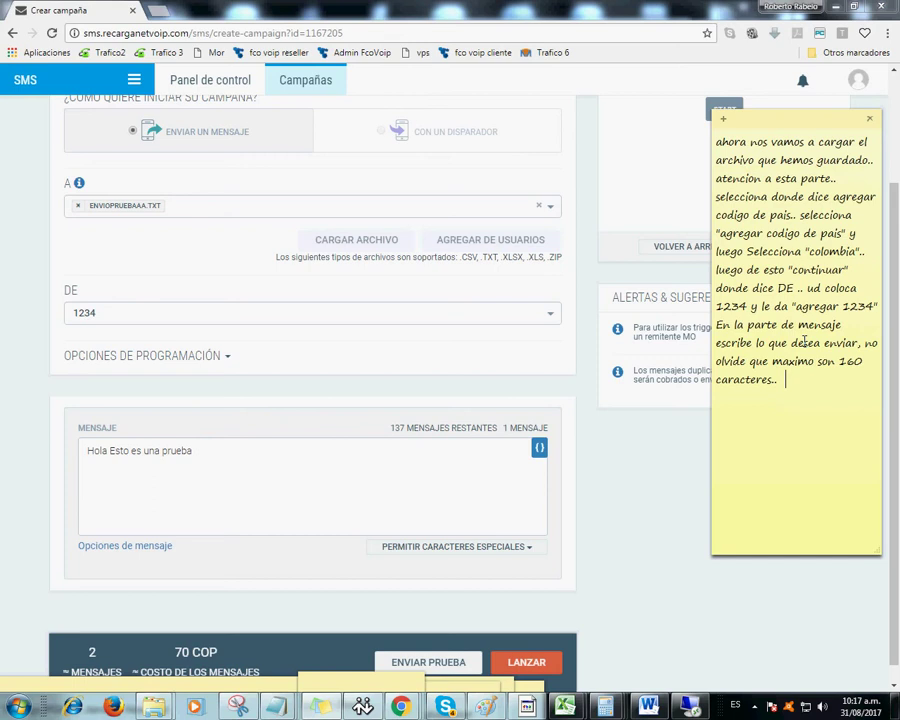
- Note to wait until the 'Lanzar' button activates and then click it, then click LANZAR
{"action": "type", "text": "DEBE ESPERAR"}
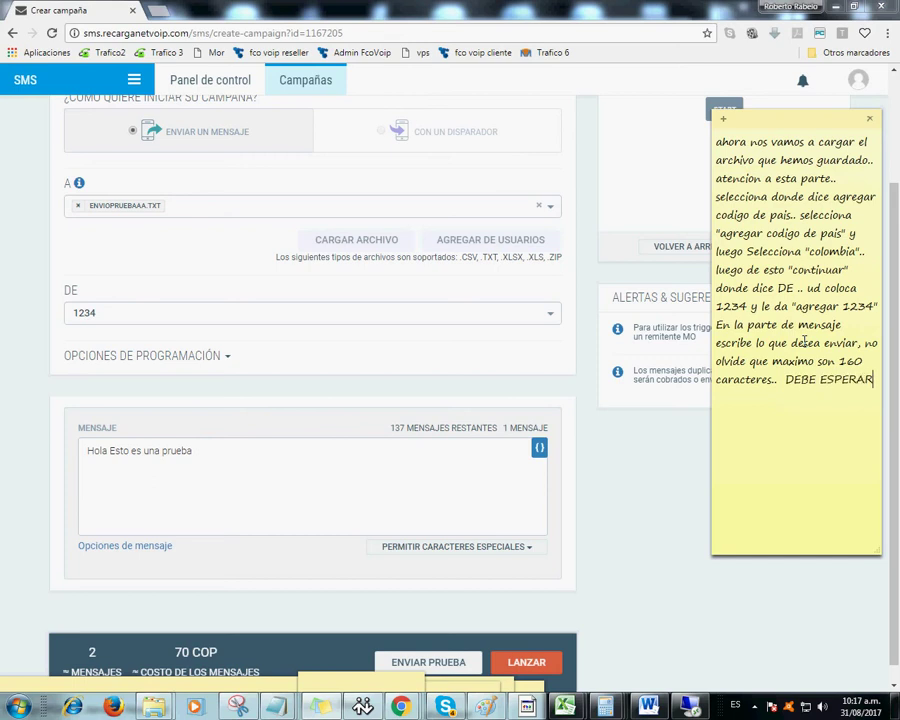
{"action": "type", "text": " QUE EN LA PARTE DE A"}
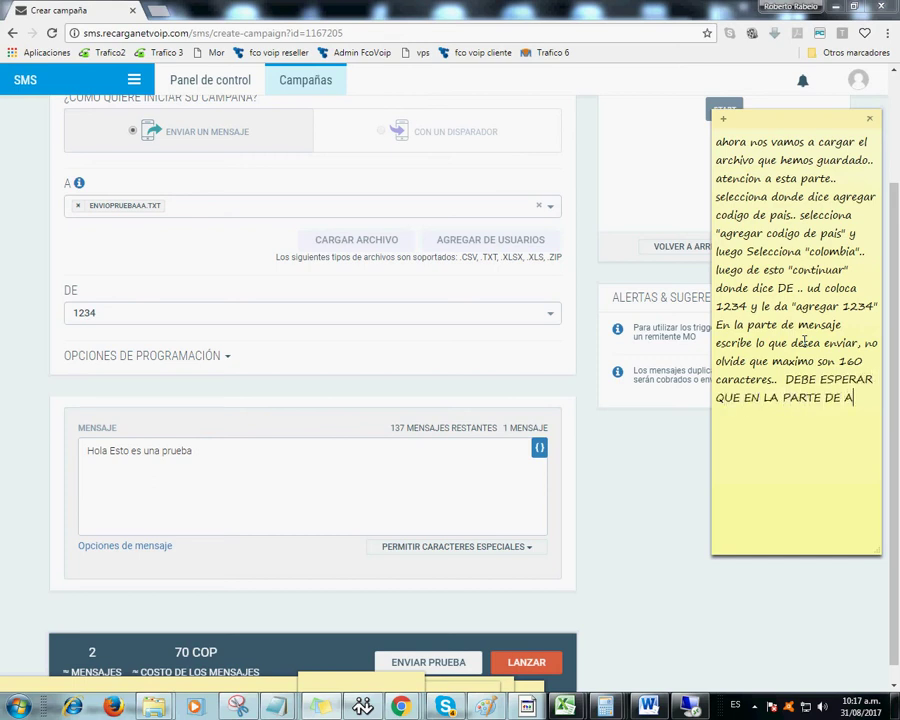
{"action": "type", "text": "BAJO SE ACIVE"}
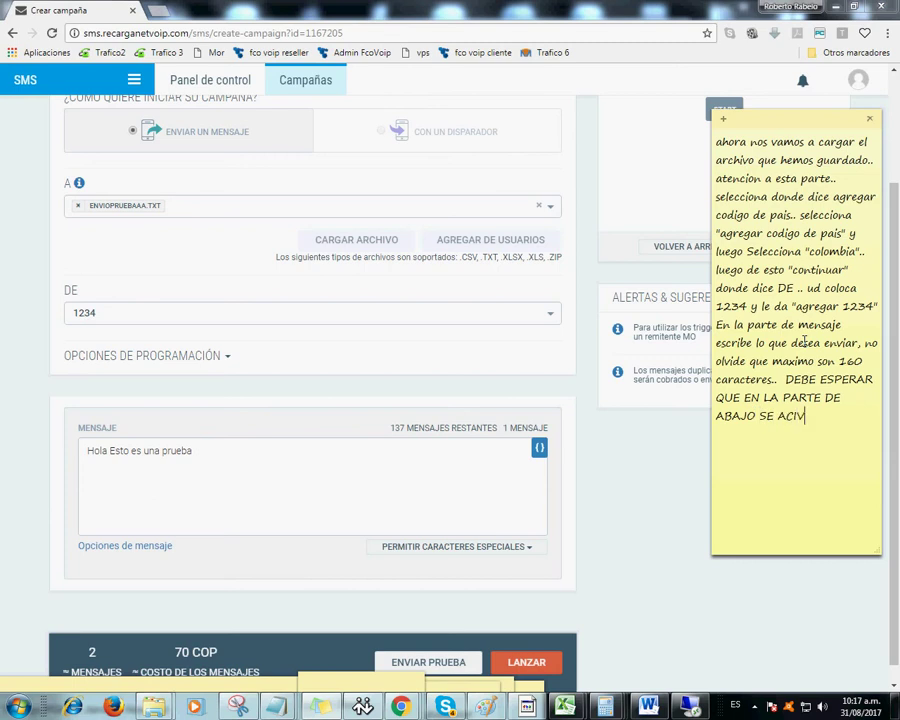
{"action": "key", "text": "BackSpace"}
{"action": "key", "text": "BackSpace"}
{"action": "key", "text": "BackSpace"}
{"action": "type", "text": "TIVE EL BOTON "}
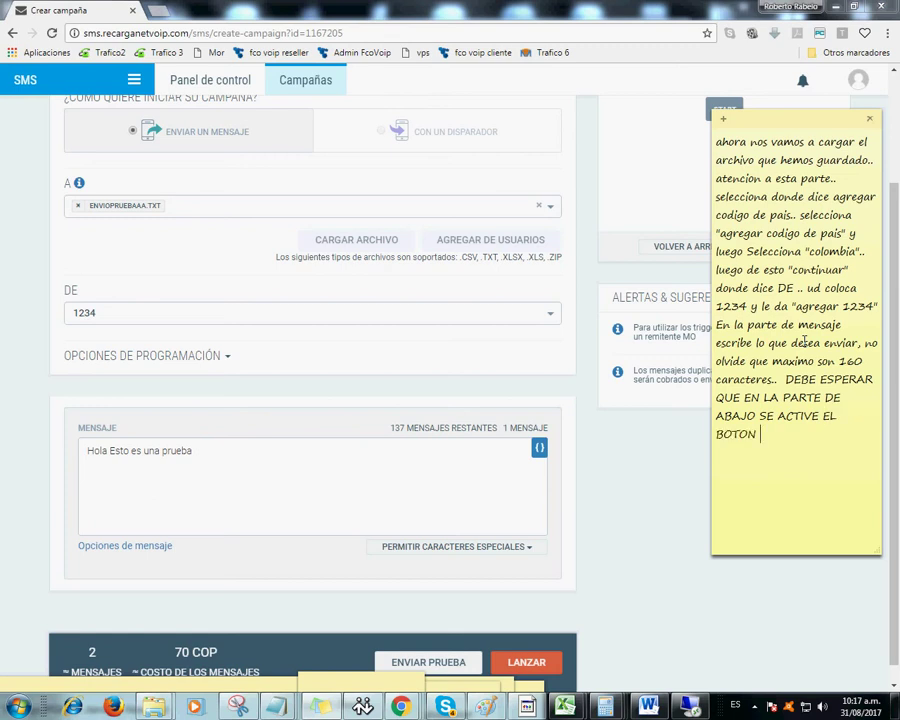
{"action": "type", "text": "\"Lanzar\", l"}
{"action": "type", "text": "uego de ac"}
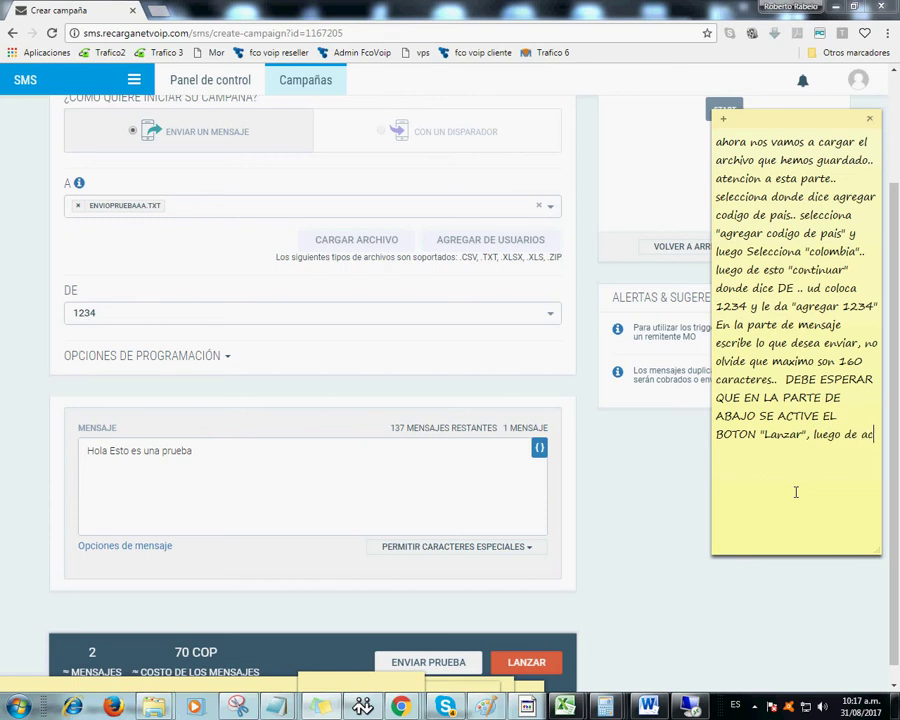
{"action": "type", "text": "tivado ese boton le da"}
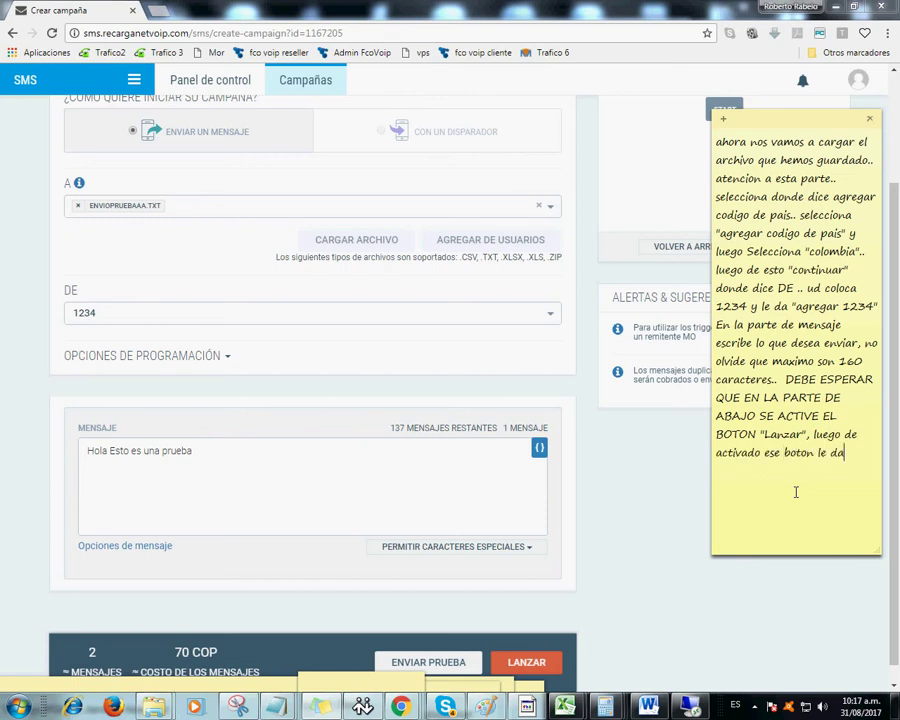
{"action": "type", "text": " click"}
{"action": "left_click", "coordinate": [512, 662]}
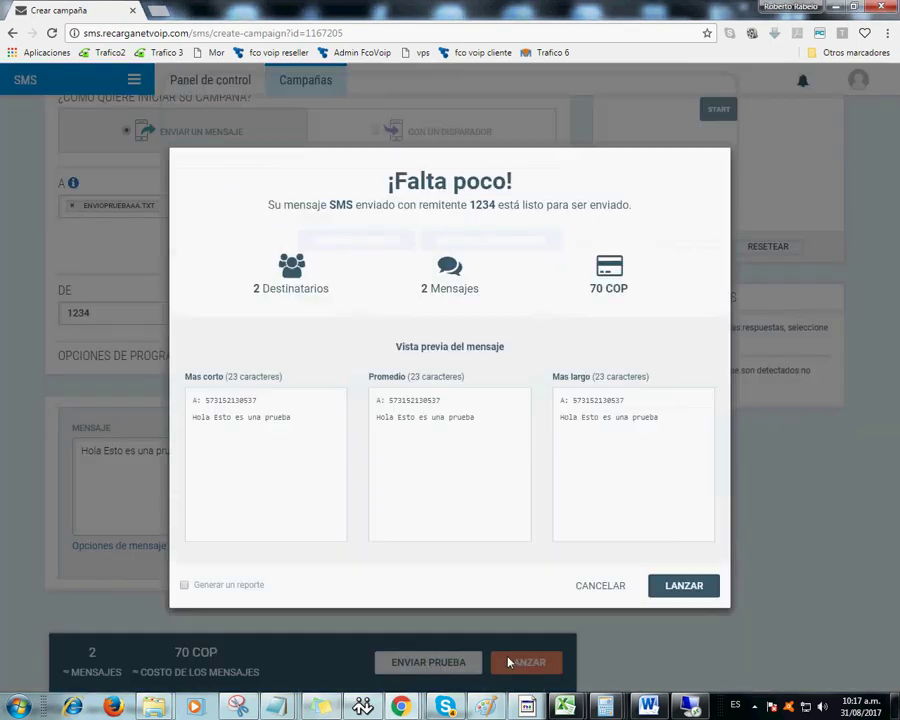
- Add ', despues le sale este aviso.. le da lanzar' to the note and confirm the launch
{"action": "left_click", "coordinate": [320, 707]}
{"action": "type", "text": ", despues "}
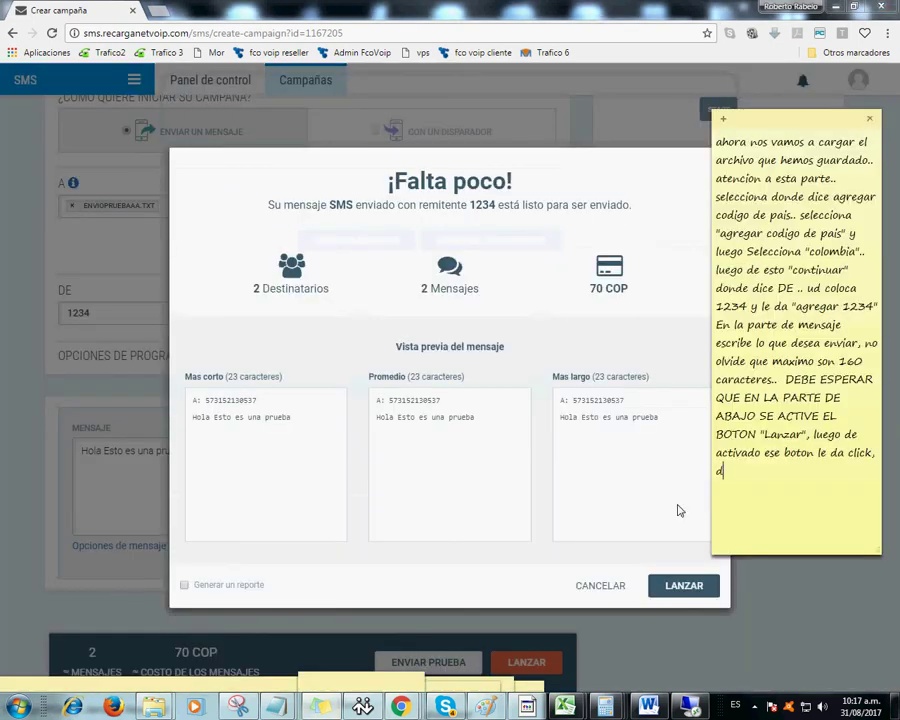
{"action": "type", "text": "le sale este aviso.."}
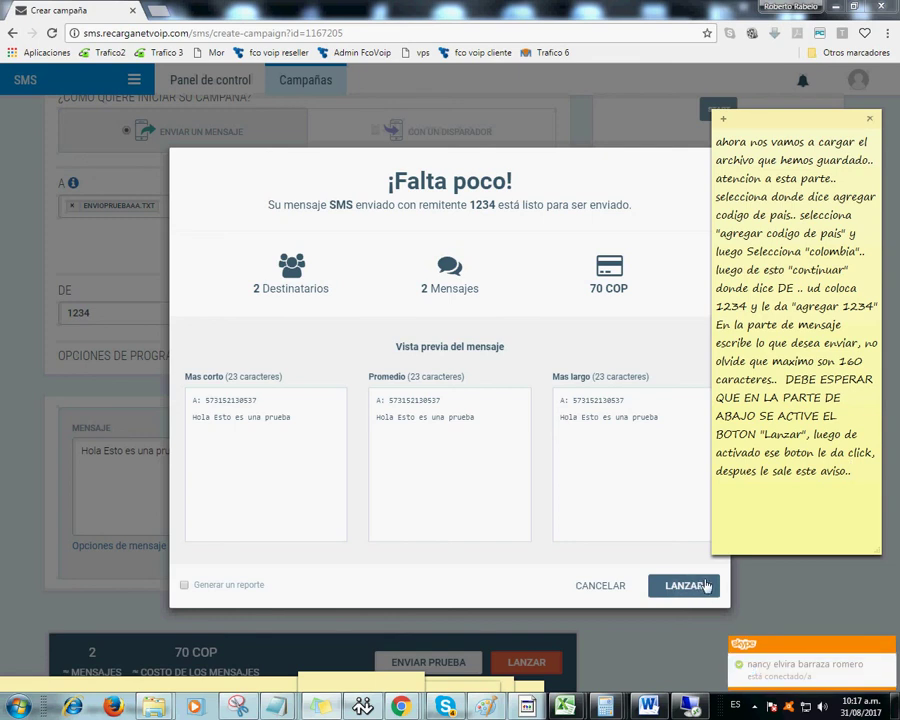
{"action": "type", "text": "le da lanzar"}
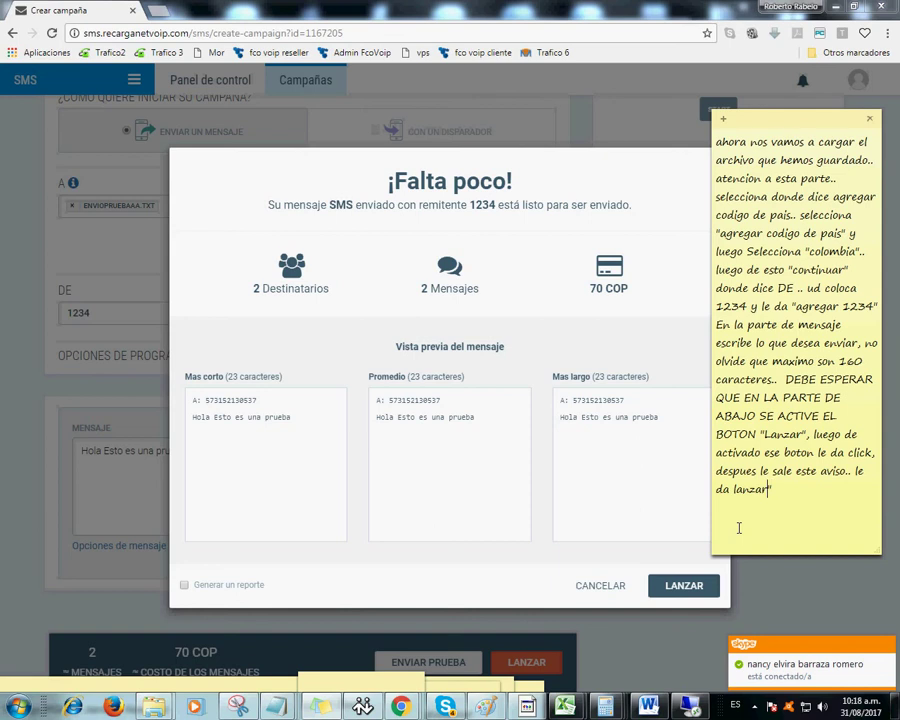
{"action": "type", "text": "\""}
{"action": "left_click", "coordinate": [697, 588]}
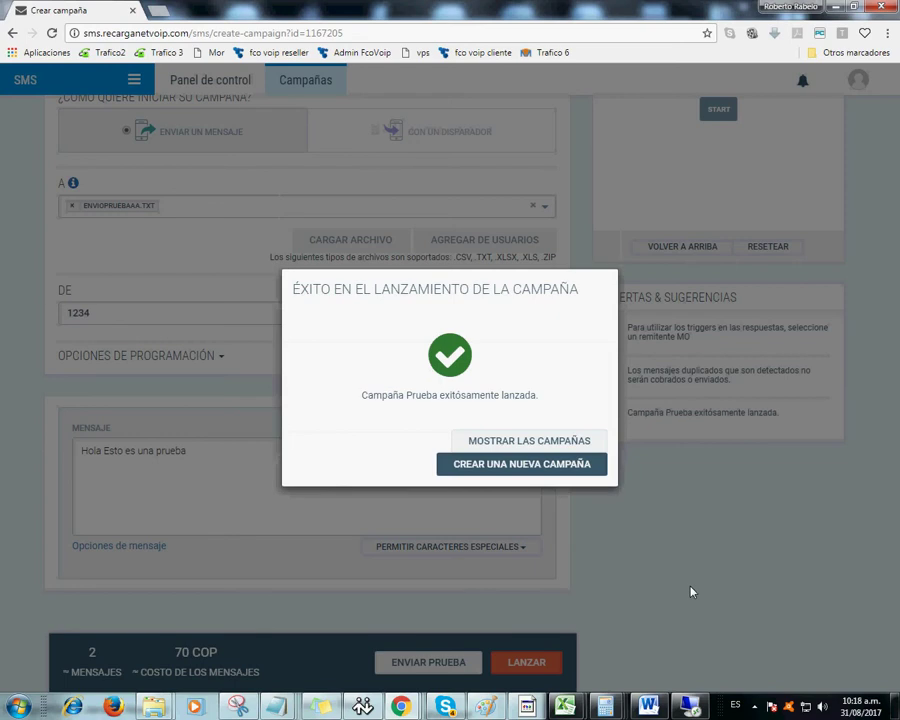
- Add 'y listo eso es todo... siga estos pasos' to the note and show all campaigns
{"action": "left_click", "coordinate": [319, 707]}
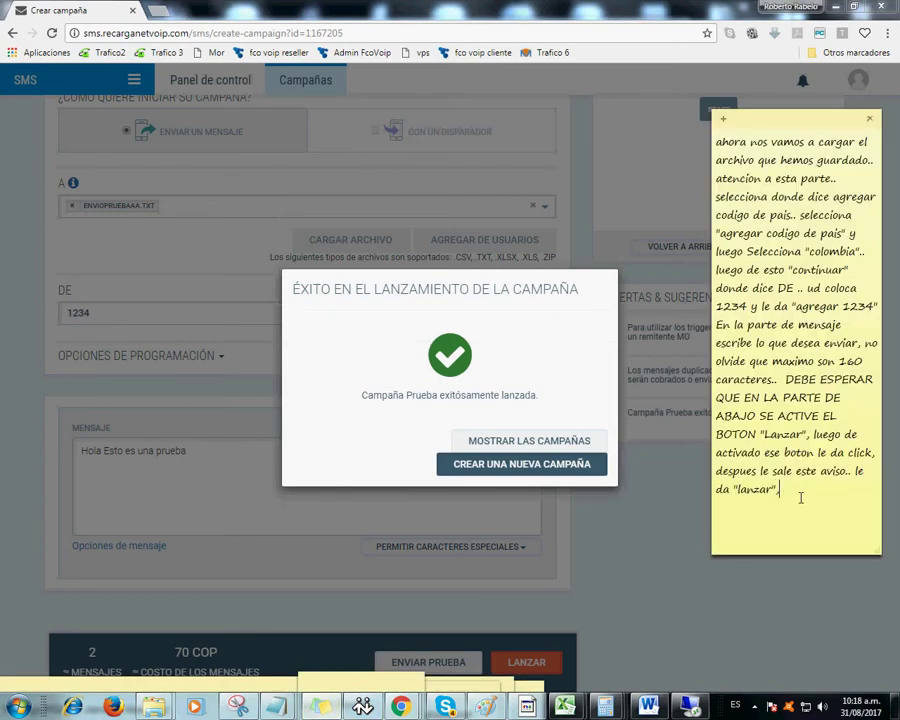
{"action": "type", "text": "y listo eso es todo"}
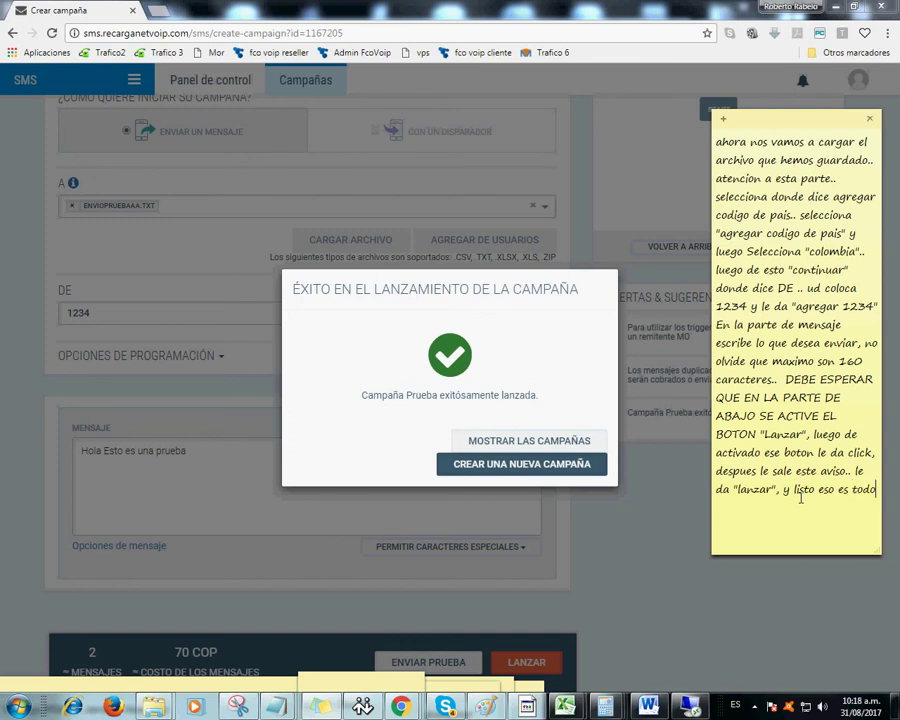
{"action": "type", "text": "."}
{"action": "type", "text": "... ahora si ud dese"}
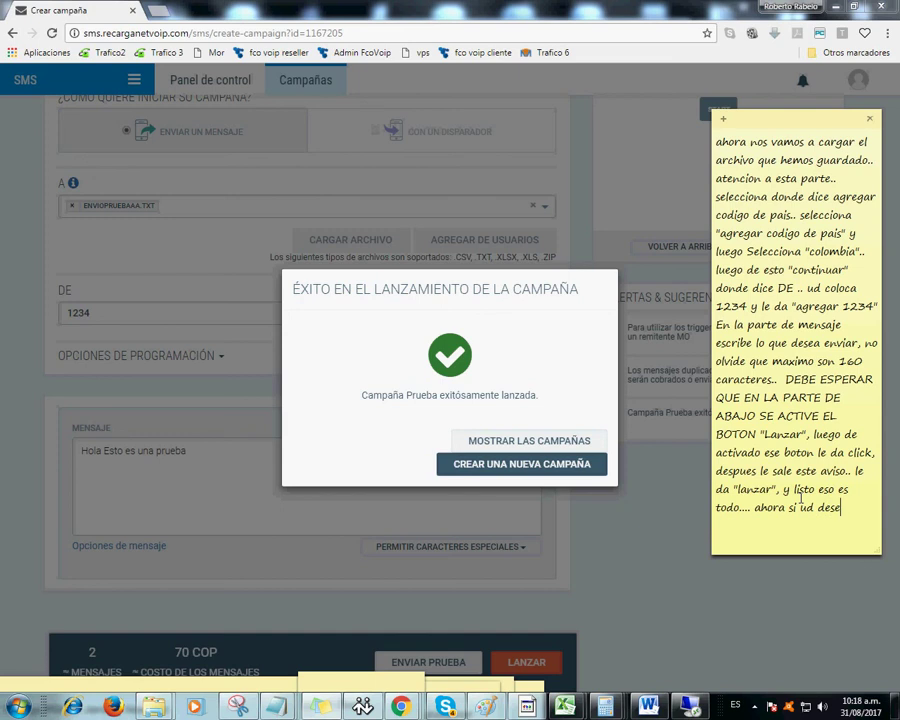
{"action": "type", "text": "a ver los repor"}
{"action": "type", "text": "tes le da"}
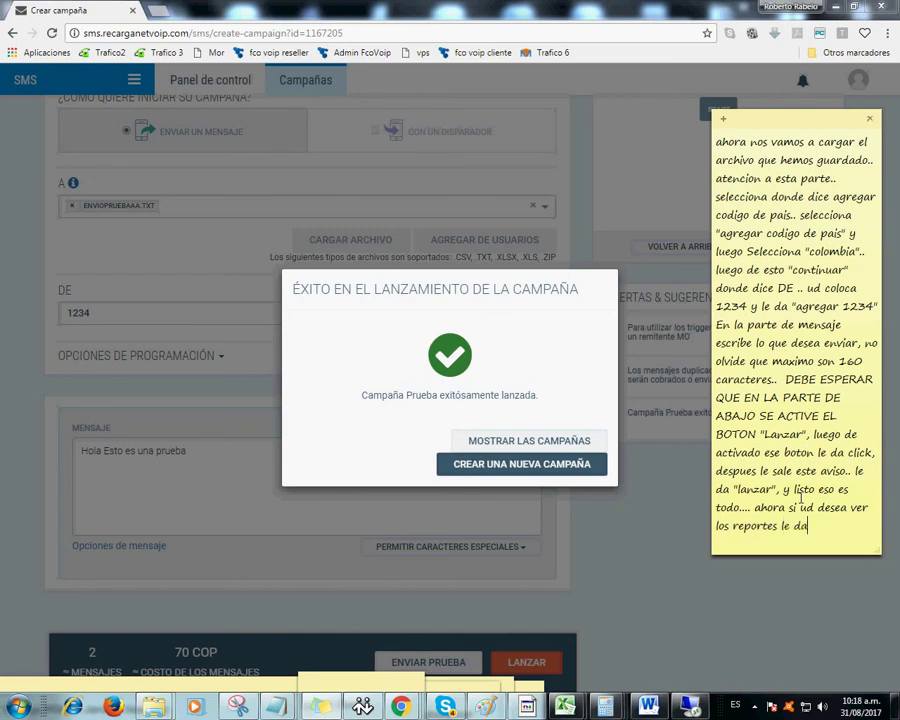
{"action": "key", "text": "BackSpace"}
{"action": "key", "text": "BackSpace"}
{"action": "key", "text": "BackSpace"}
{"action": "key", "text": "BackSpace"}
{"action": "key", "text": "BackSpace"}
{"action": "key", "text": "BackSpace"}
{"action": "type", "text": ".. siga estos pasos"}
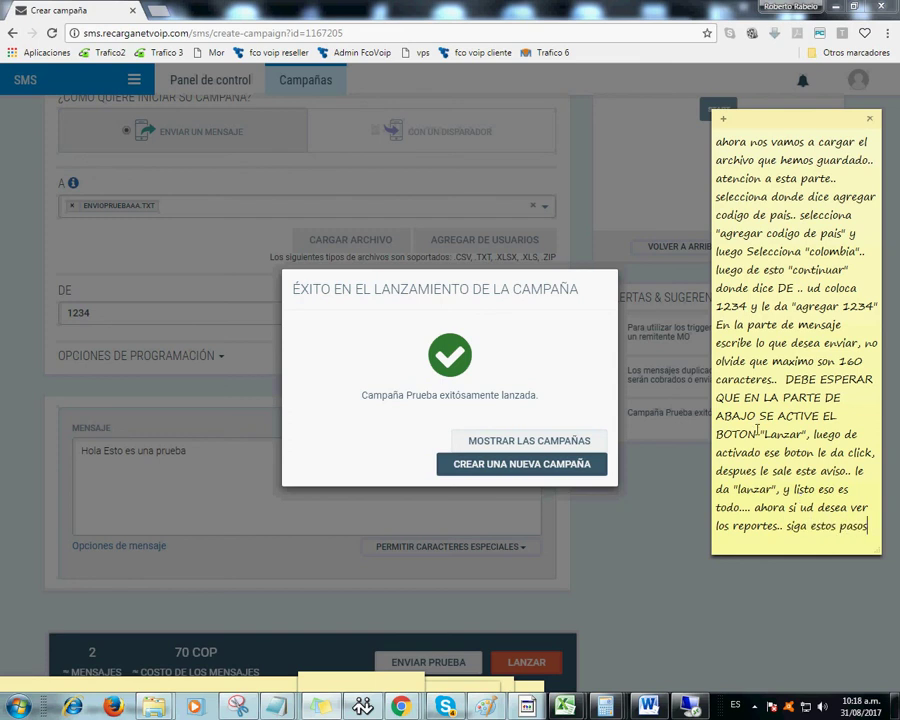
{"action": "left_click", "coordinate": [524, 442]}
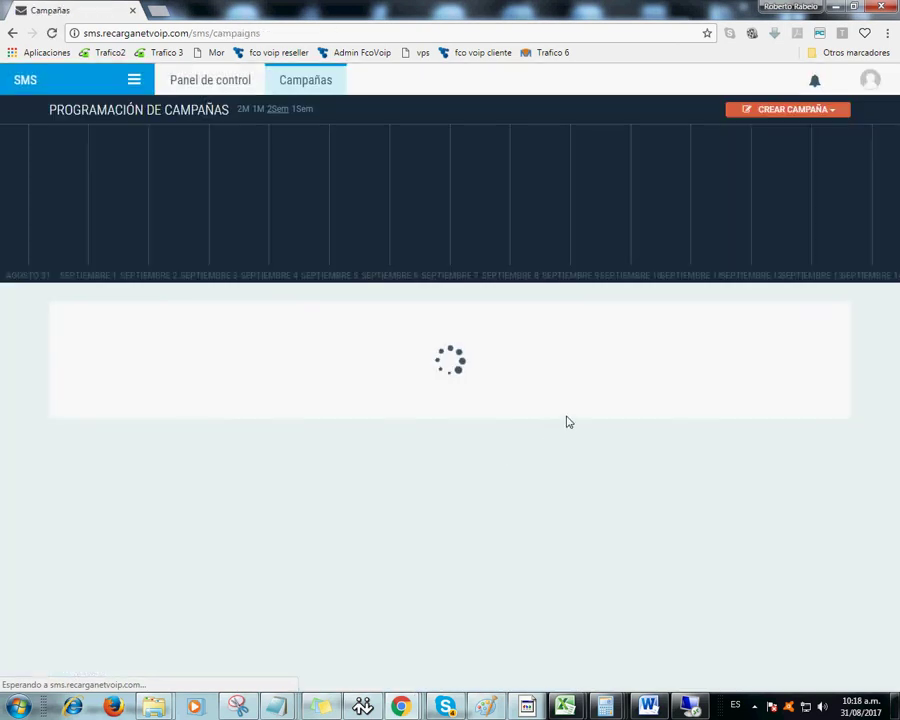
- Go to the REPORTES section from the main menu to view Mis Reportes
{"action": "left_click", "coordinate": [136, 81]}
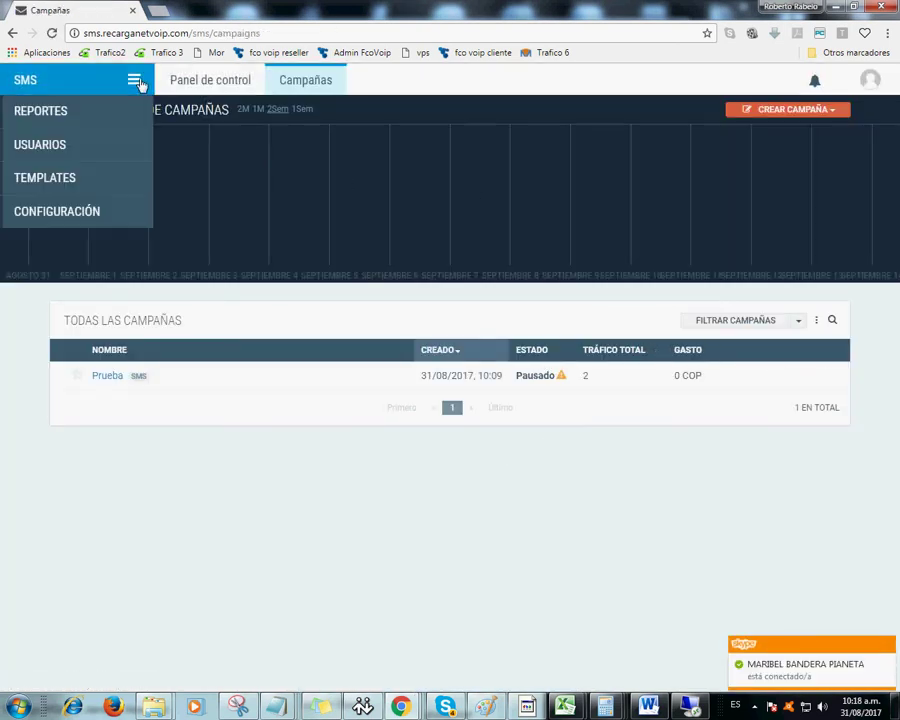
{"action": "left_click", "coordinate": [78, 112]}
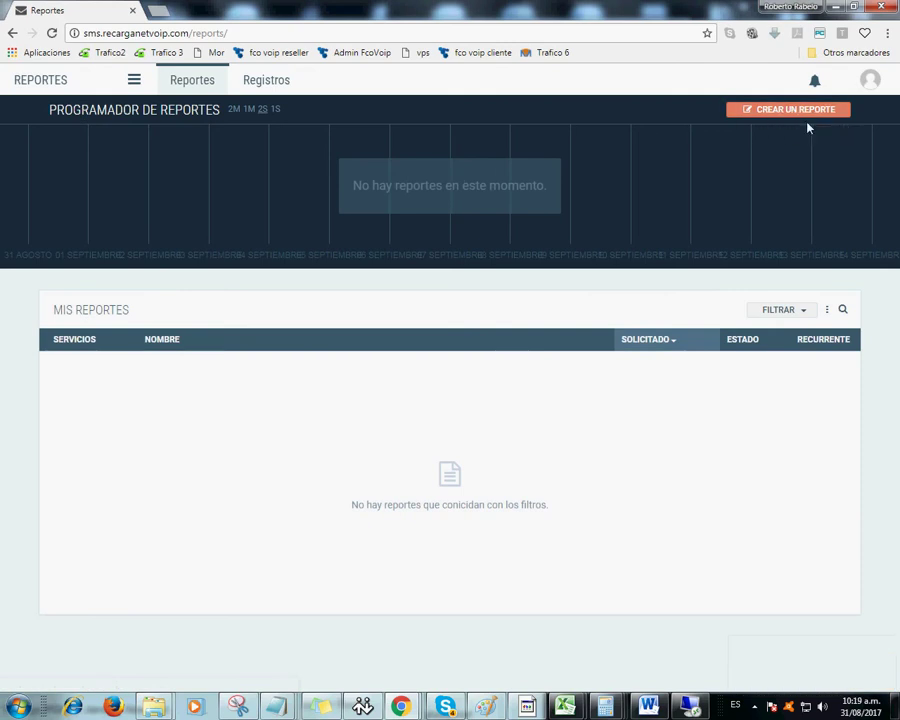
- Create a new report and type 'Nombre reporte' as its name
{"action": "left_click", "coordinate": [798, 116]}
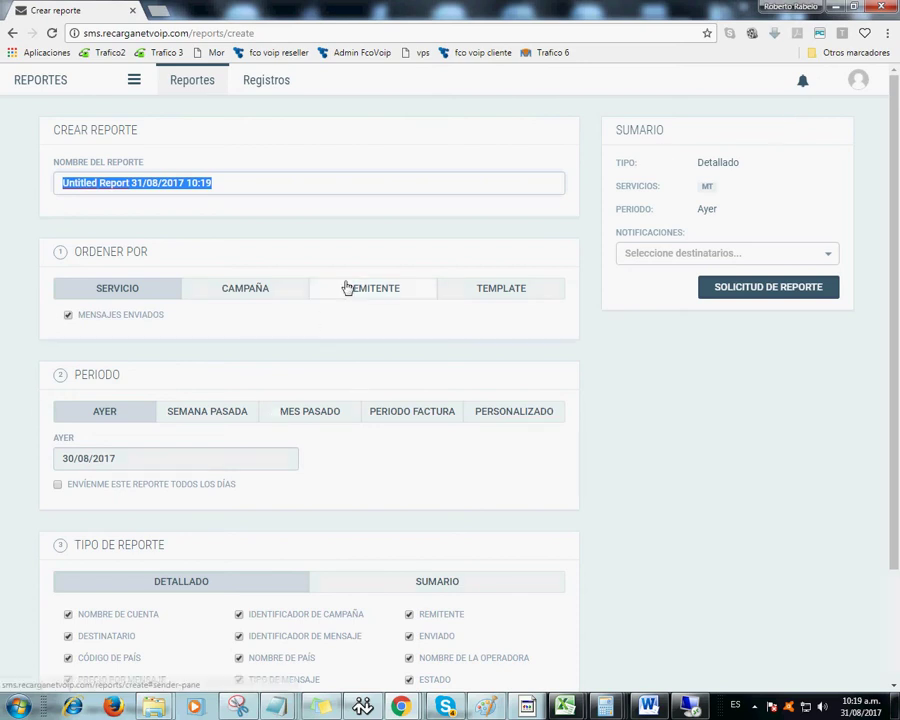
{"action": "scroll", "coordinate": [363, 416], "scroll_direction": "down", "scroll_amount": 1}
{"action": "scroll", "coordinate": [364, 420], "scroll_direction": "up", "scroll_amount": 1}
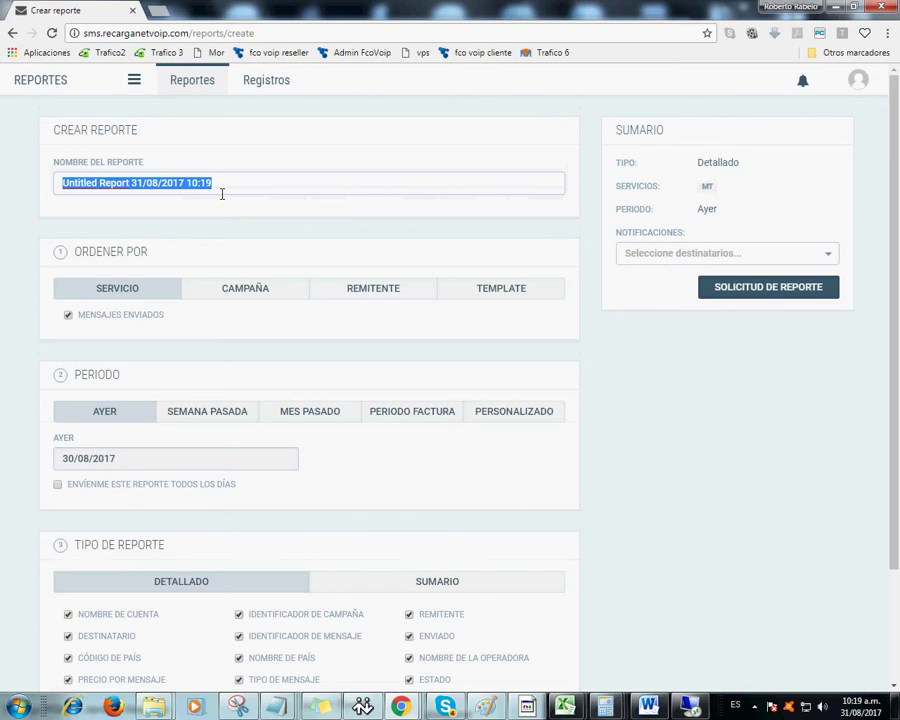
{"action": "type", "text": "Nombrereporte"}
- Fix the report name so it reads 'Nombre reporte' with a space
{"action": "left_click", "coordinate": [98, 186]}
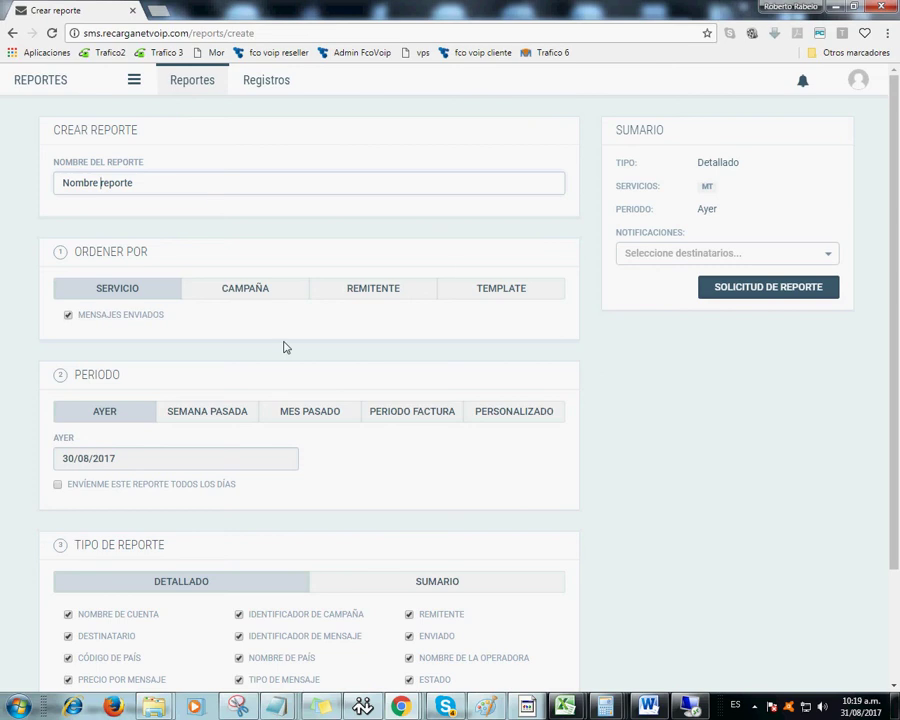
{"action": "scroll", "coordinate": [283, 347], "scroll_direction": "down", "scroll_amount": 2}
{"action": "scroll", "coordinate": [284, 347], "scroll_direction": "up", "scroll_amount": 2}
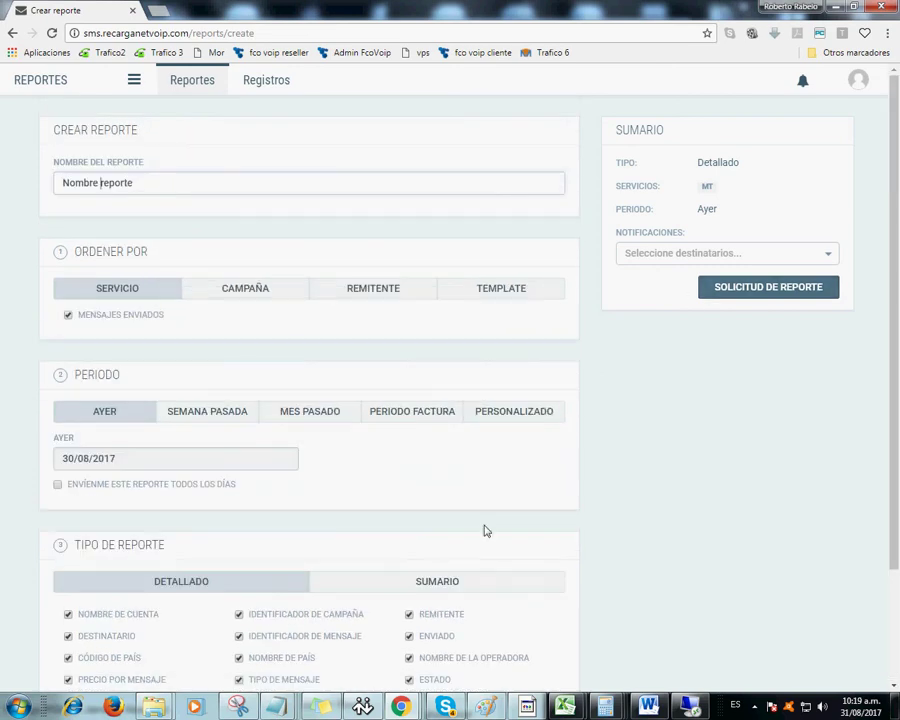
- Replace the sticky note's old instructions with 'luego le' and move the note down-left
{"action": "left_click", "coordinate": [320, 707]}
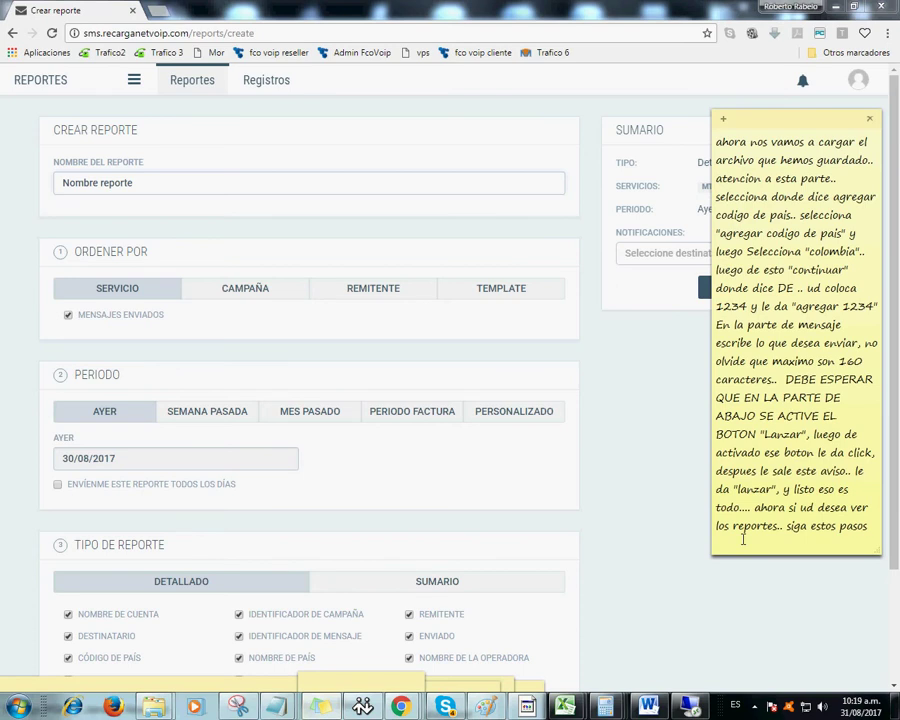
{"action": "left_click_drag", "start_coordinate": [866, 528], "coordinate": [716, 143]}
{"action": "key", "text": "BackSpace"}
{"action": "type", "text": "luego le"}
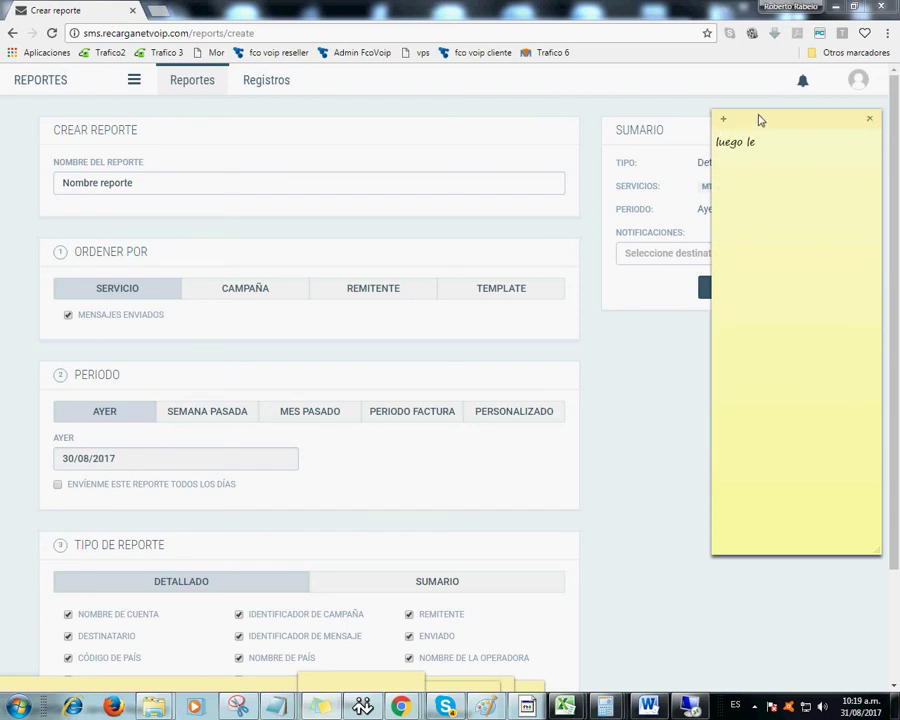
{"action": "left_click_drag", "start_coordinate": [769, 120], "coordinate": [715, 329]}
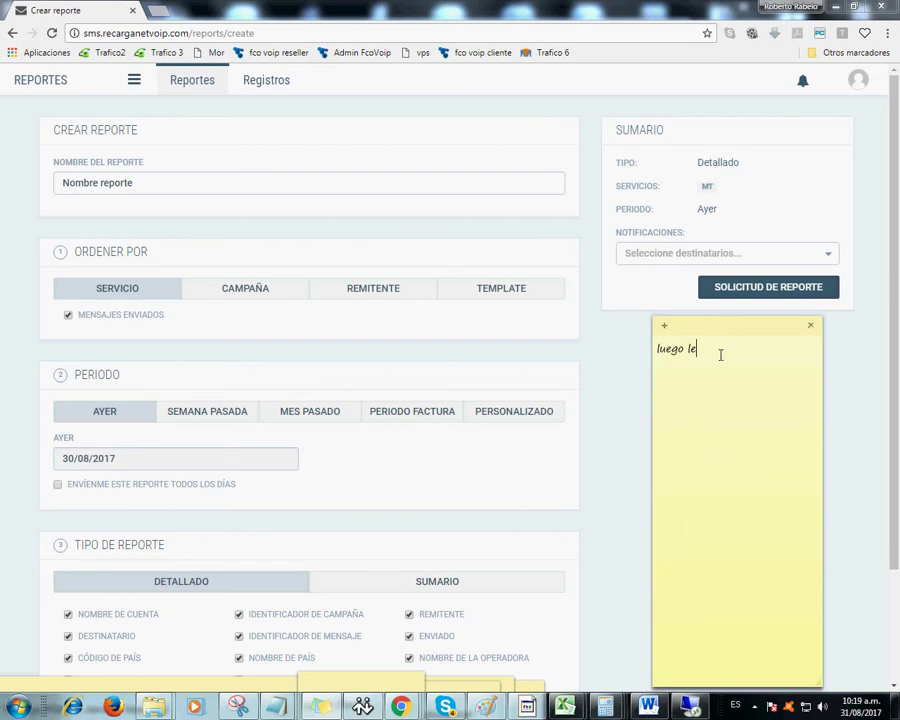
- Finish the note line with 'da en SOLICITUD DE REPORTE', correcting typos
{"action": "type", "text": "da un SOLICITA"}
{"action": "key", "text": "BackSpace"}
{"action": "key", "text": "BackSpace"}
{"action": "type", "text": "U"}
{"action": "key", "text": "BackSpace"}
{"action": "type", "text": "TAR"}
{"action": "key", "text": "BackSpace"}
{"action": "key", "text": "BackSpace"}
{"action": "type", "text": "UD DE REPORTE"}
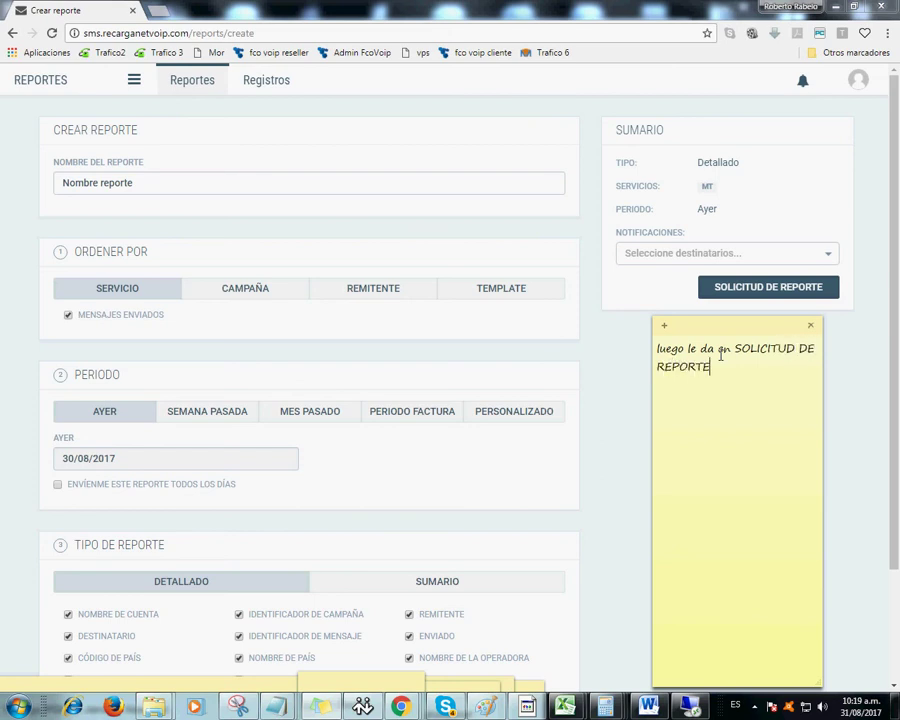
- Submit the report request and note that it immediately stays in Pendiente status
{"action": "left_click", "coordinate": [760, 289]}
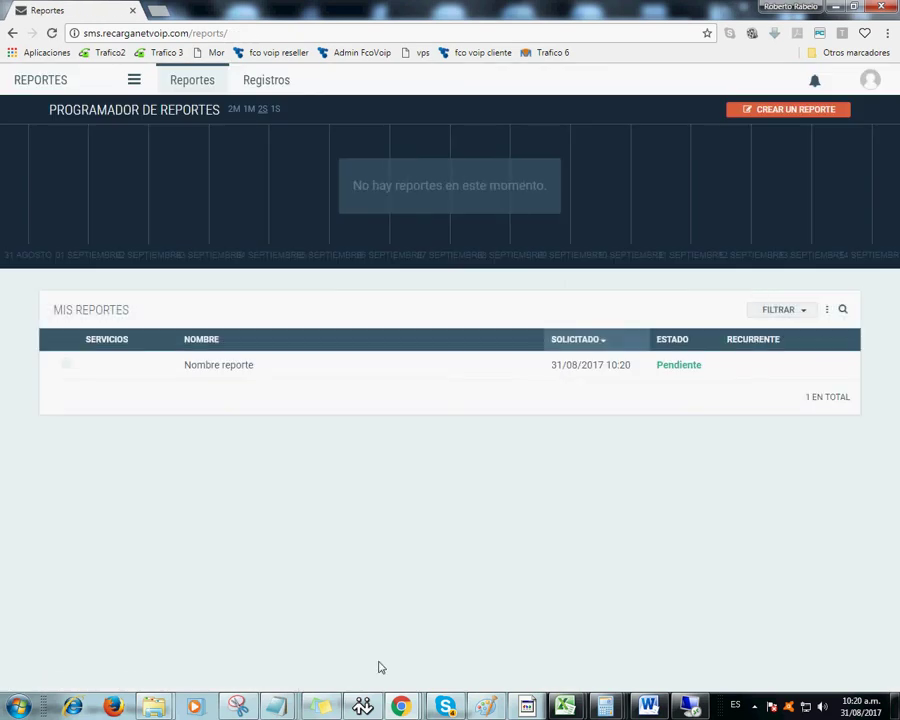
{"action": "left_click", "coordinate": [318, 707]}
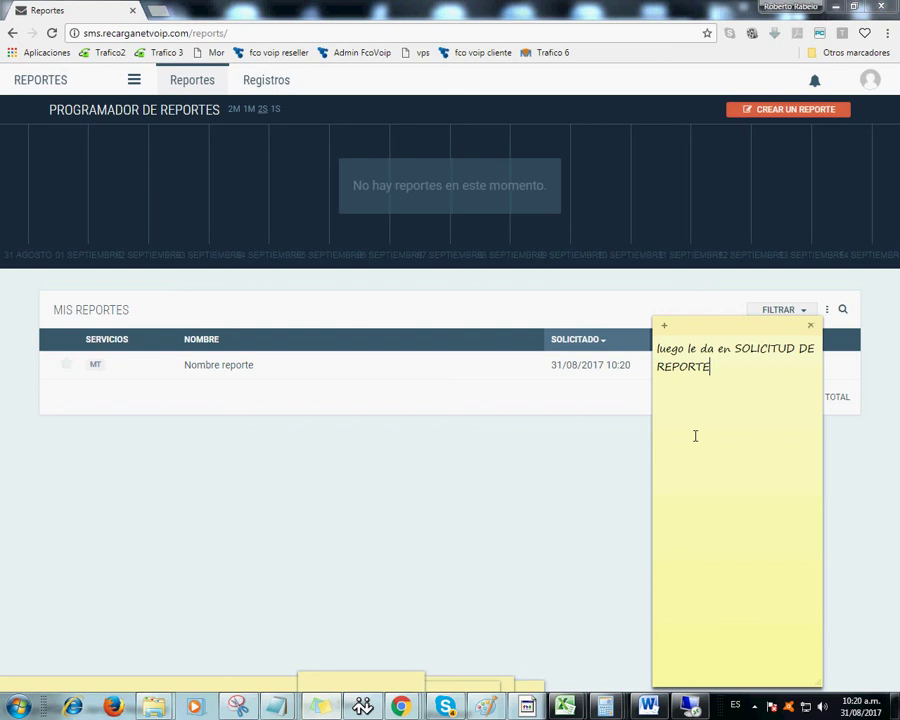
{"action": "type", "text": ", inmediatamente"}
{"action": "left_click_drag", "start_coordinate": [722, 324], "coordinate": [699, 425]}
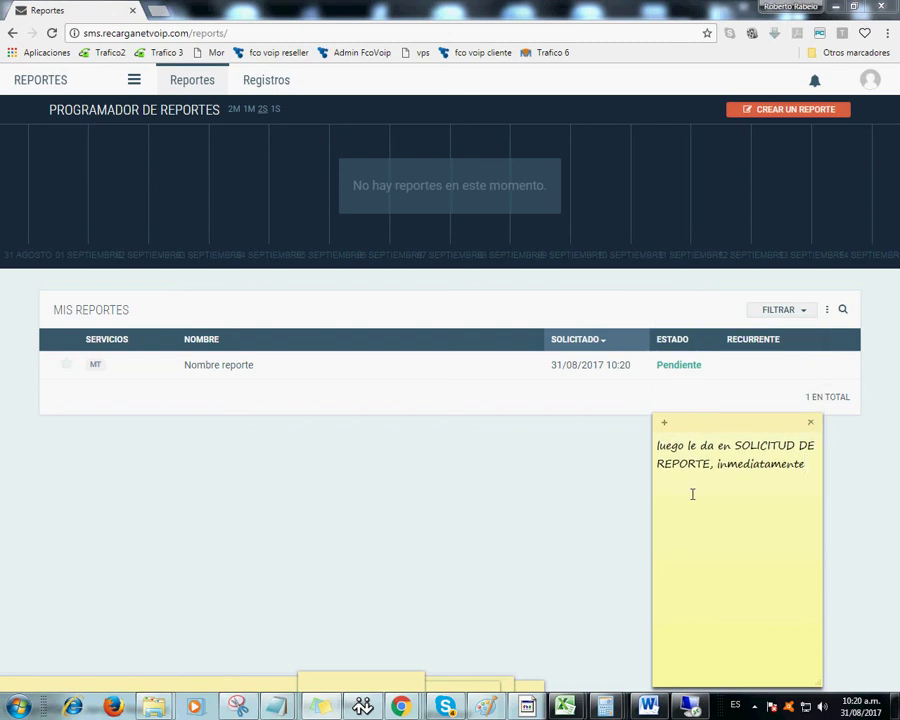
{"action": "type", "text": "el reporte queda en estado pend"}
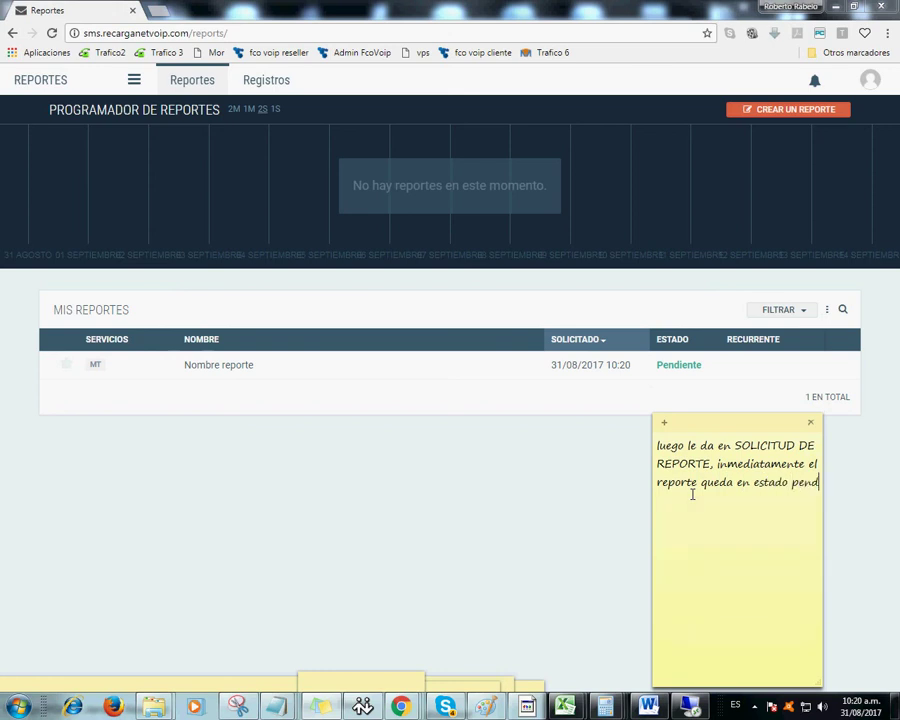
{"action": "type", "text": "iente.."}
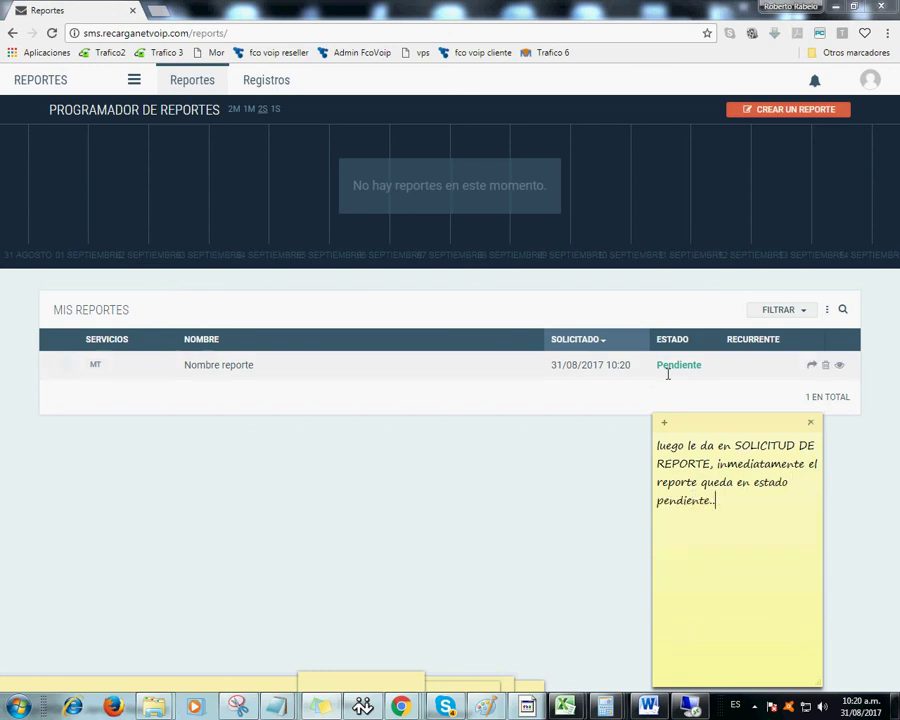
- Add the 15-minute wait explanation ending 'en esta parte..' and refresh the reports list
{"action": "left_click_drag", "start_coordinate": [657, 366], "coordinate": [703, 369]}
{"action": "left_click", "coordinate": [319, 706]}
{"action": "type", "text": "debe esperar "}
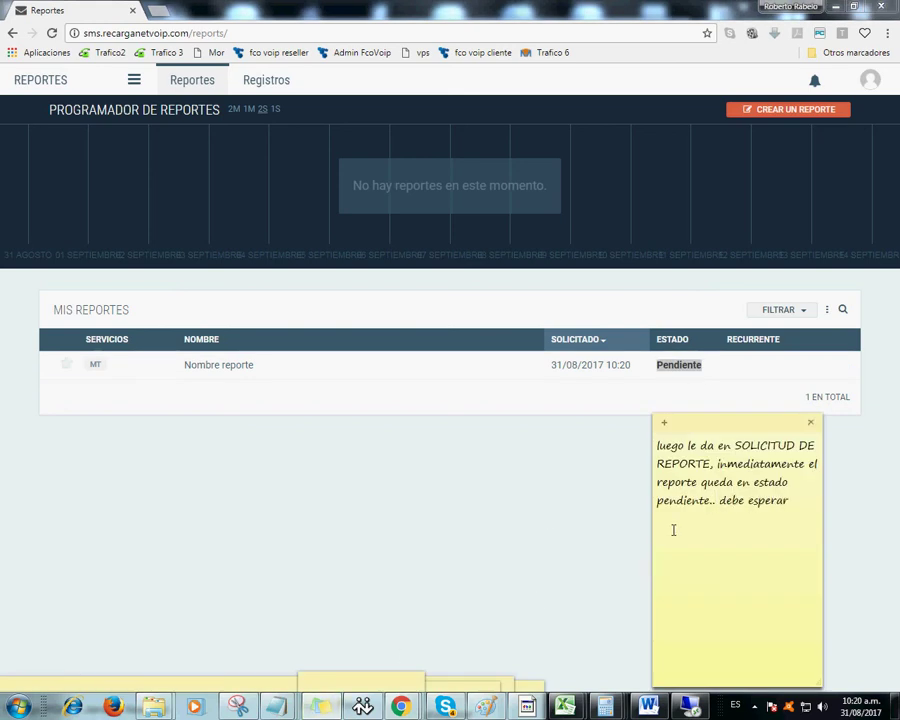
{"action": "type", "text": "15 mi"}
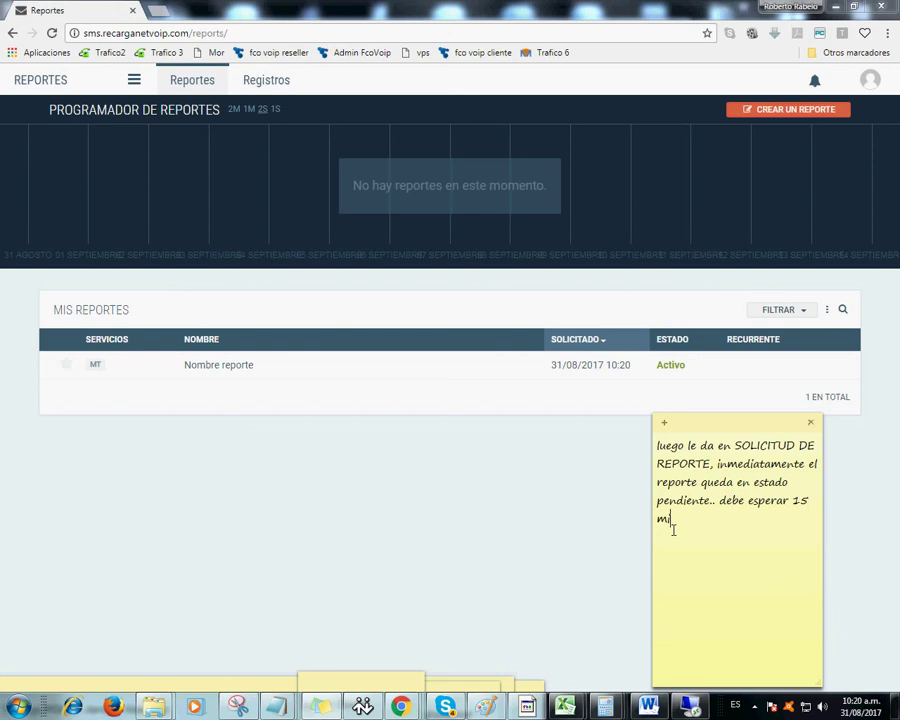
{"action": "type", "text": "nutos mientras el sistema lo genera."}
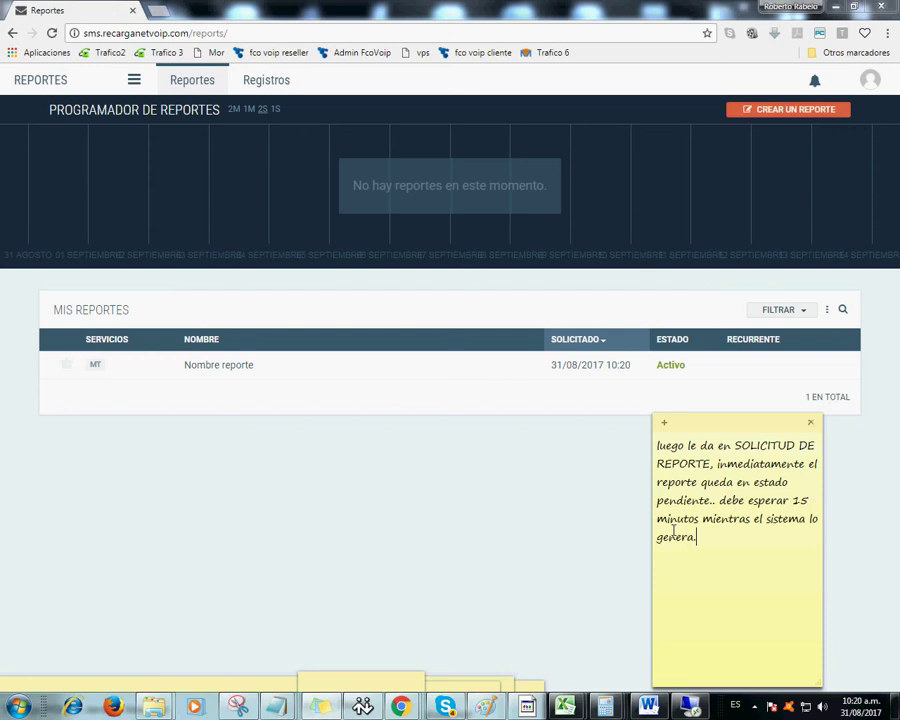
{"action": "type", "text": ". luego lo puede ver en esta poarte"}
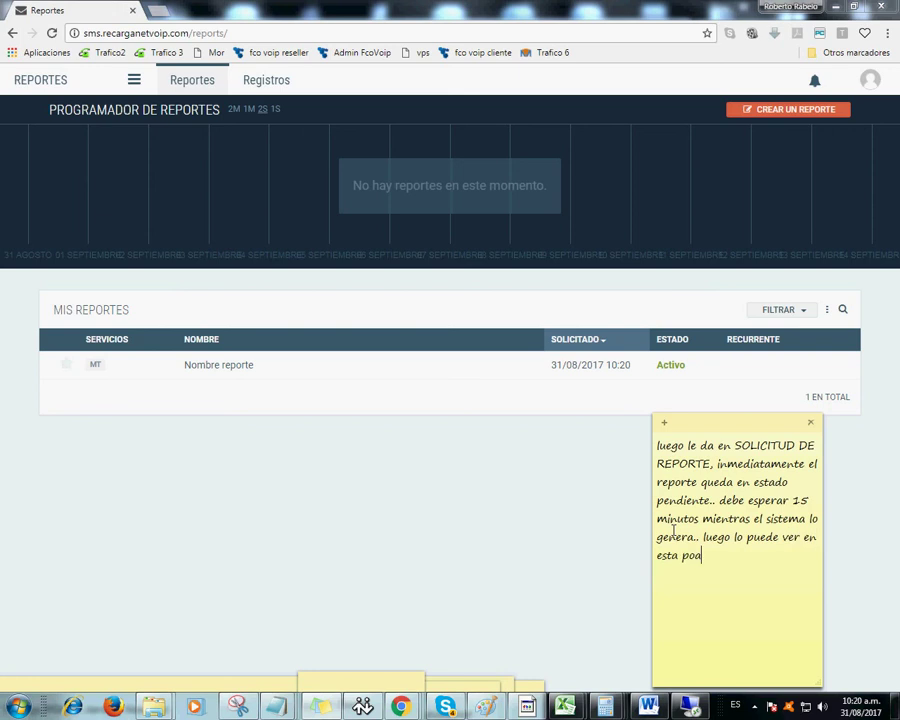
{"action": "key", "text": "BackSpace"}
{"action": "key", "text": "BackSpace"}
{"action": "key", "text": "BackSpace"}
{"action": "key", "text": "BackSpace"}
{"action": "key", "text": "BackSpace"}
{"action": "type", "text": "a"}
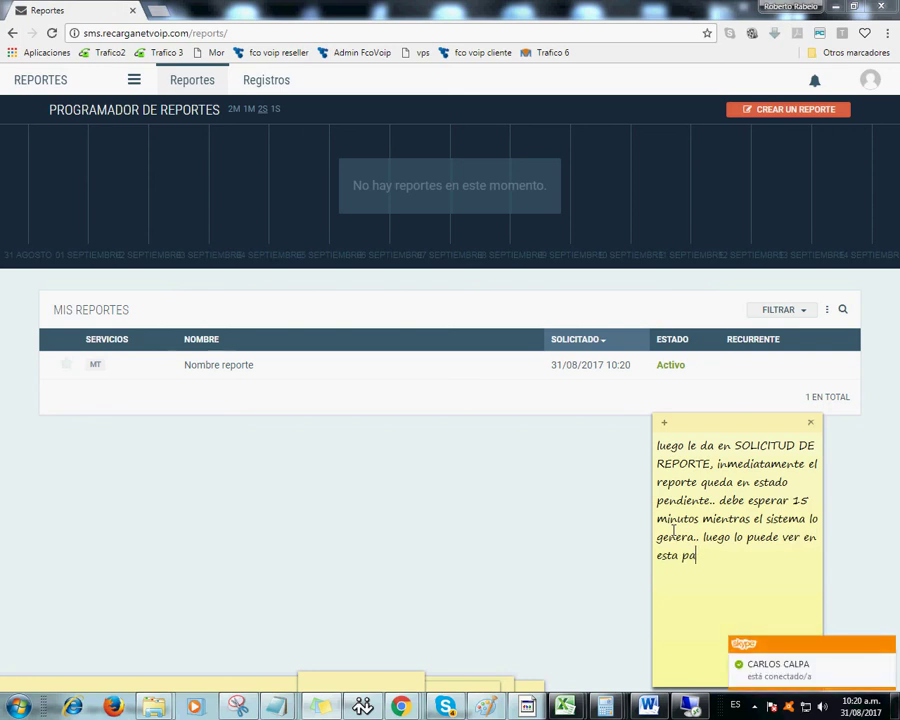
{"action": "type", "text": "rte.."}
{"action": "left_click", "coordinate": [186, 84]}
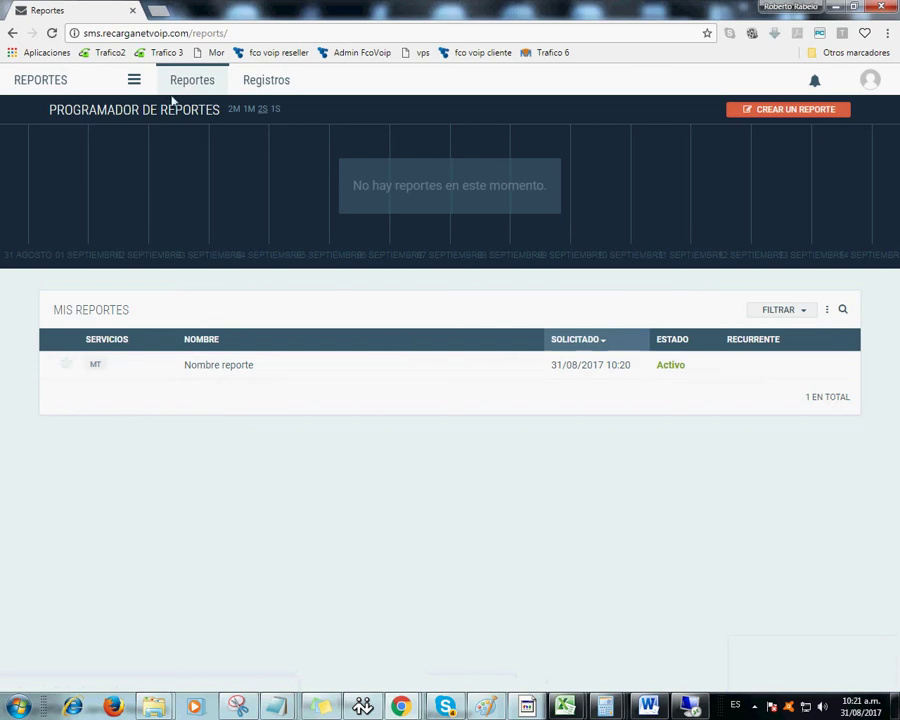
- Visit Registros, return to the Reportes list, and bring the sticky note to the front
{"action": "left_click", "coordinate": [135, 81]}
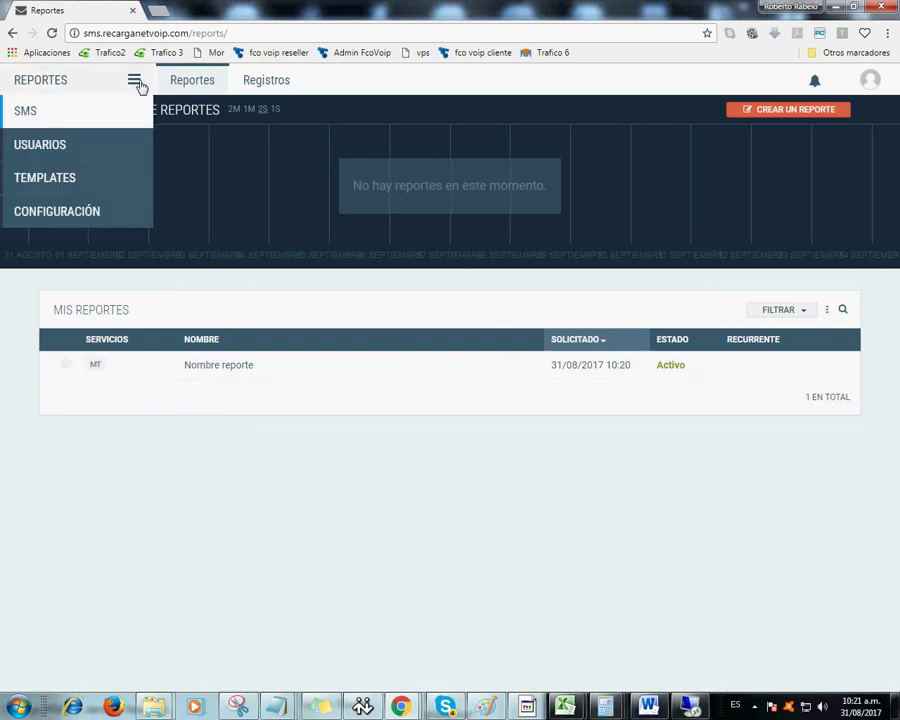
{"action": "left_click", "coordinate": [248, 84]}
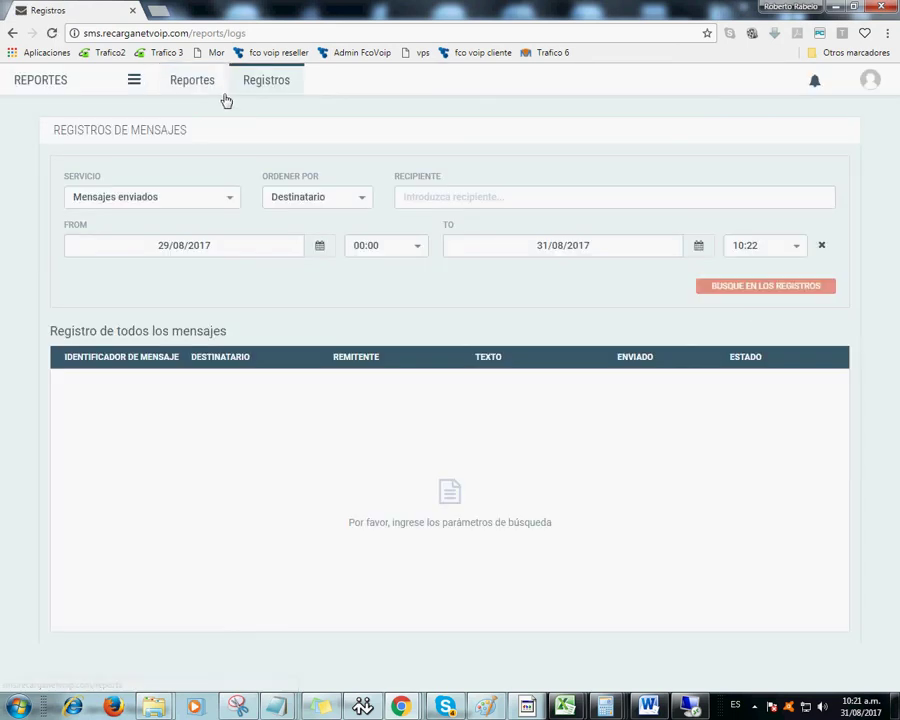
{"action": "left_click", "coordinate": [214, 86]}
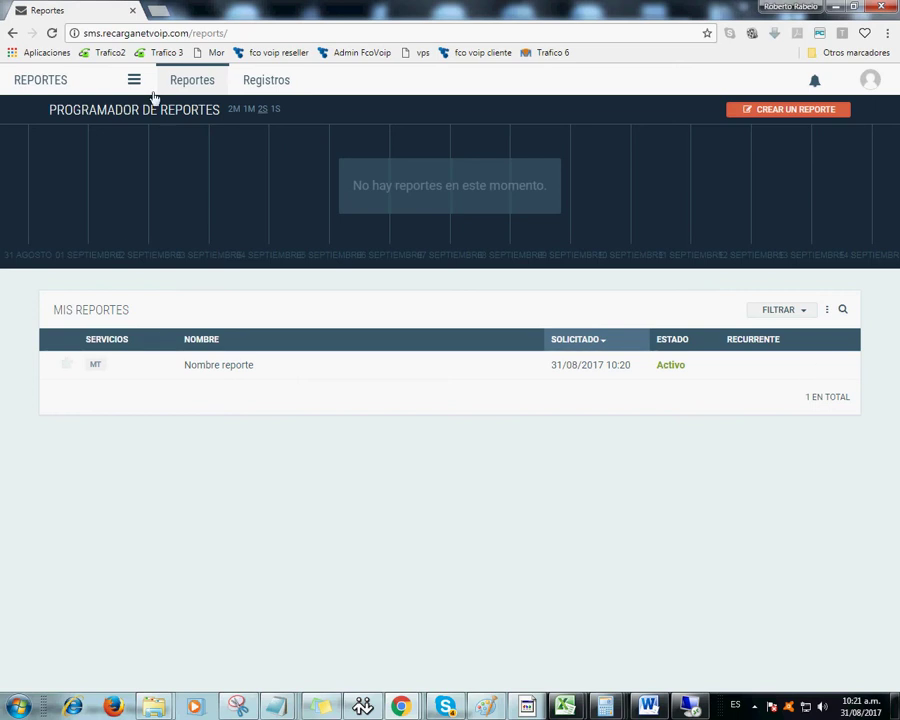
{"action": "left_click", "coordinate": [140, 87]}
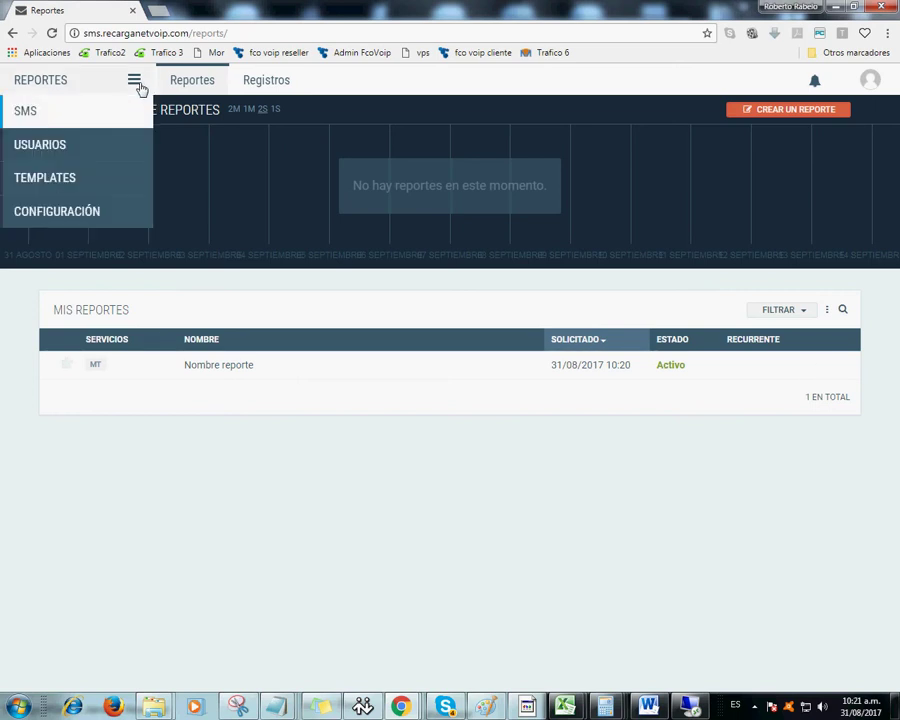
{"action": "left_click", "coordinate": [390, 655]}
{"action": "left_click", "coordinate": [320, 707]}
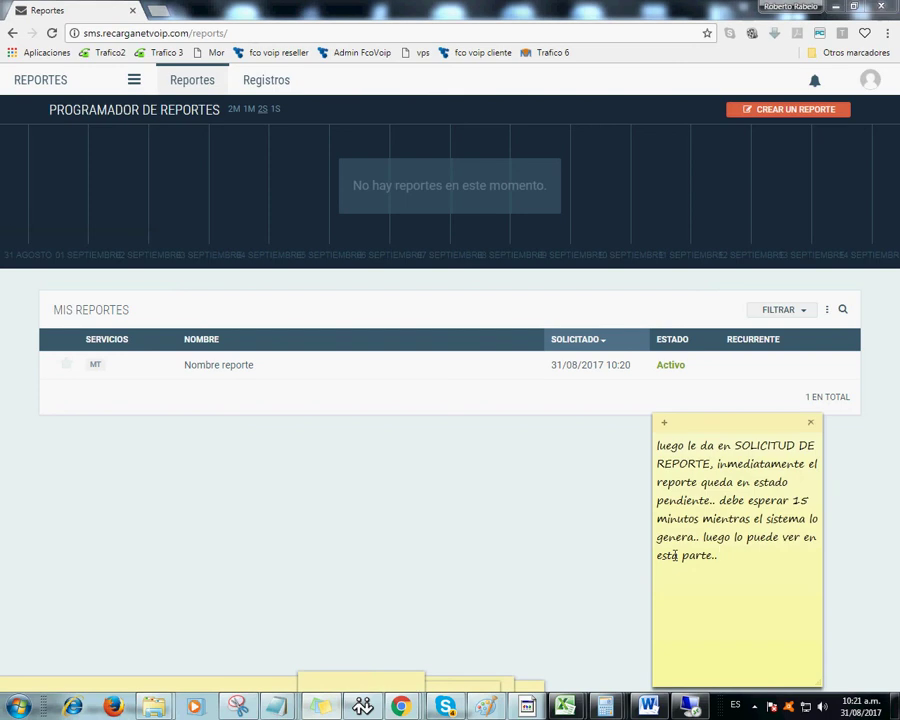
- Explain waiting the 15 minutes and begin a 'GRACIAS POR CONTACTAR A' line
{"action": "type", "text": "para que se visualice"}
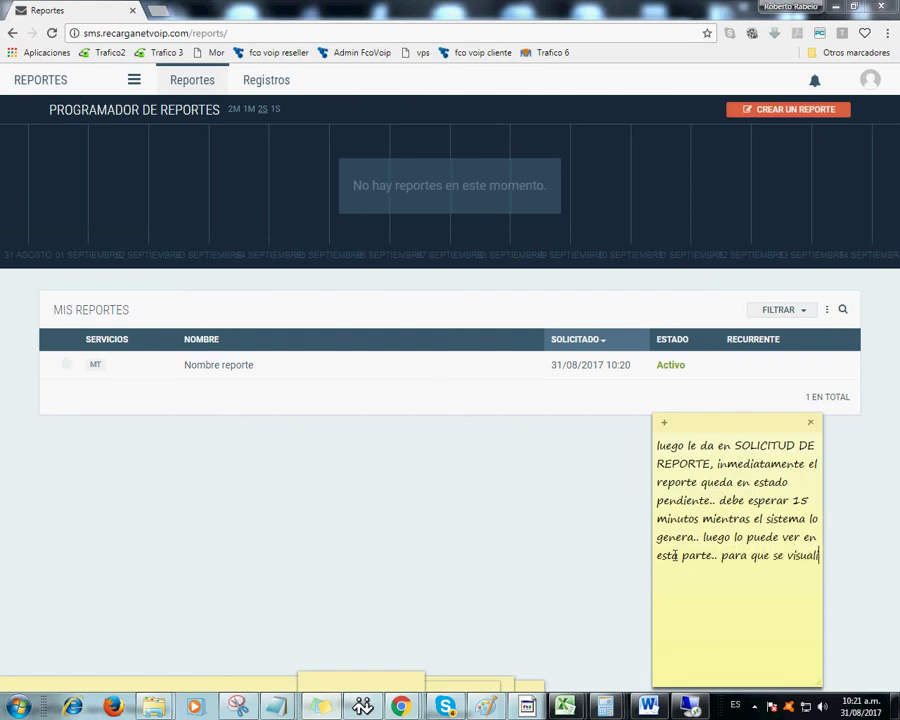
{"action": "type", "text": " tenemo"}
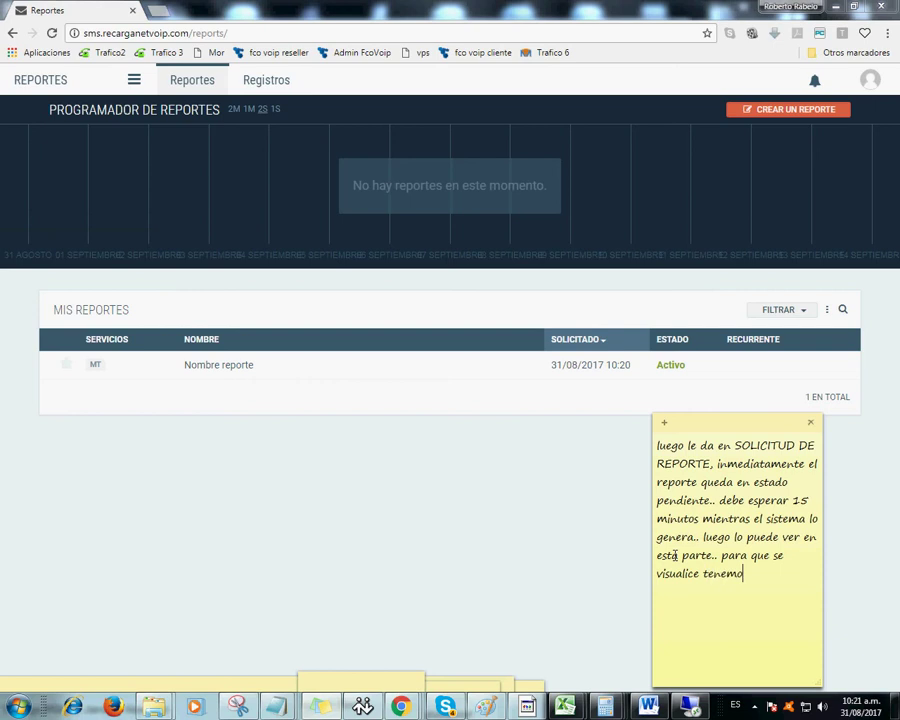
{"action": "type", "text": "s que esperar el tiempo"}
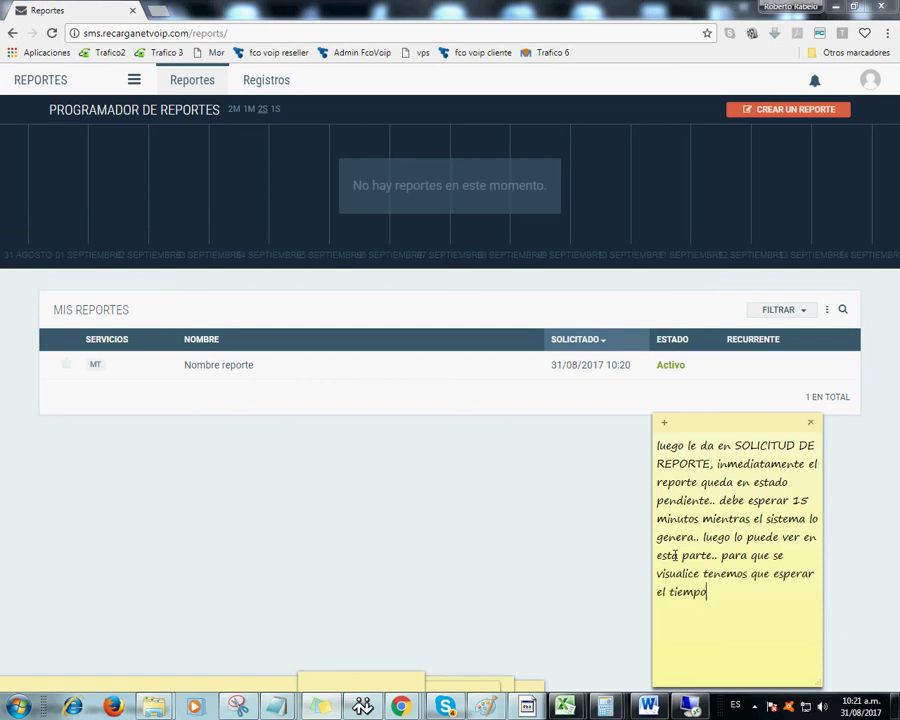
{"action": "type", "text": " que le menciona arri"}
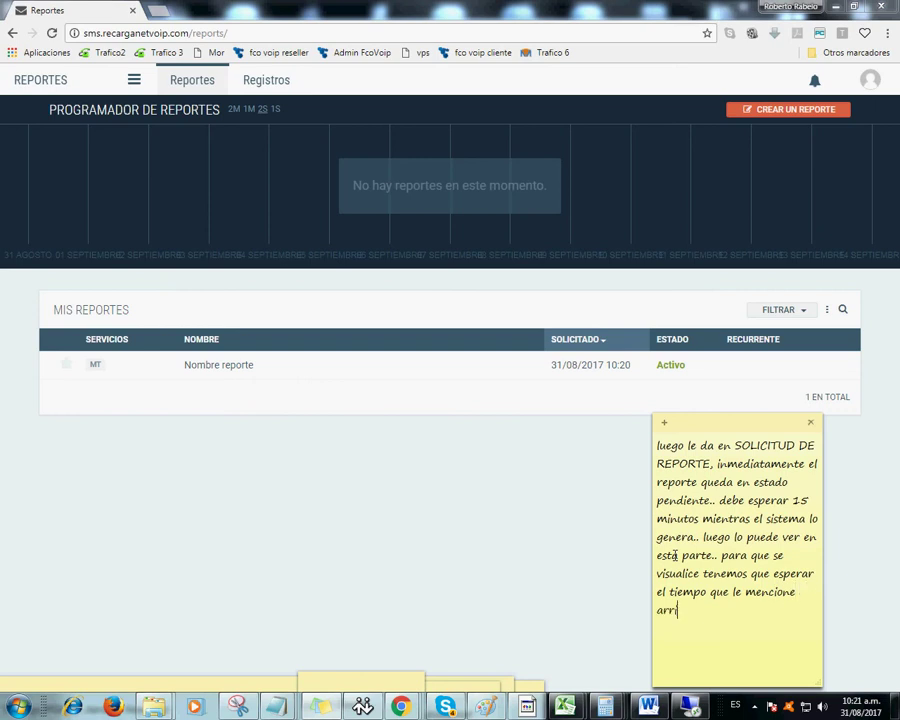
{"action": "type", "text": "ba de 15 minutos"}
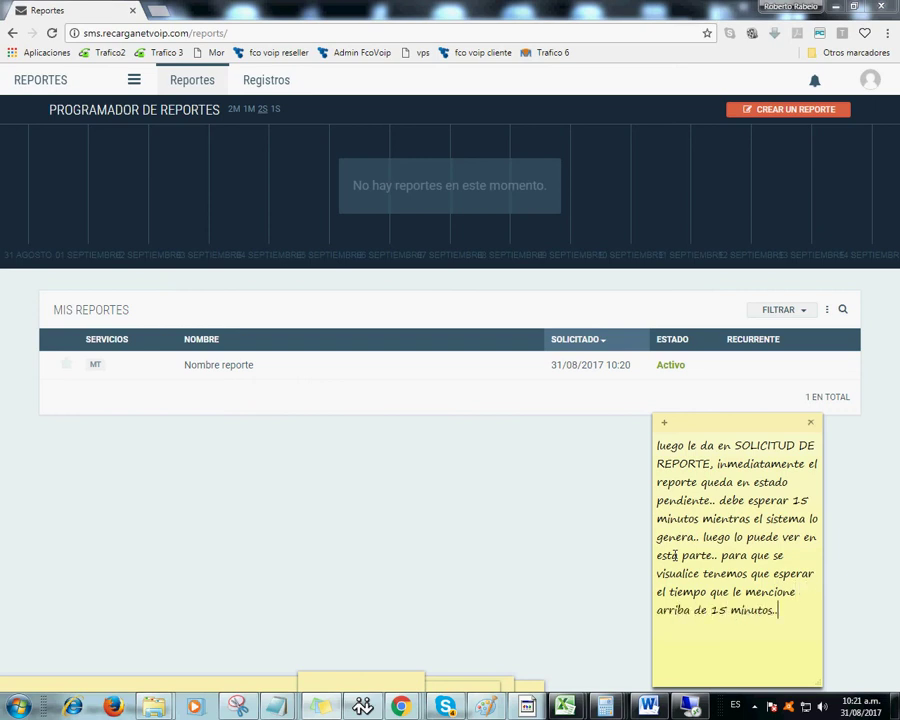
{"action": "type", "text": ".. listo eso es to"}
{"action": "type", "text": "do poe"}
{"action": "type", "text": " el momento"}
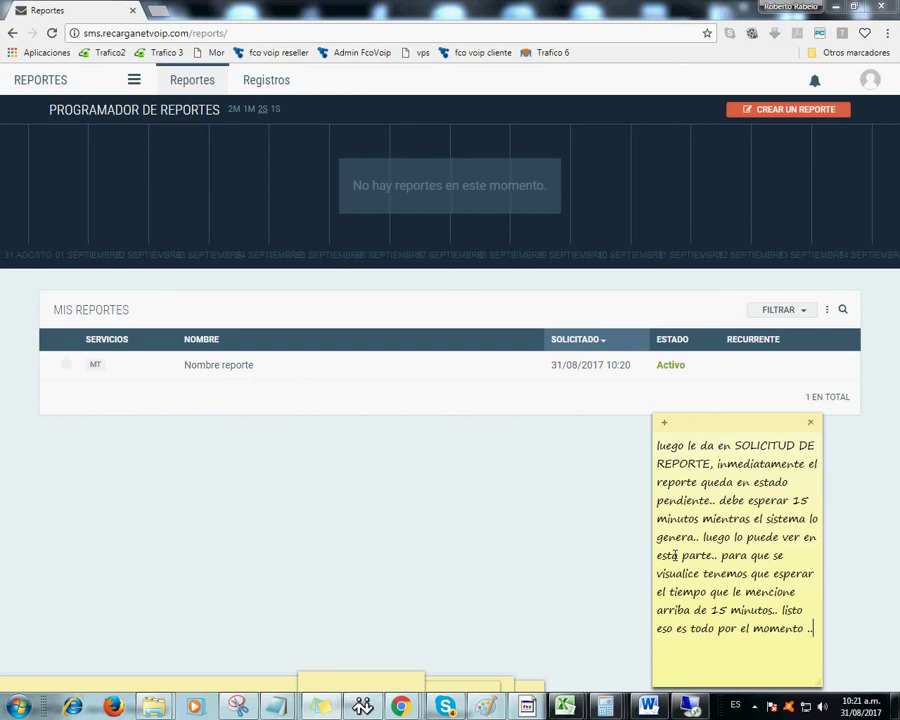
{"action": "type", "text": " .."}
{"action": "key", "text": "Return"}
{"action": "type", "text": "G"}
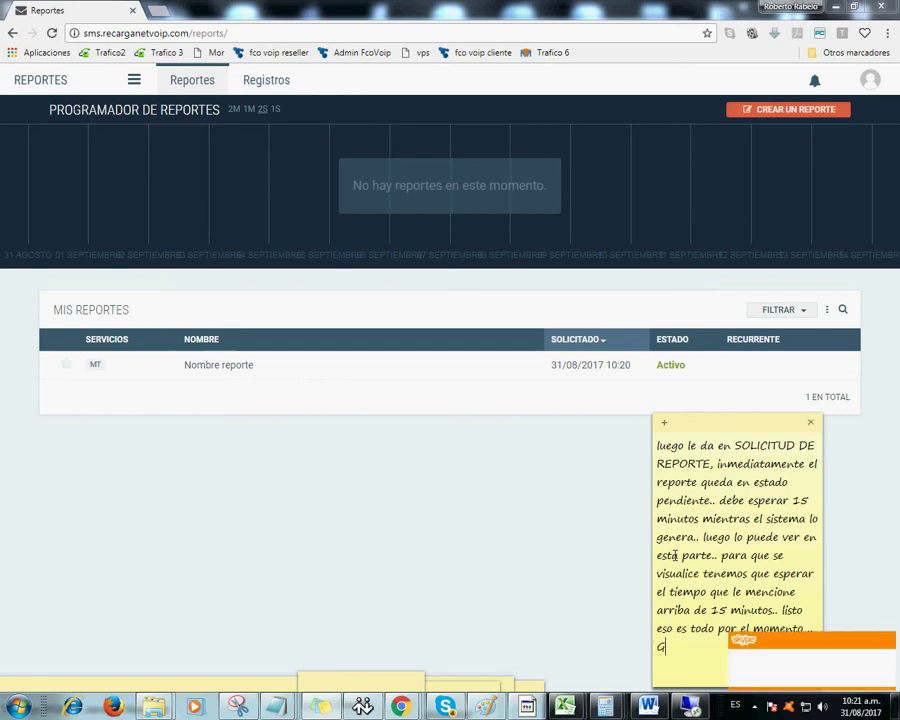
{"action": "type", "text": "RACIAS PO"}
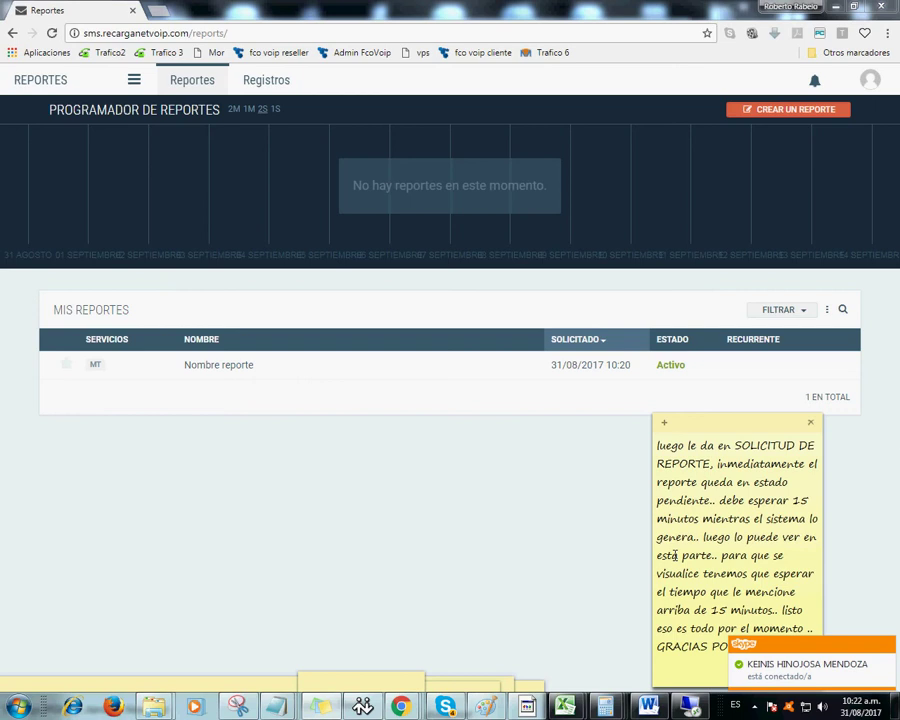
{"action": "type", "text": "R CONTAXC"}
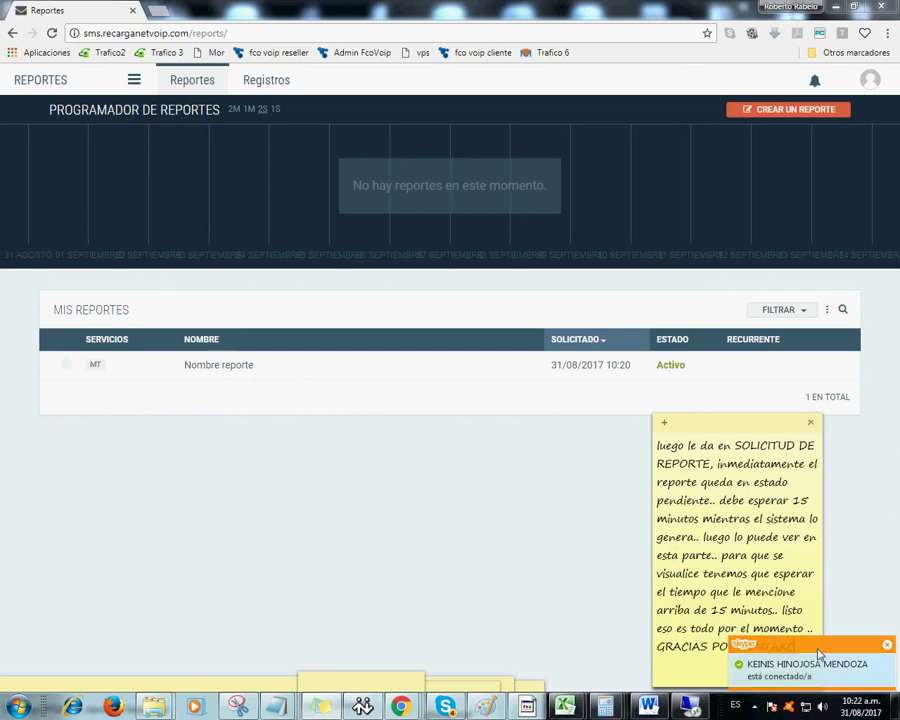
{"action": "key", "text": "BackSpace"}
{"action": "key", "text": "BackSpace"}
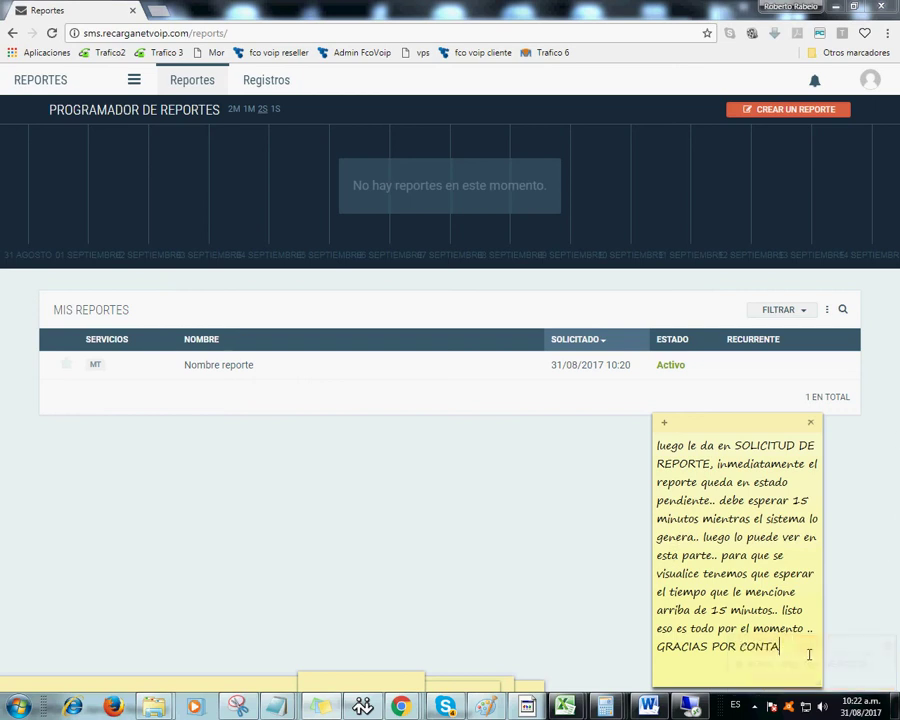
{"action": "type", "text": "CTAR A REC"}
{"action": "key", "text": "BackSpace"}
{"action": "key", "text": "BackSpace"}
{"action": "key", "text": "BackSpace"}
{"action": "type", "text": "www.recarganet.net"}
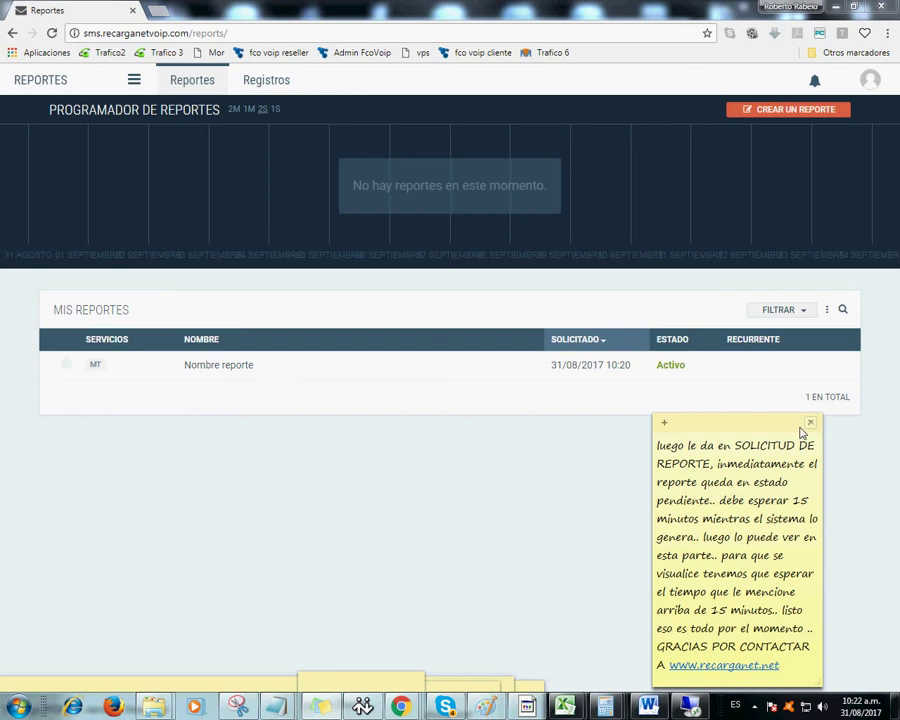
{"action": "left_click_drag", "start_coordinate": [654, 537], "coordinate": [523, 540]}
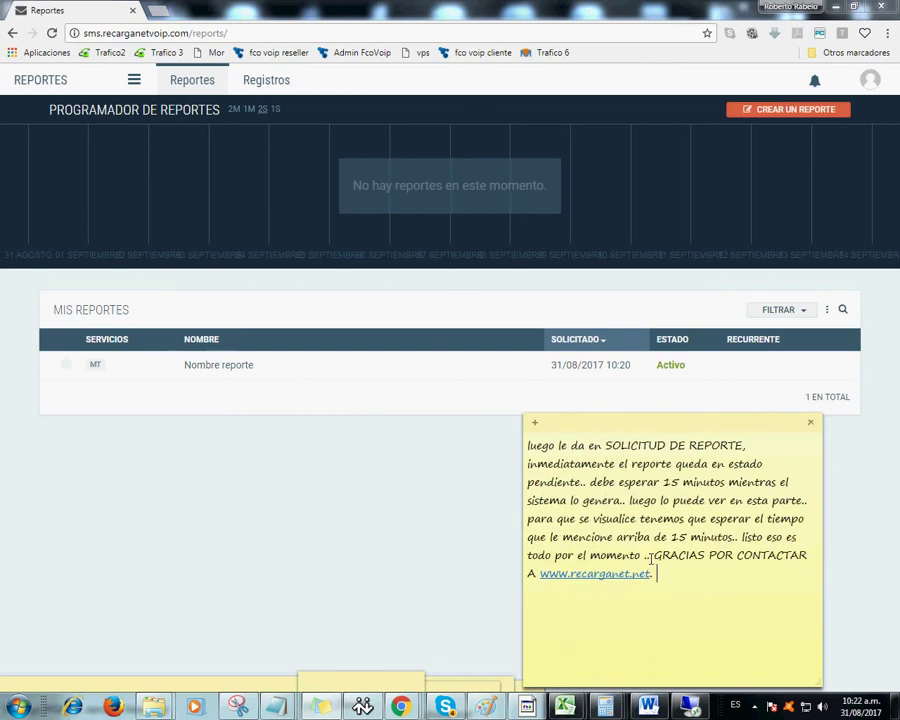
{"action": "type", "text": "No olvide escrib"}
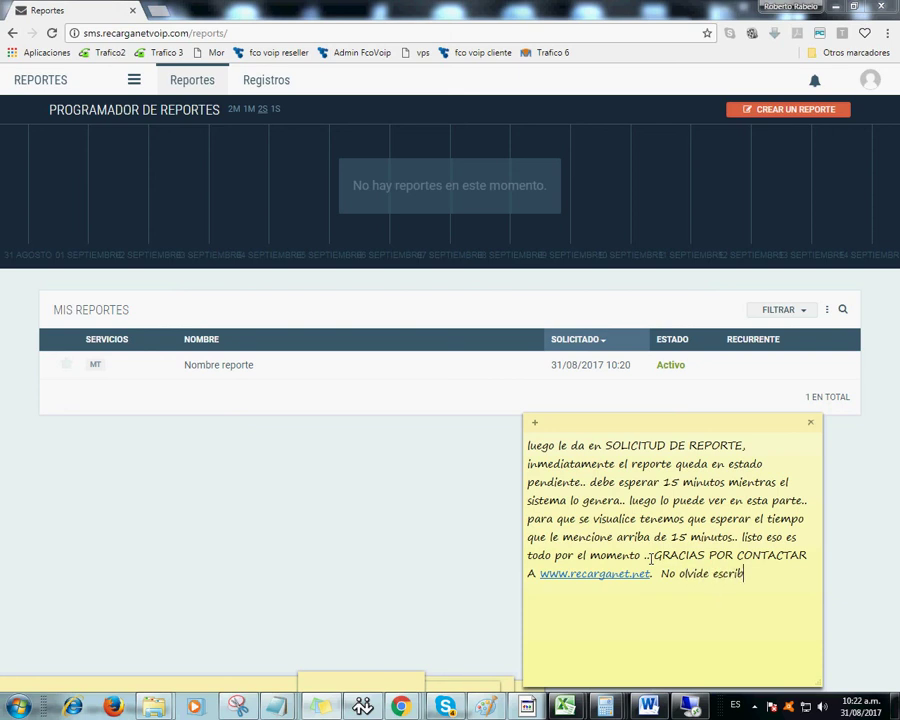
{"action": "type", "text": "irnos para cualquie"}
{"action": "type", "text": "r inquietud al"}
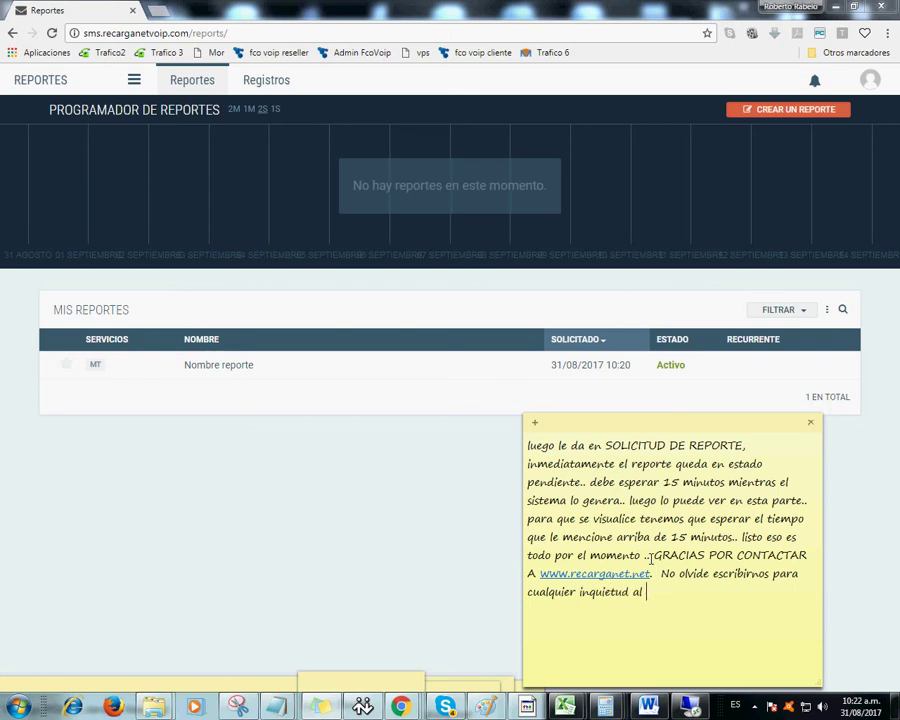
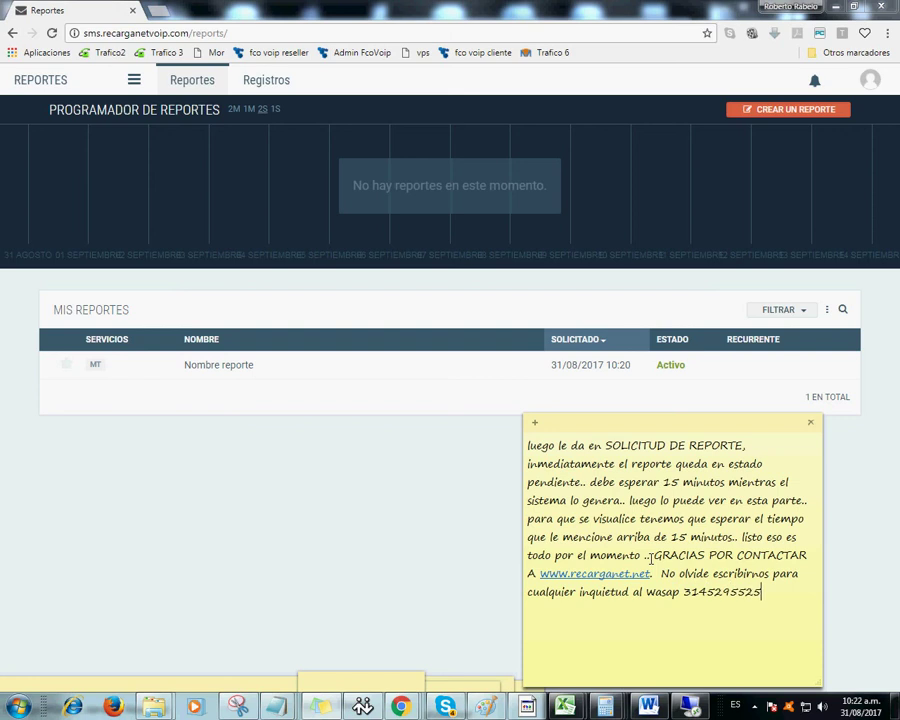